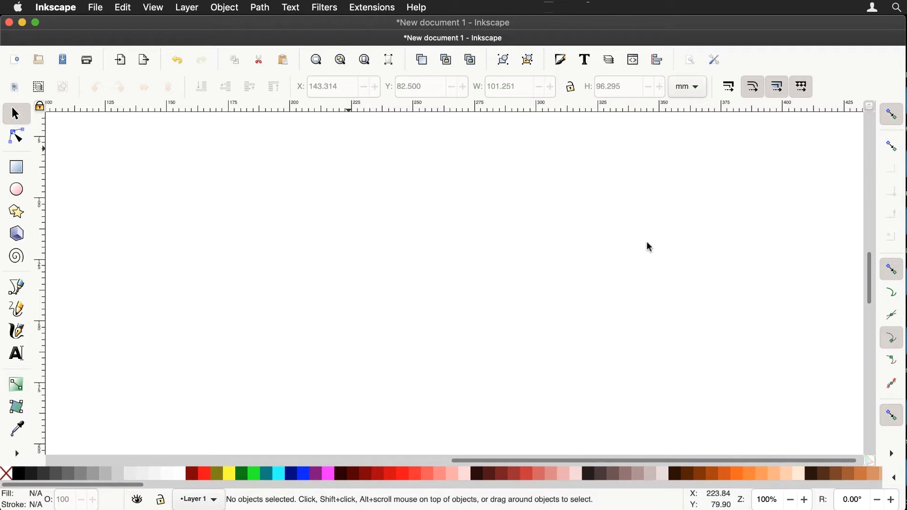
# Draw an upright five-cornered polygon about 95 mm wide and 91 mm high on the canvas
pyautogui.click(16, 214)
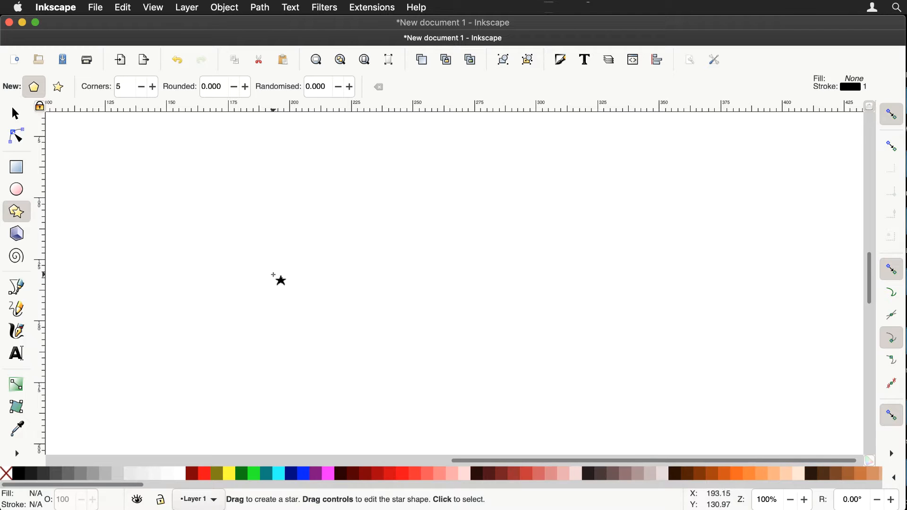
pyautogui.press('ctrl')
pyautogui.moveTo(266, 266); pyautogui.dragTo(264, 143)
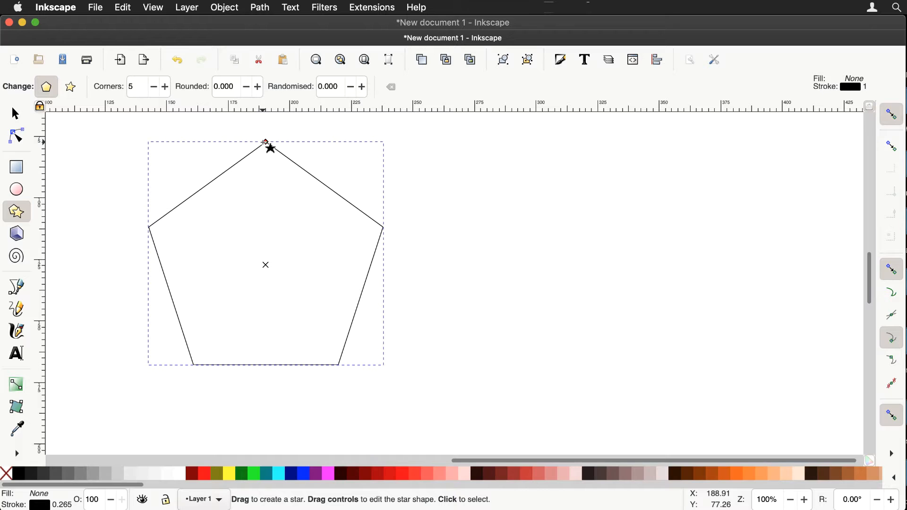
# Convert the pentagon to a path
pyautogui.click(19, 113)
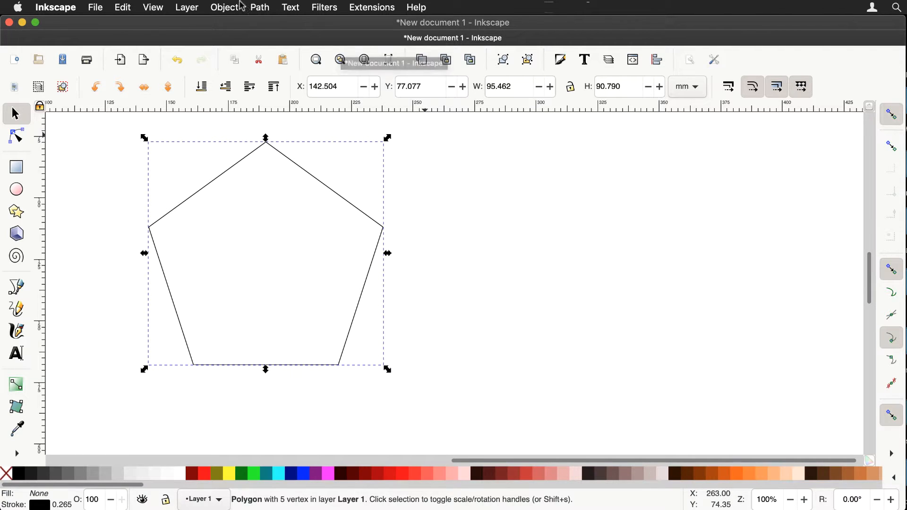
pyautogui.click(260, 5)
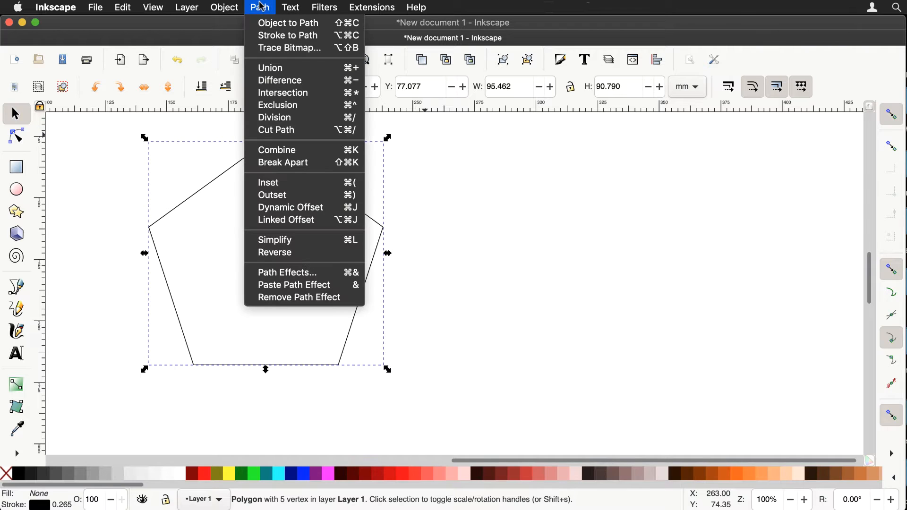
pyautogui.click(271, 24)
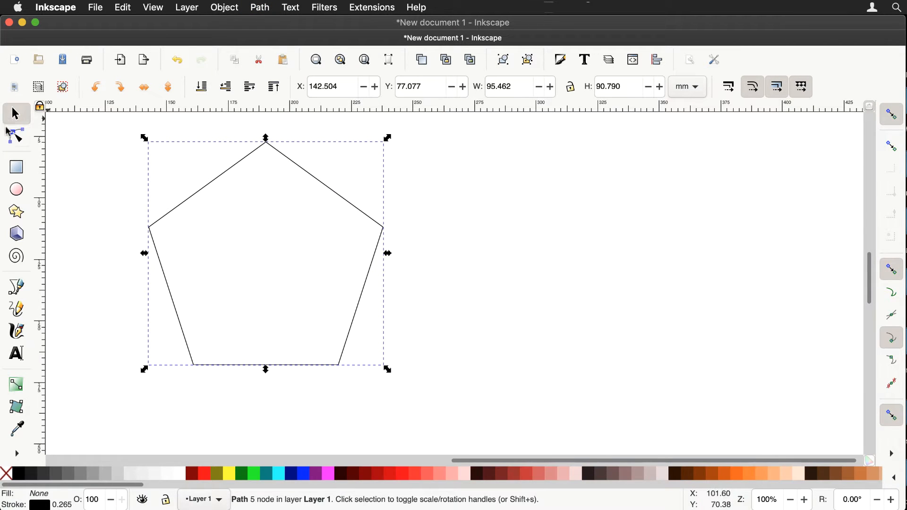
# Step through the pentagon's nodes one after another to examine their order around the path
pyautogui.click(17, 137)
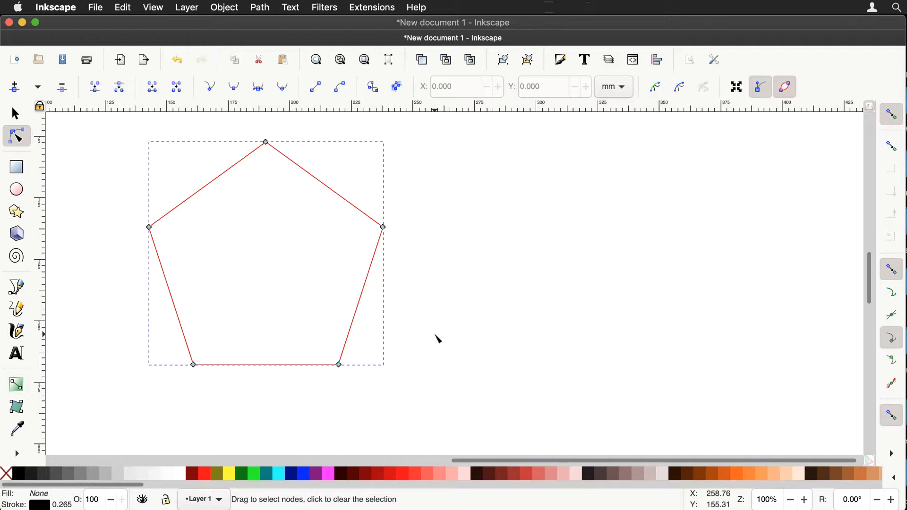
pyautogui.press('Tab')
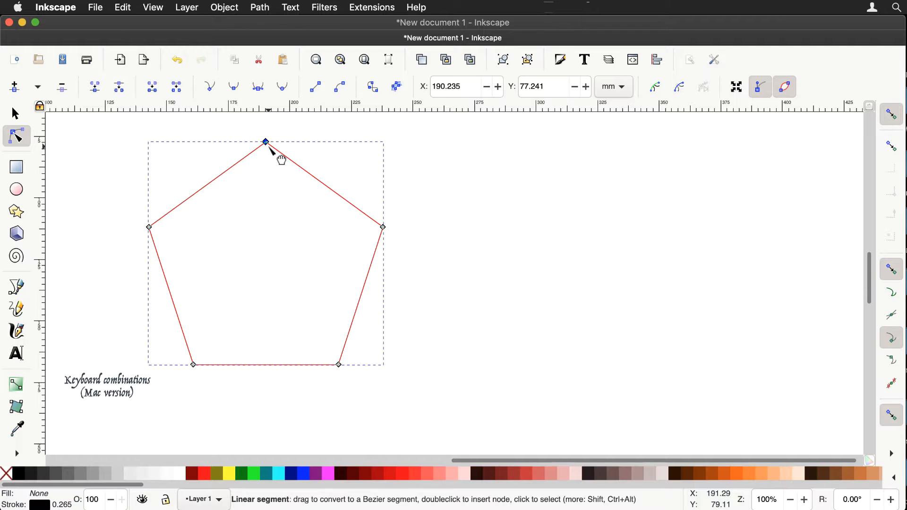
pyautogui.press('Tab')
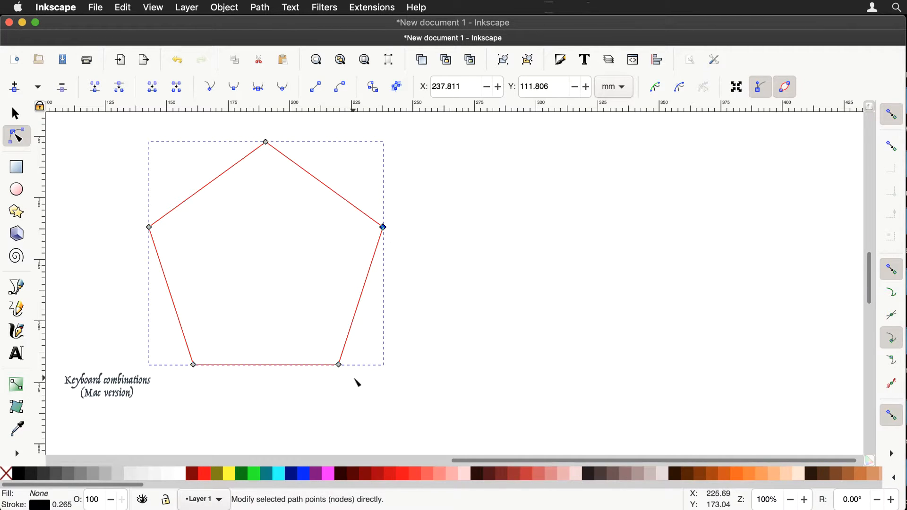
pyautogui.press('Tab')
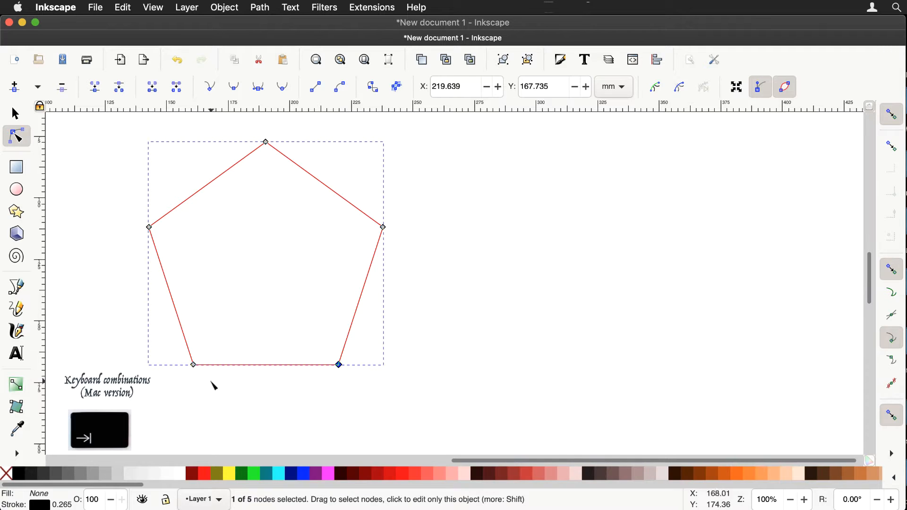
pyautogui.press('Tab')
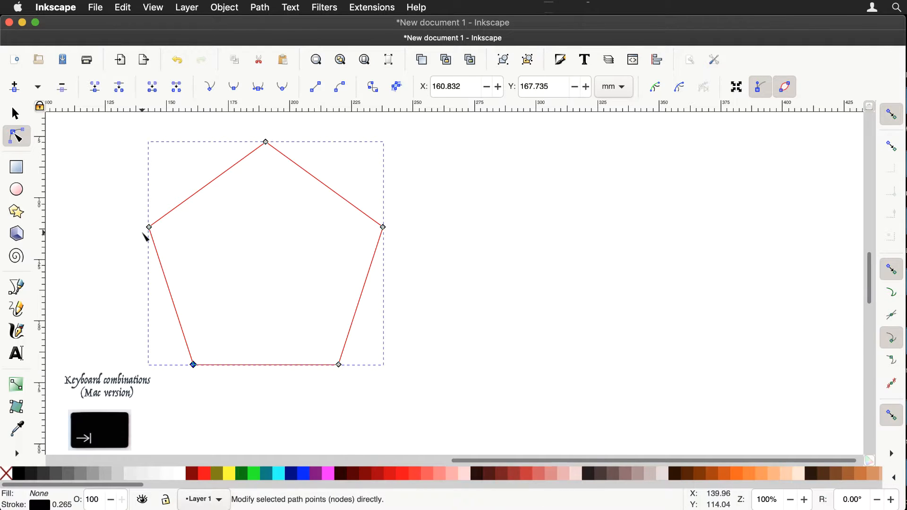
pyautogui.press('Tab')
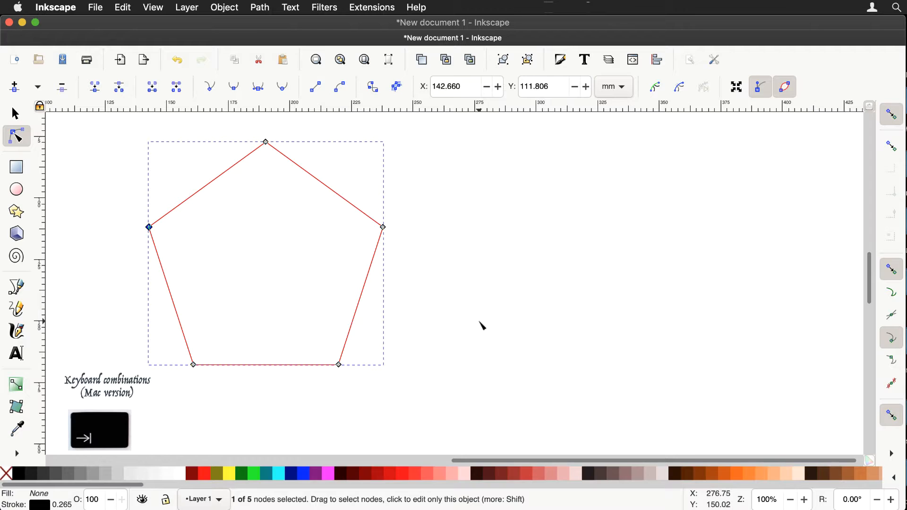
# Duplicate the whole pentagon path in place
pyautogui.click(17, 114)
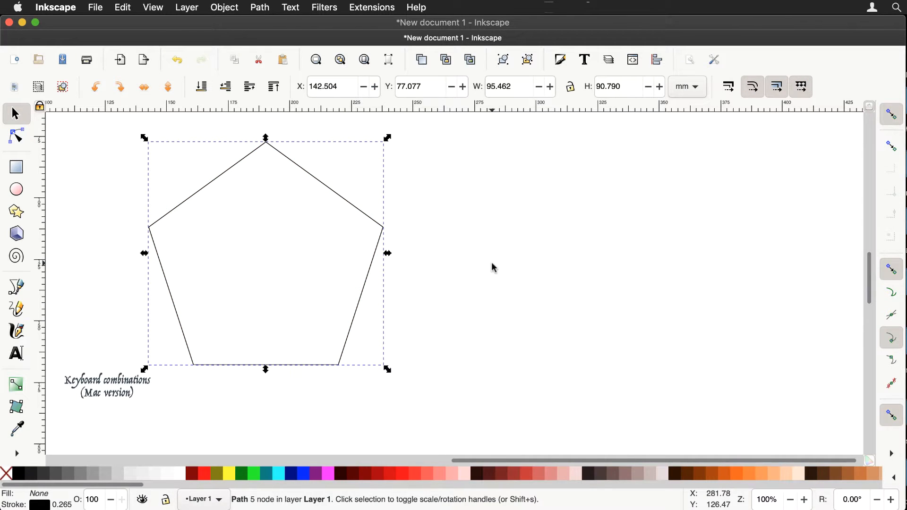
pyautogui.press('super+d')
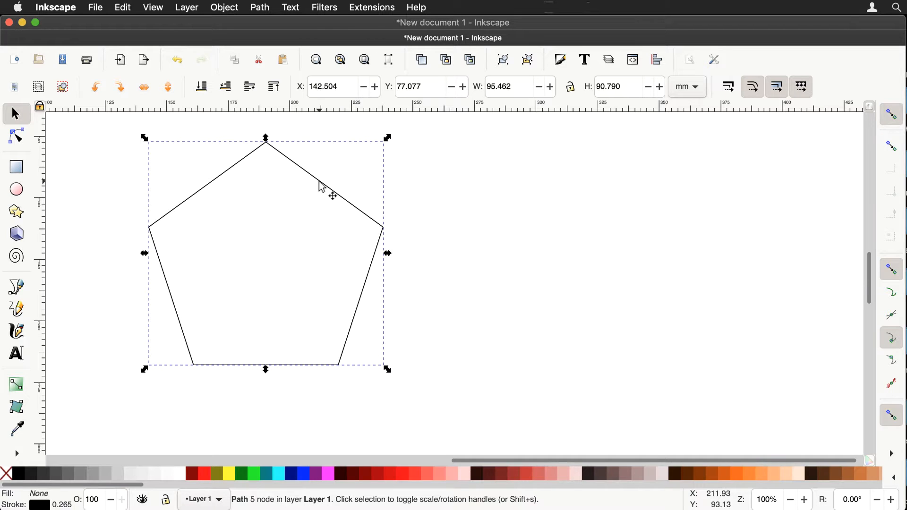
# Set the rotation snap angle to 18 degrees in the step preferences
pyautogui.click(68, 5)
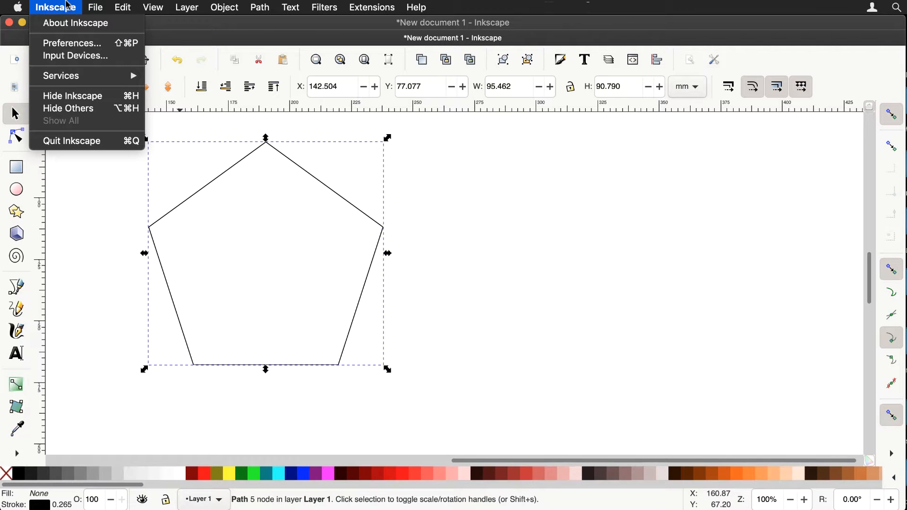
pyautogui.click(71, 42)
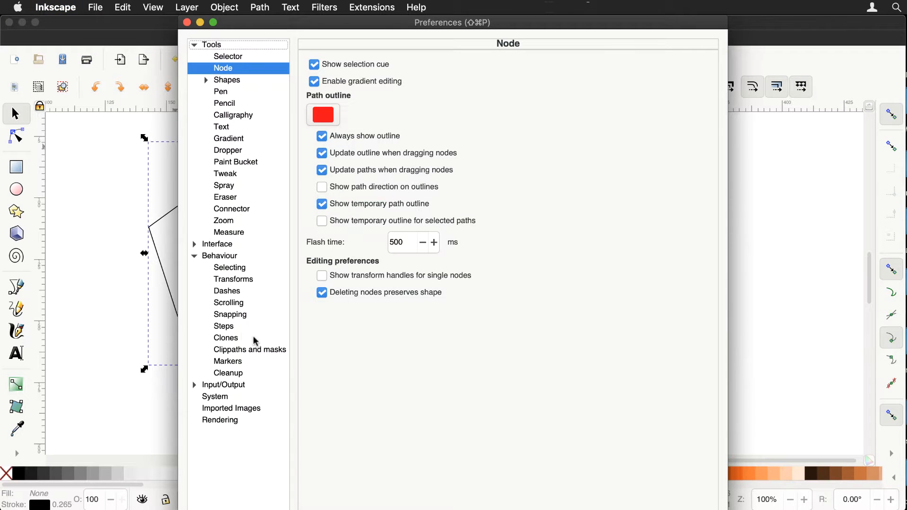
pyautogui.click(231, 327)
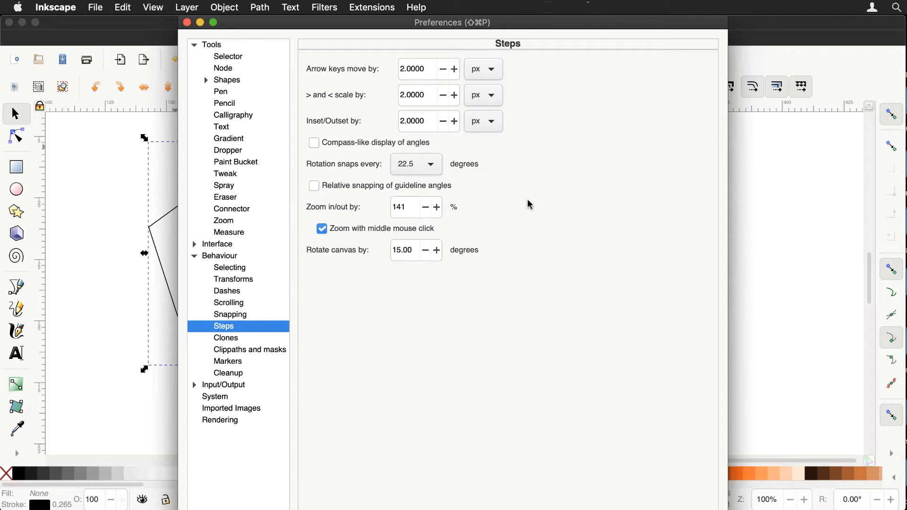
pyautogui.click(435, 169)
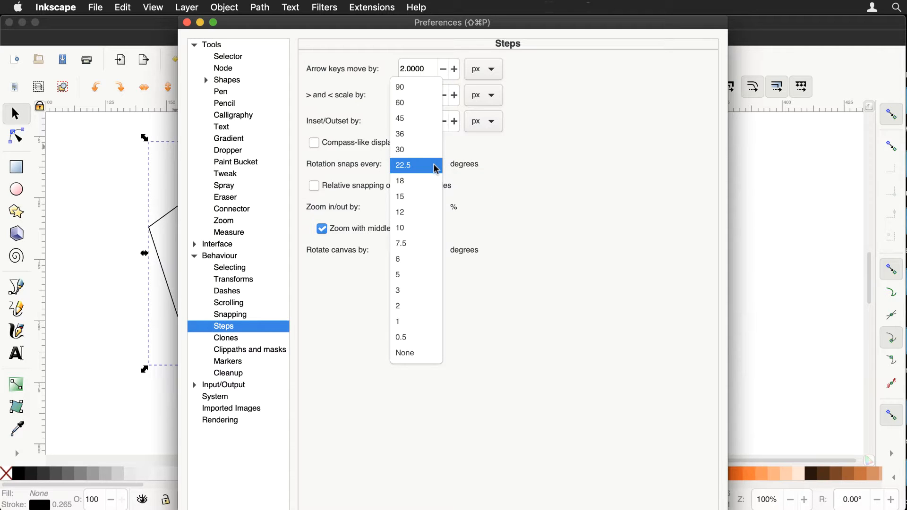
pyautogui.click(418, 182)
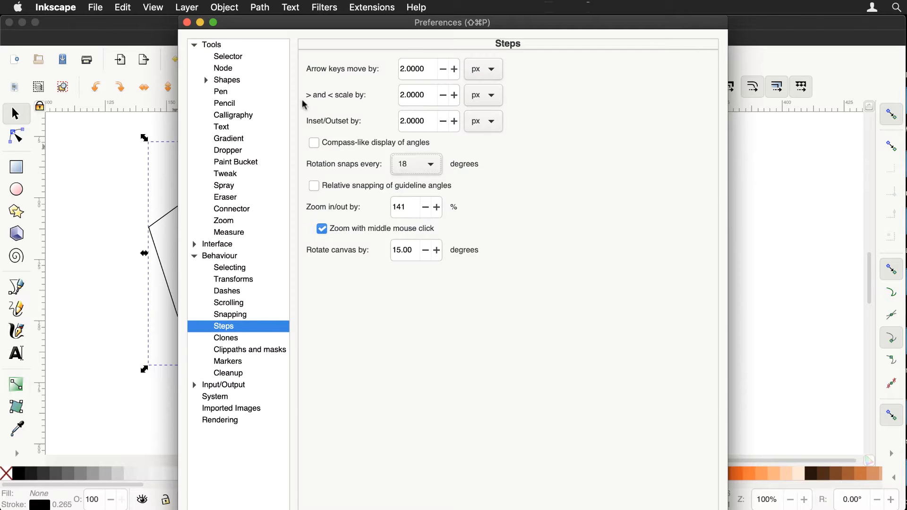
pyautogui.click(188, 23)
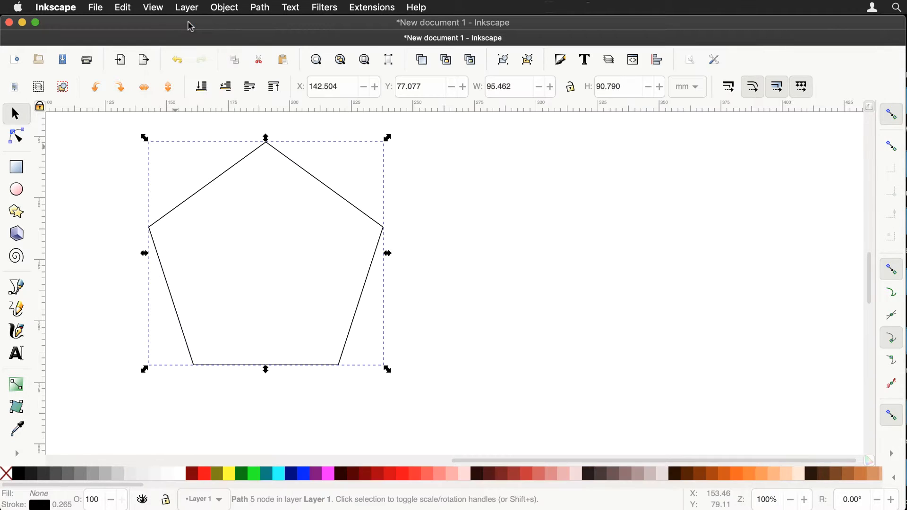
# Rotate the duplicate pentagon clockwise by one corner with angle snapping, so it coincides with the original
pyautogui.click(362, 217)
pyautogui.press('ctrl')
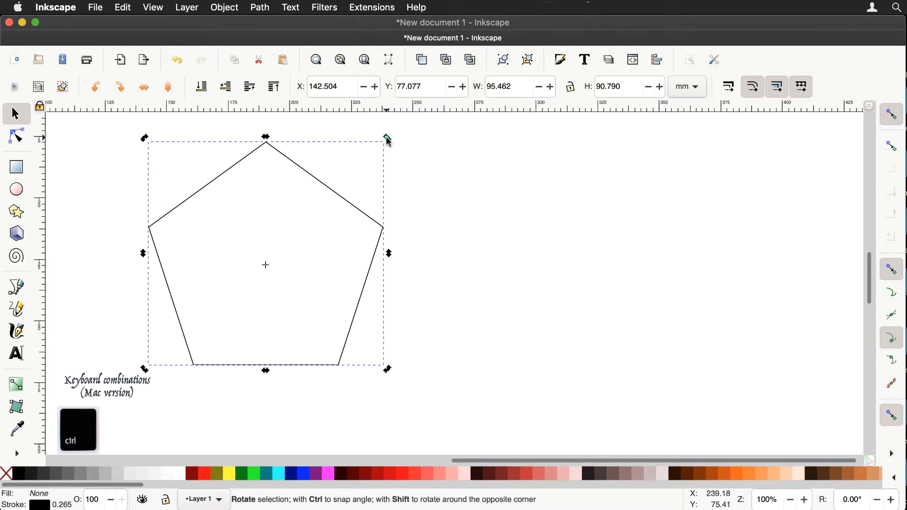
pyautogui.moveTo(387, 140); pyautogui.dragTo(435, 326)
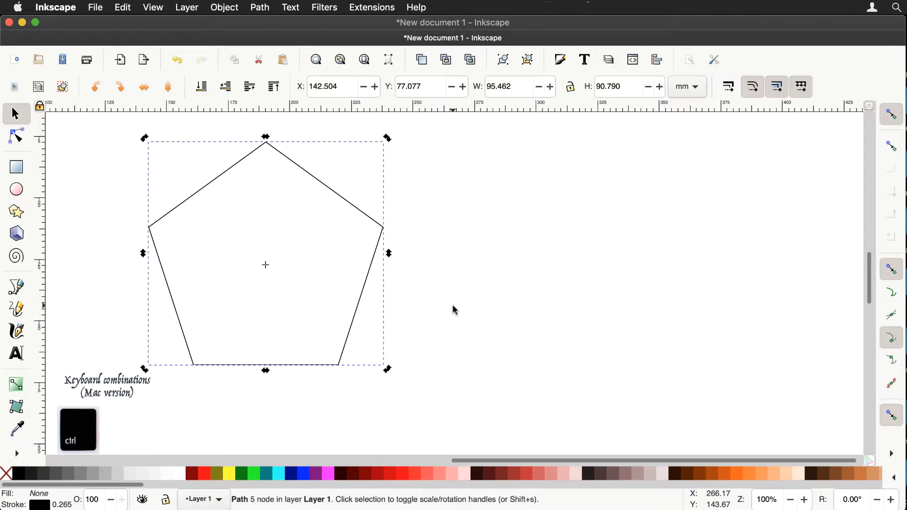
# Step through the rotated duplicate's nodes to check which corner is its starting node
pyautogui.click(17, 138)
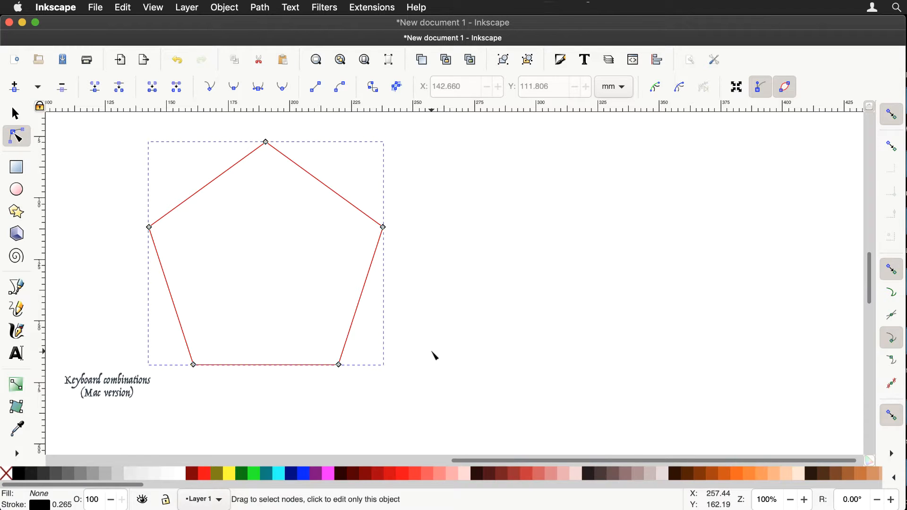
pyautogui.press('Tab')
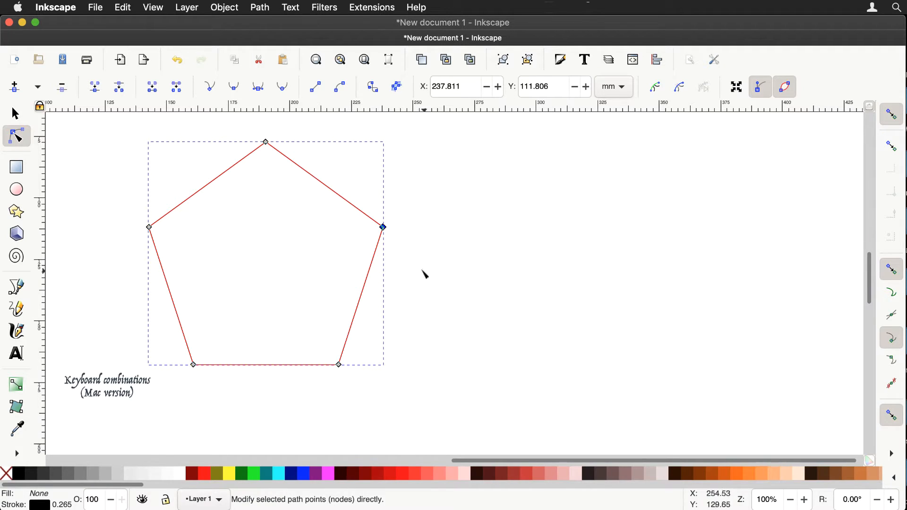
pyautogui.press('Tab')
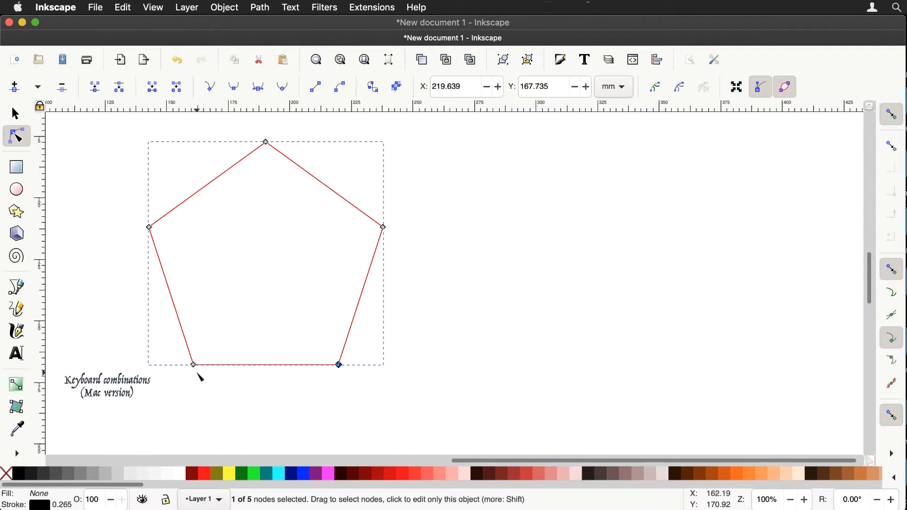
pyautogui.press('Tab')
pyautogui.press('Tab')
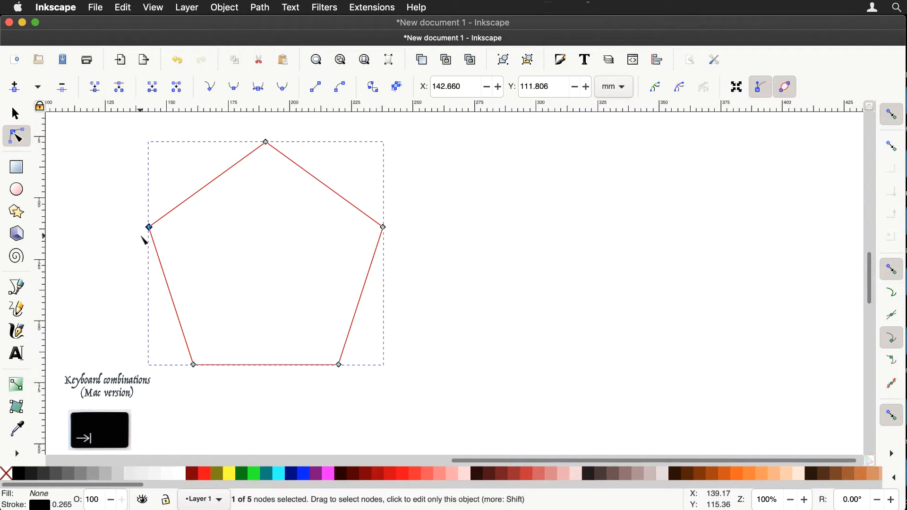
pyautogui.press('Tab')
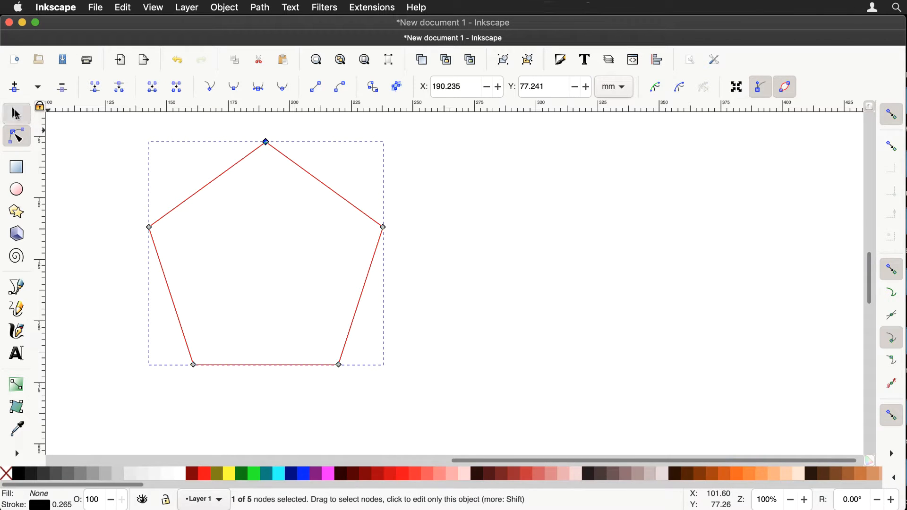
# Select both overlapping pentagons and interpolate between their paths with 40 interpolation steps
pyautogui.click(16, 115)
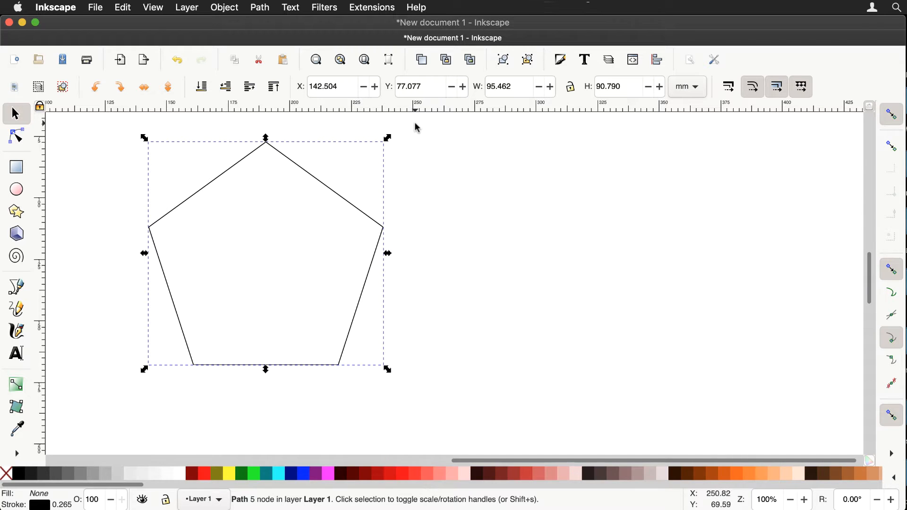
pyautogui.moveTo(416, 125); pyautogui.dragTo(113, 416)
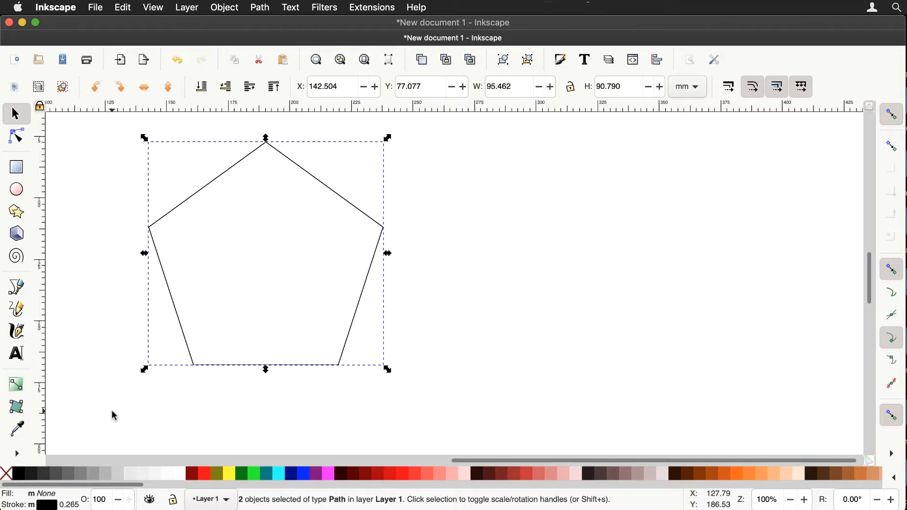
pyautogui.click(364, 5)
pyautogui.moveTo(429, 123)
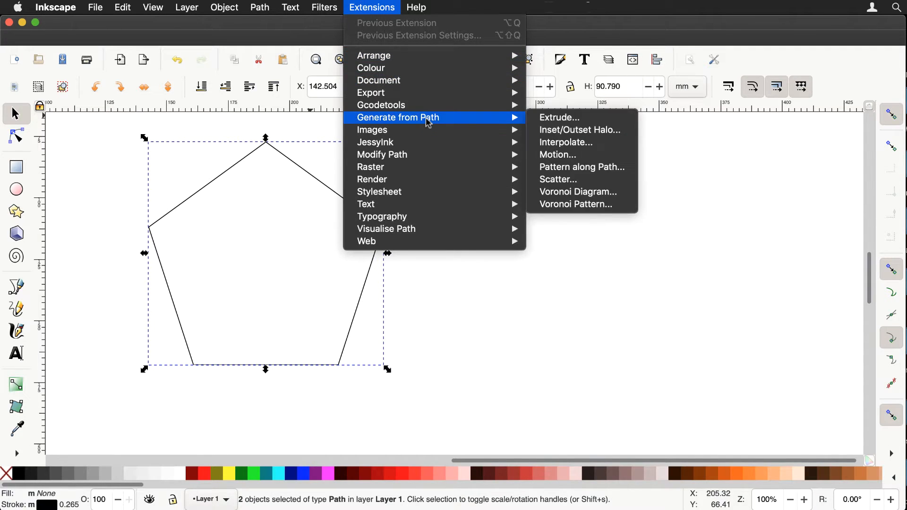
pyautogui.click(570, 142)
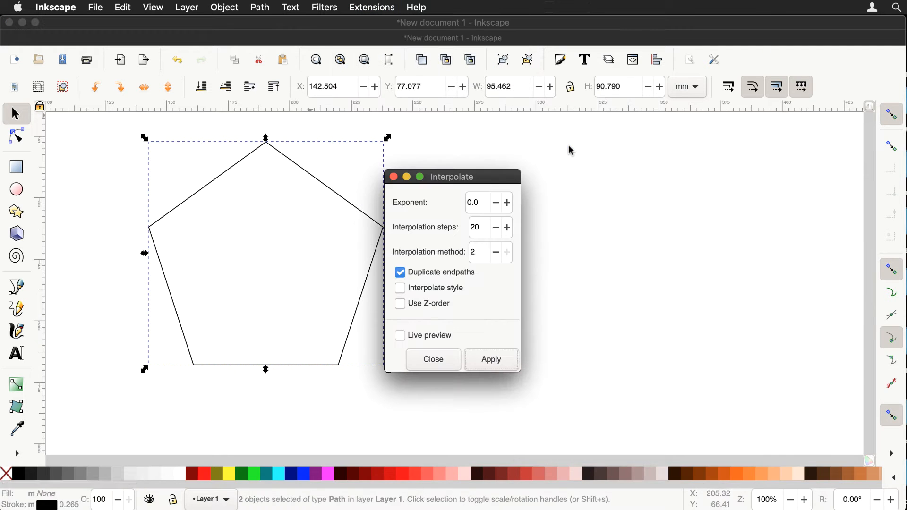
pyautogui.click(482, 228)
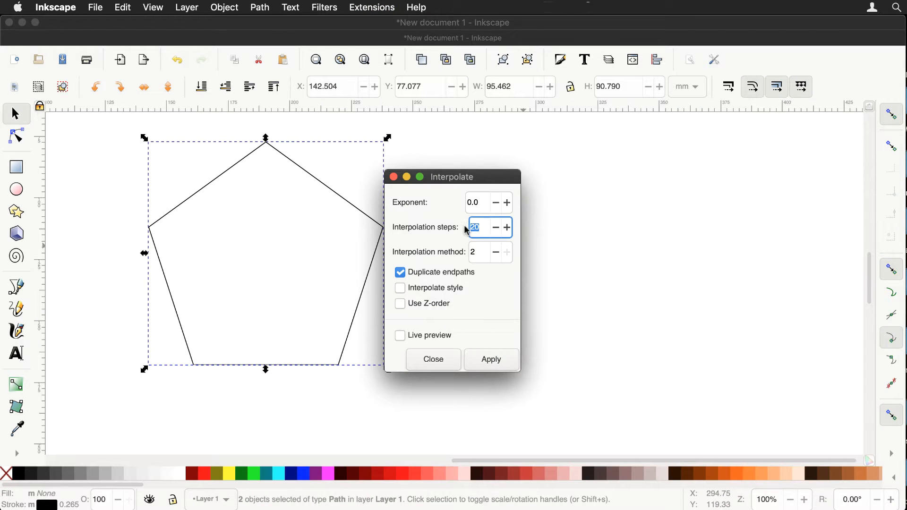
pyautogui.write('40')
pyautogui.click(498, 361)
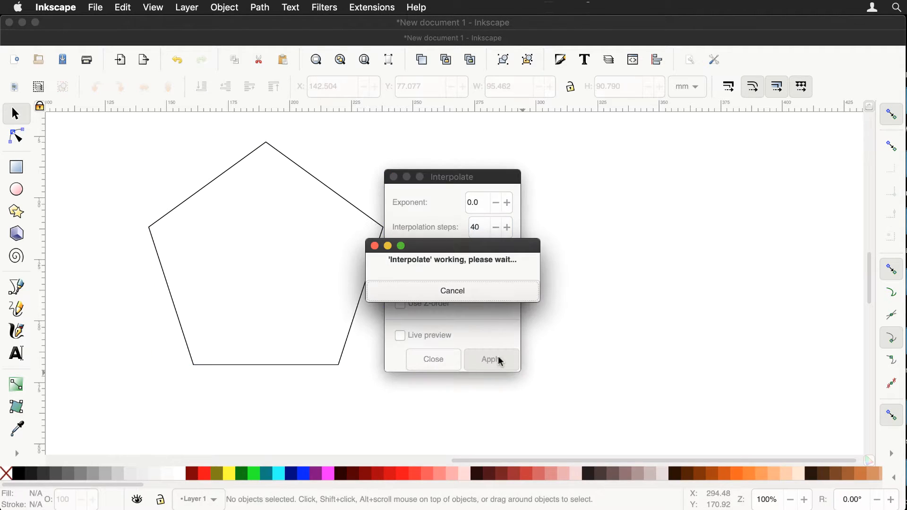
pyautogui.click(393, 177)
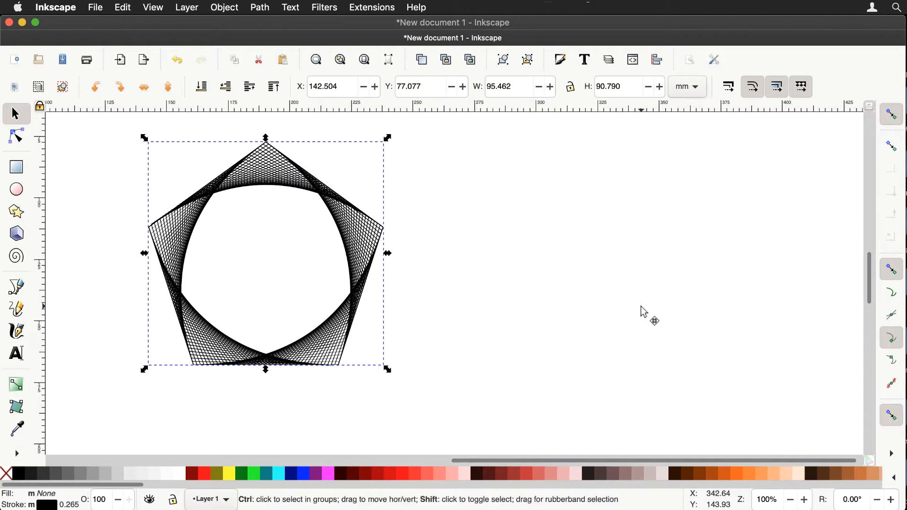
# Select all objects of the pentagon pattern and set their stroke width to 0.5 px
pyautogui.hotkey('ctrl', 'a')
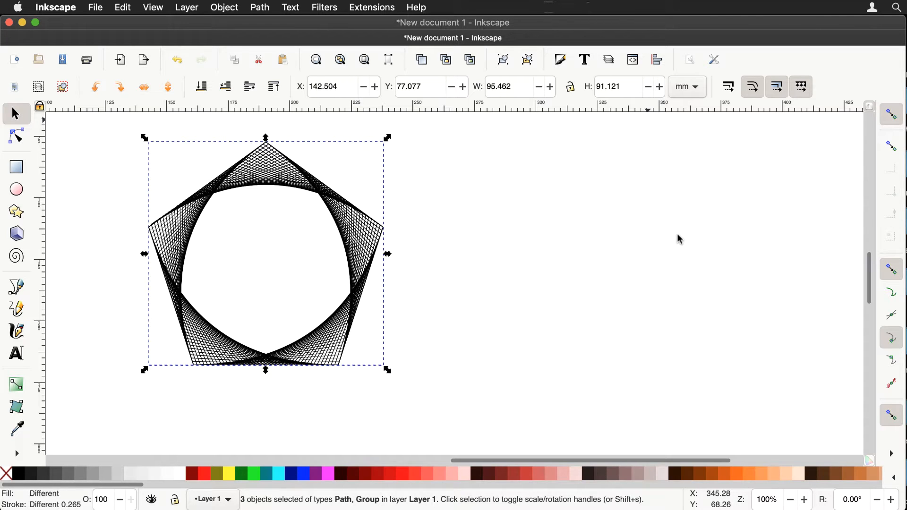
pyautogui.click(50, 505)
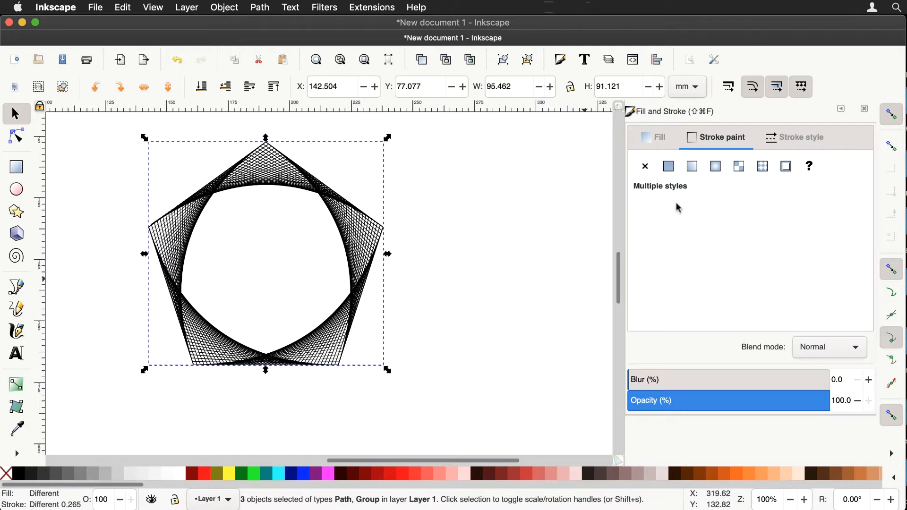
pyautogui.click(797, 138)
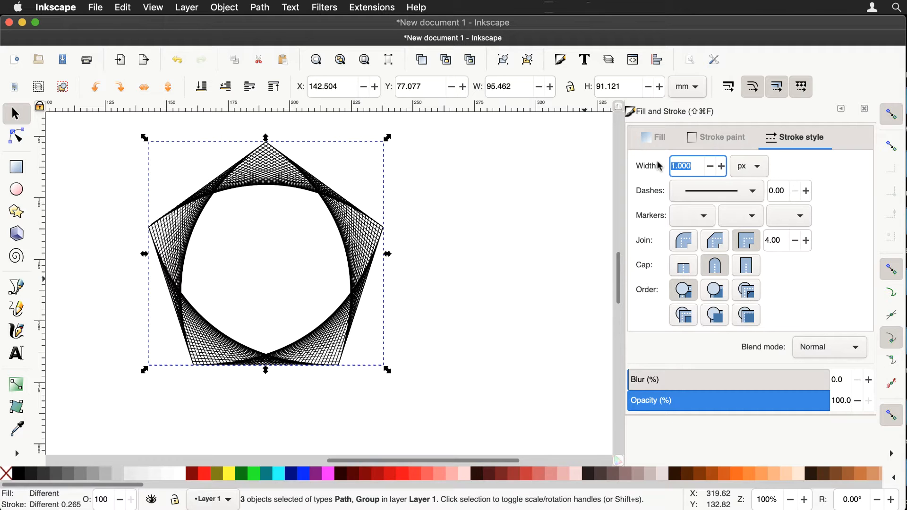
pyautogui.write('0.5')
pyautogui.press('Return')
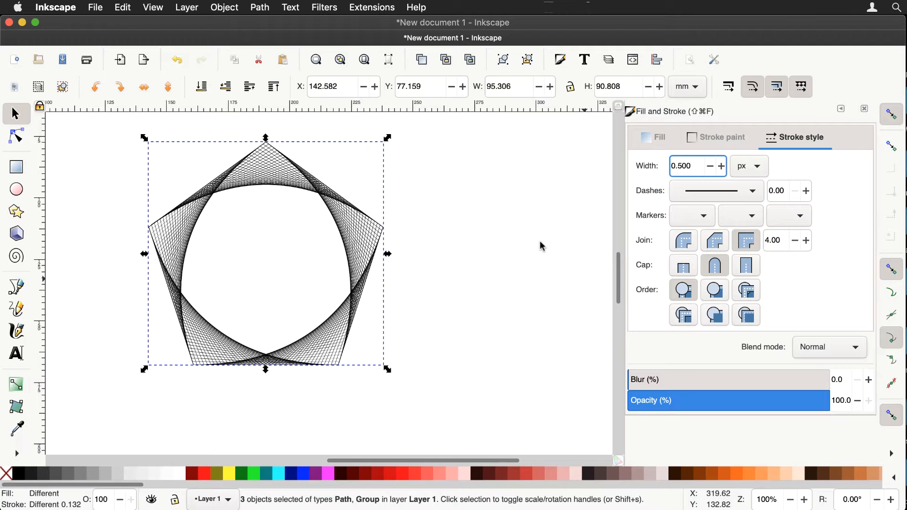
pyautogui.click(863, 109)
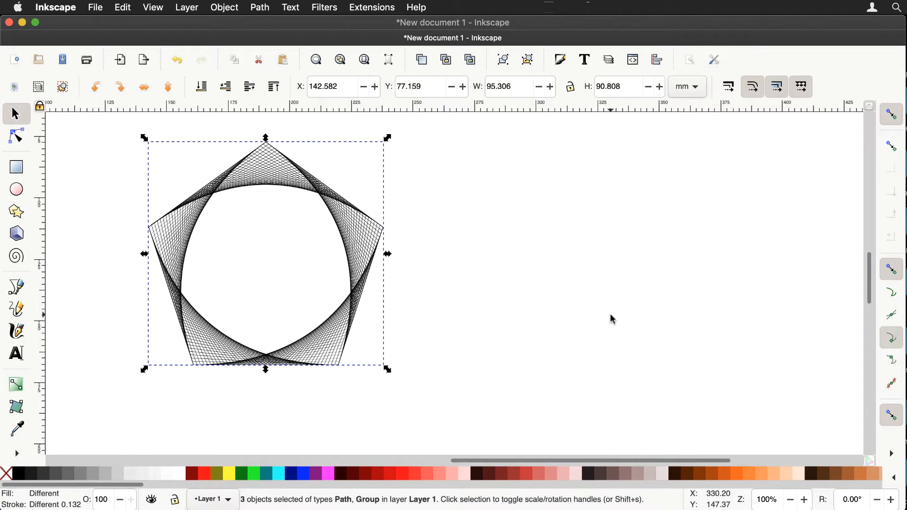
# Move the interpolated group off the original pentagon and place it beside it on the right
pyautogui.hotkey('ctrl', 'z')
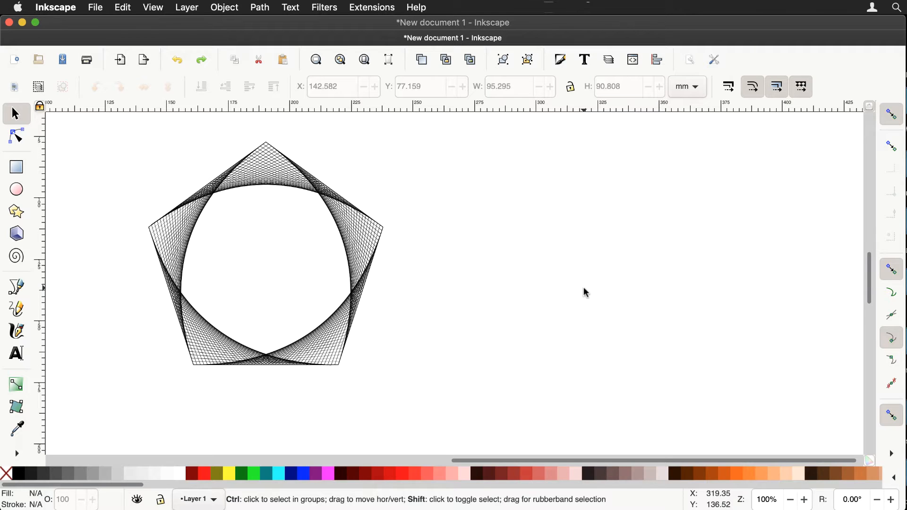
pyautogui.moveTo(353, 237)
pyautogui.mouseDown()
pyautogui.moveTo(644, 255)
pyautogui.moveTo(642, 236)
pyautogui.mouseUp()
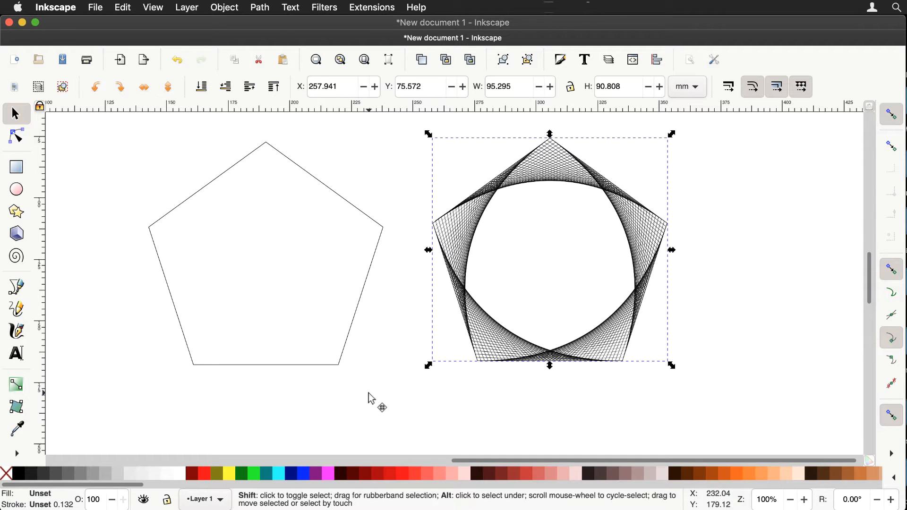
pyautogui.click(371, 398)
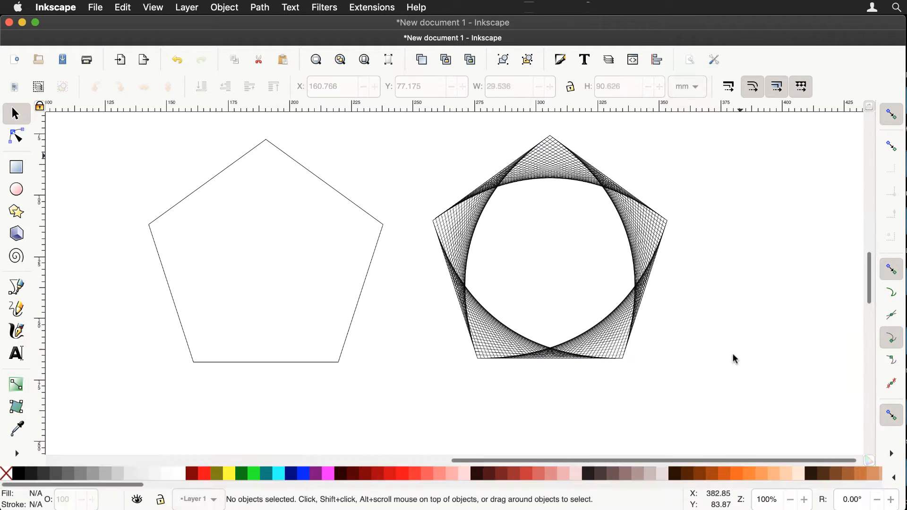
# Draw a straight line inside the plain pentagon from its lower-left corner to its apex, snapped to both nodes
pyautogui.click(17, 288)
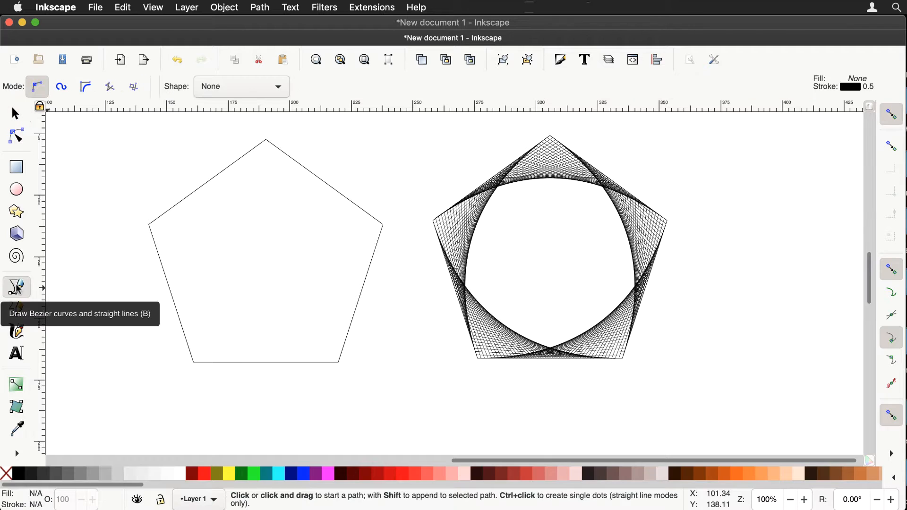
pyautogui.click(193, 362)
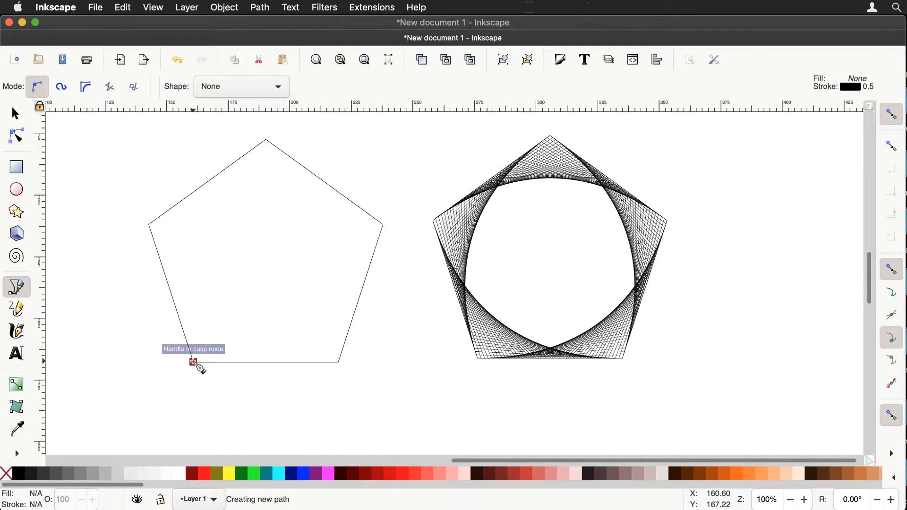
pyautogui.click(265, 140)
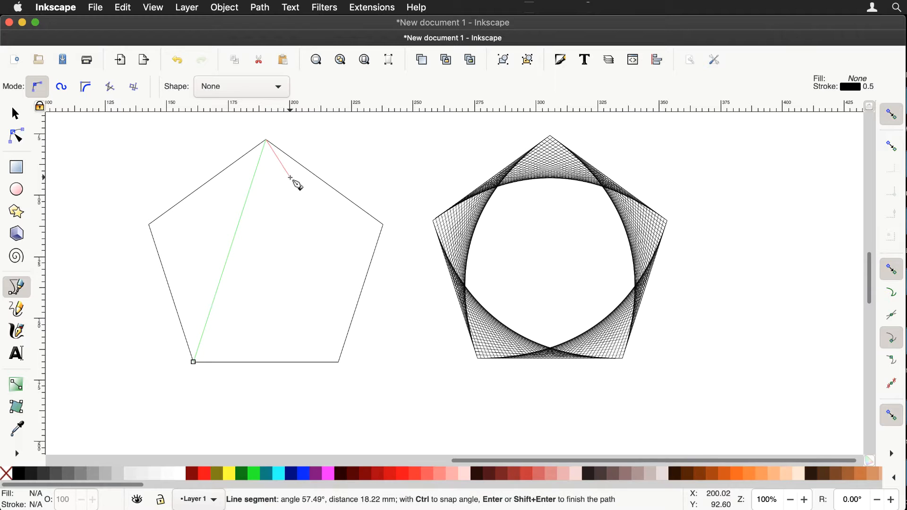
pyautogui.press('Return')
pyautogui.press('s')
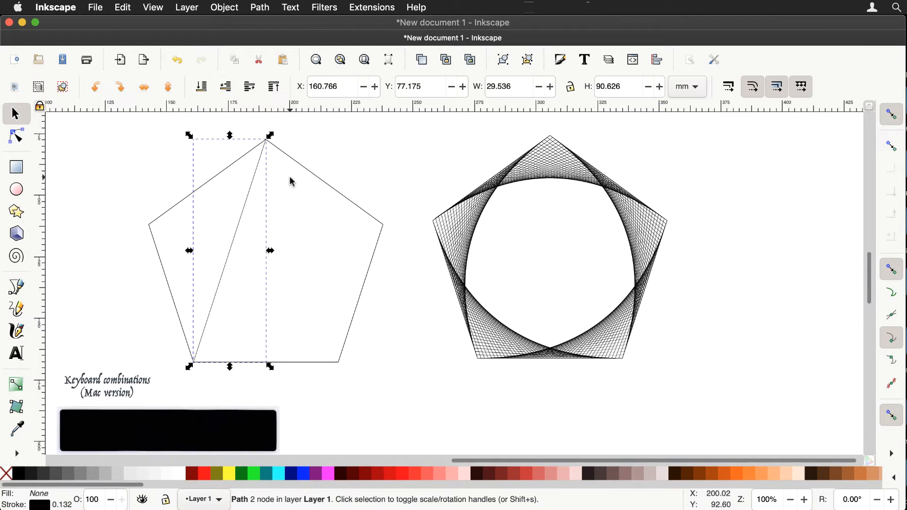
pyautogui.click(140, 325)
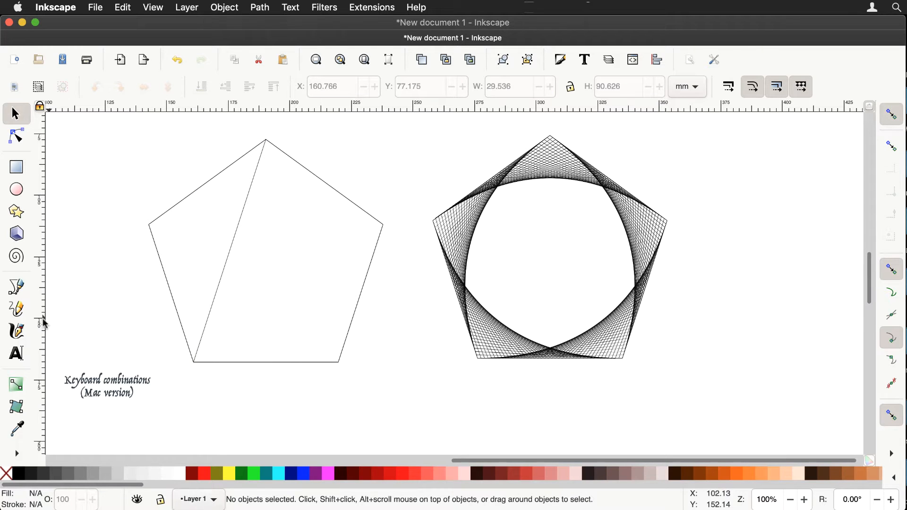
# Draw a second straight line from the plain pentagon's apex to its lower-right corner
pyautogui.click(16, 289)
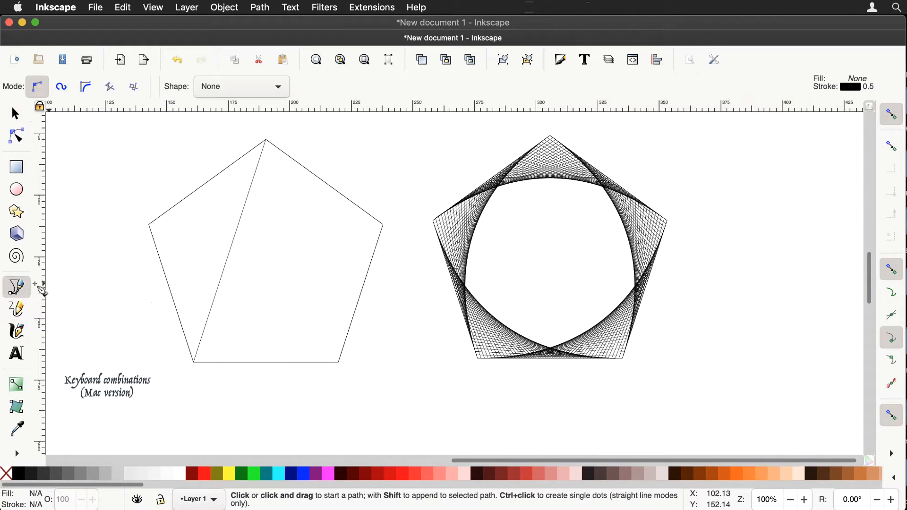
pyautogui.click(266, 140)
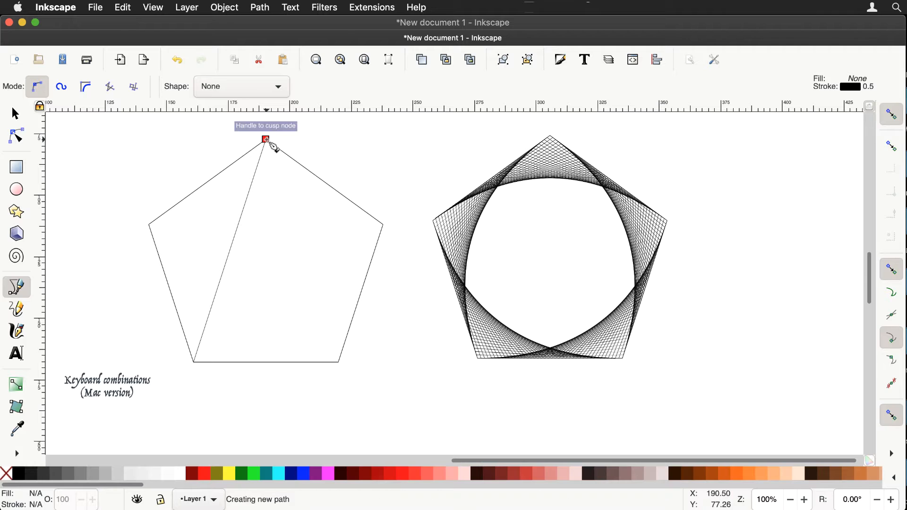
pyautogui.click(338, 361)
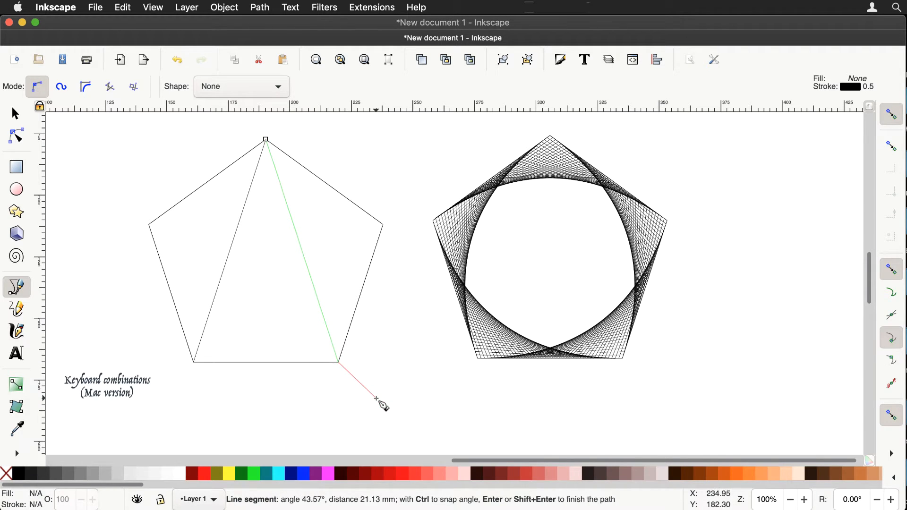
pyautogui.press('space')
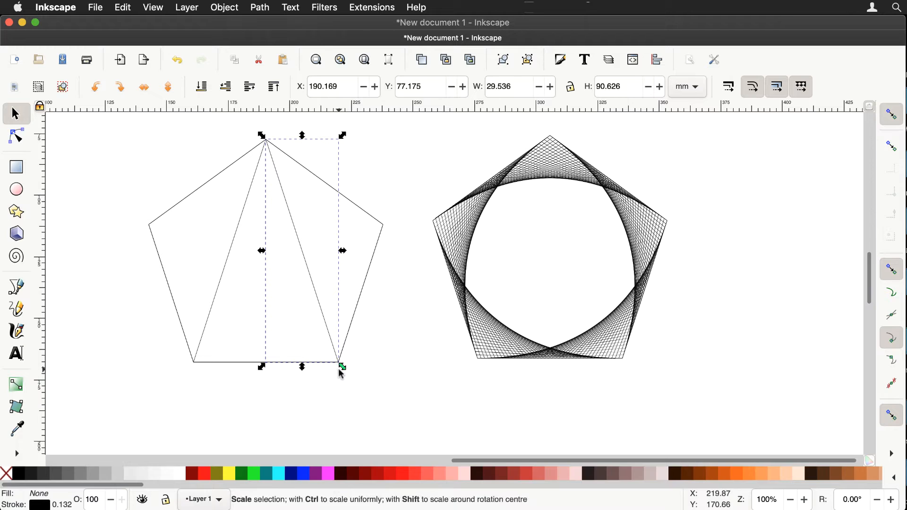
# Interpolate between the two diagonal lines with 40 steps, interpolation method 2 and duplicated endpaths
pyautogui.keyDown('shift'); pyautogui.click(226, 266); pyautogui.keyUp('shift')
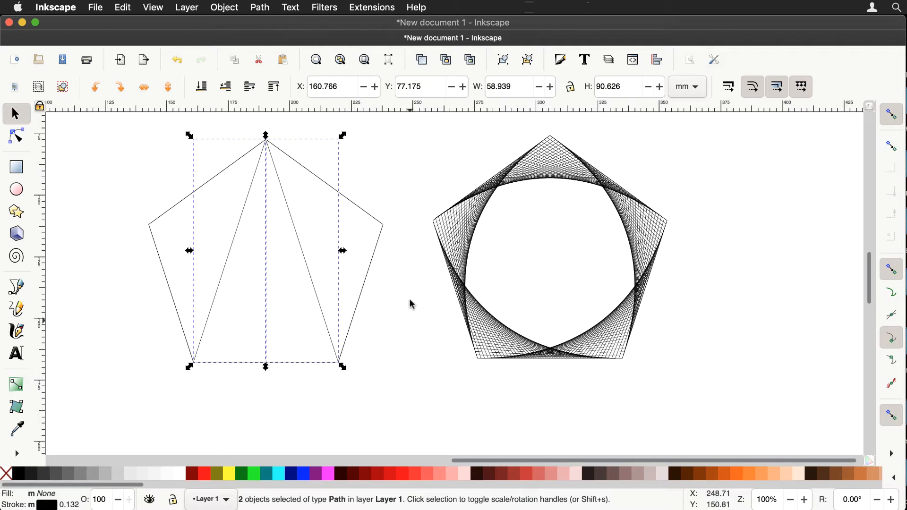
pyautogui.click(353, 6)
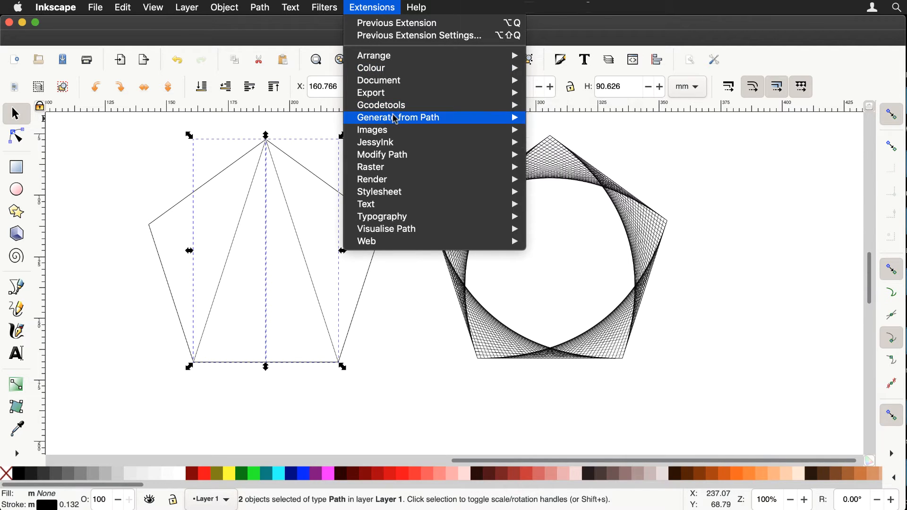
pyautogui.moveTo(396, 119)
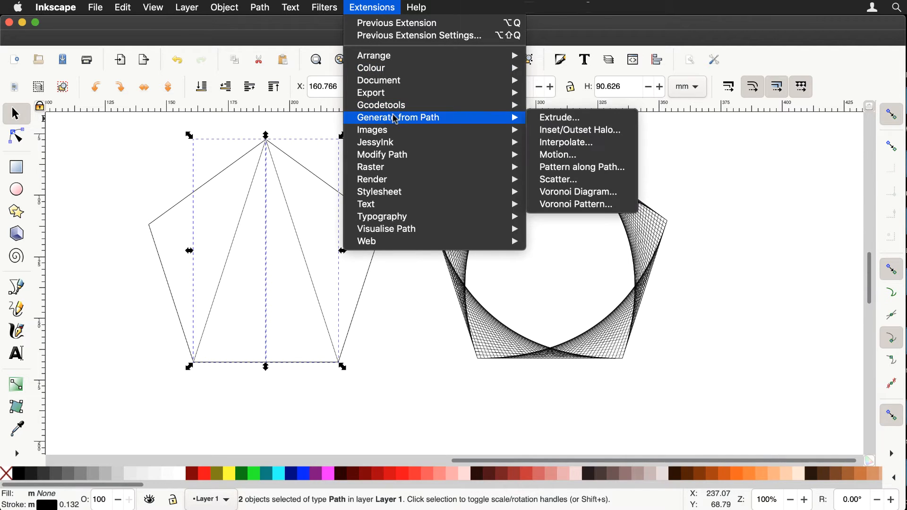
pyautogui.click(559, 143)
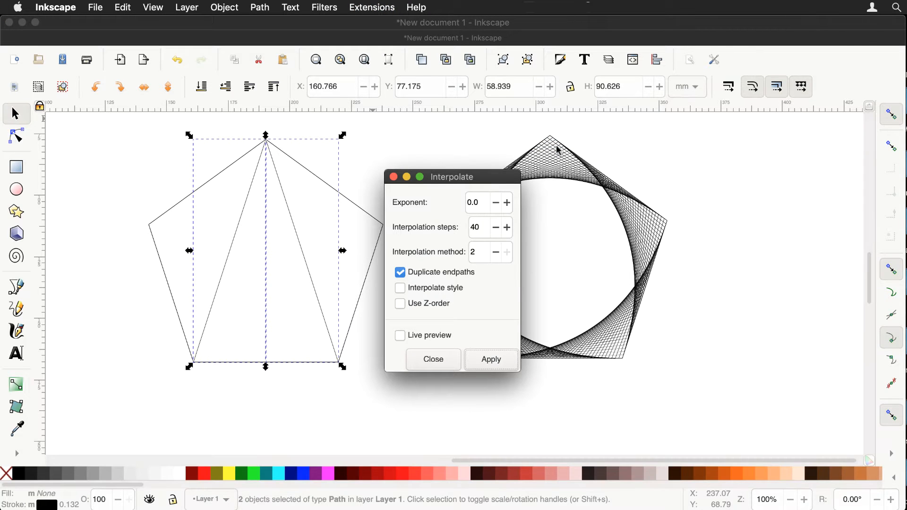
pyautogui.click(491, 362)
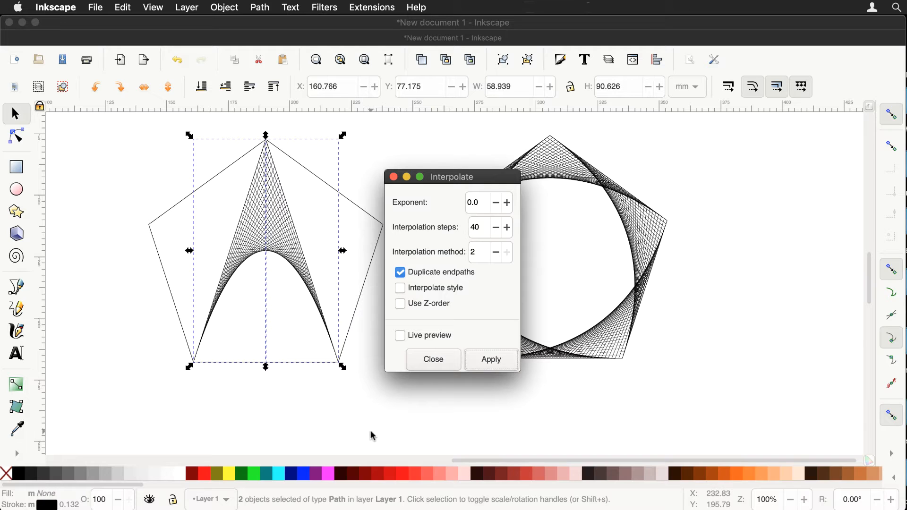
pyautogui.click(438, 368)
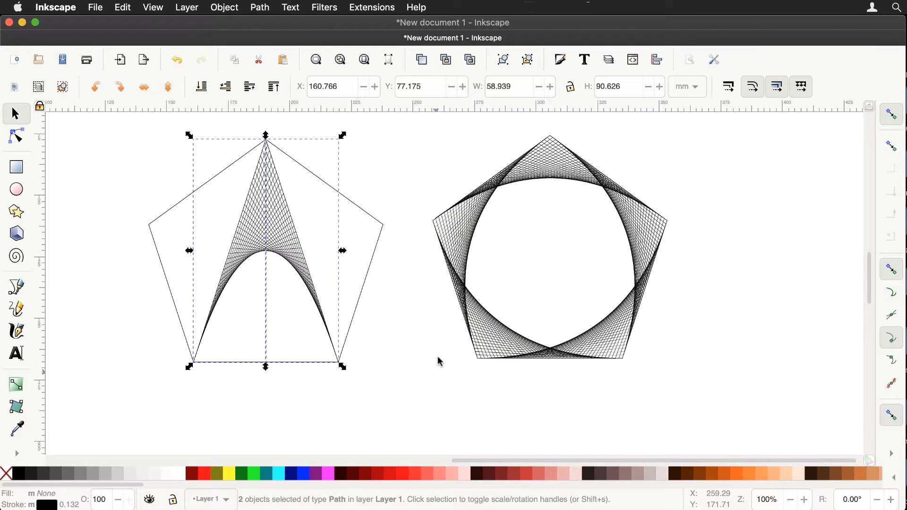
pyautogui.click(374, 400)
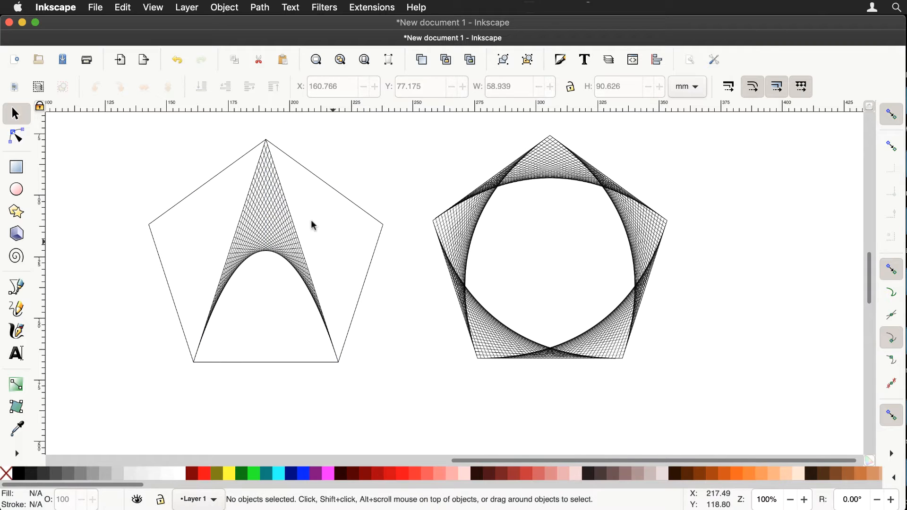
# Move the interpolated arch onto the string-art pentagon, snapping its tip to the pentagon's apex
pyautogui.moveTo(302, 253); pyautogui.dragTo(566, 227)
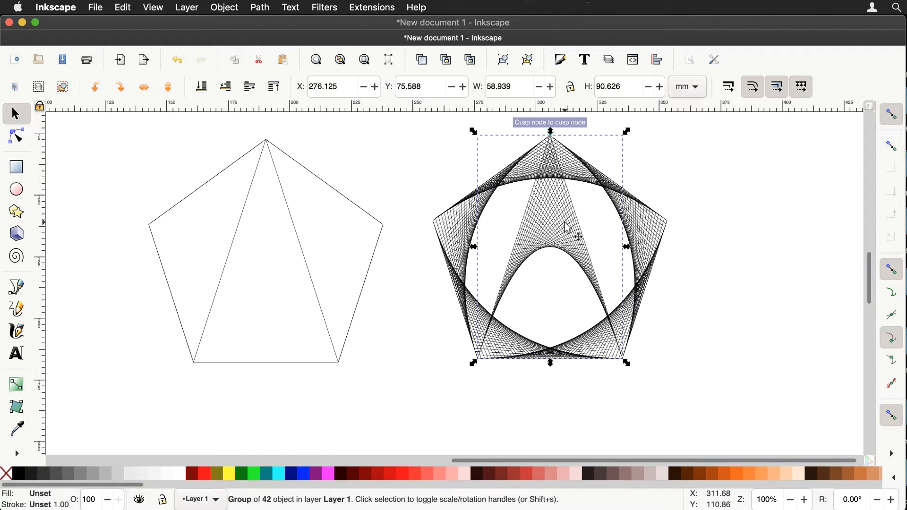
pyautogui.click(726, 265)
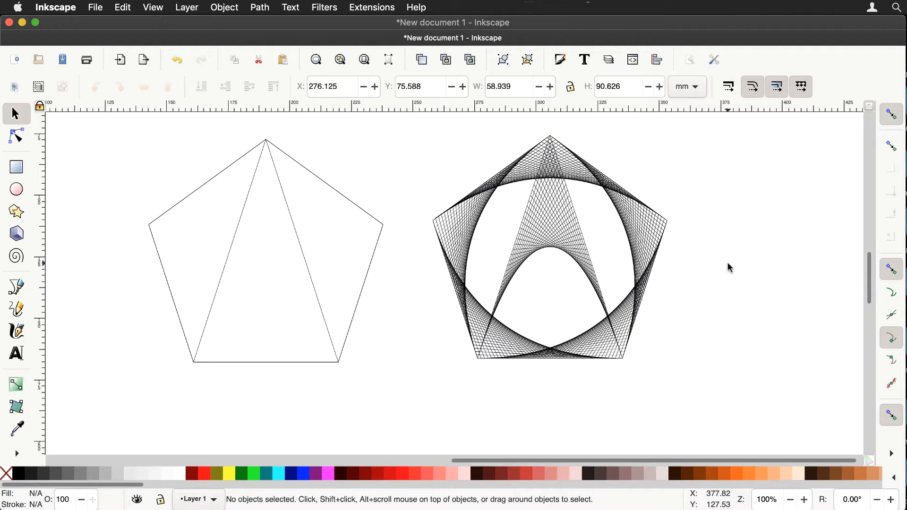
pyautogui.hotkey('ctrl', 'z')
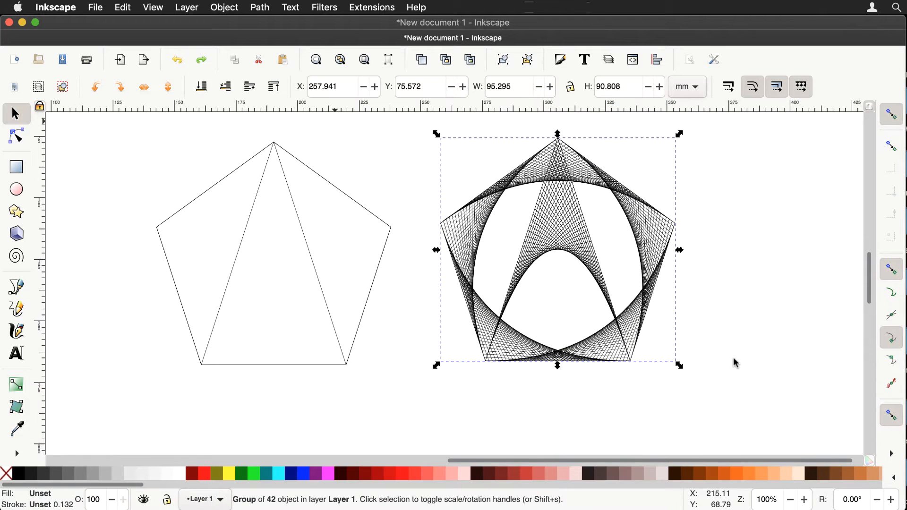
# Duplicate the arch group inside the string-art pentagon and move the copy to the empty area on its right
pyautogui.hscroll(10, 736, 362)
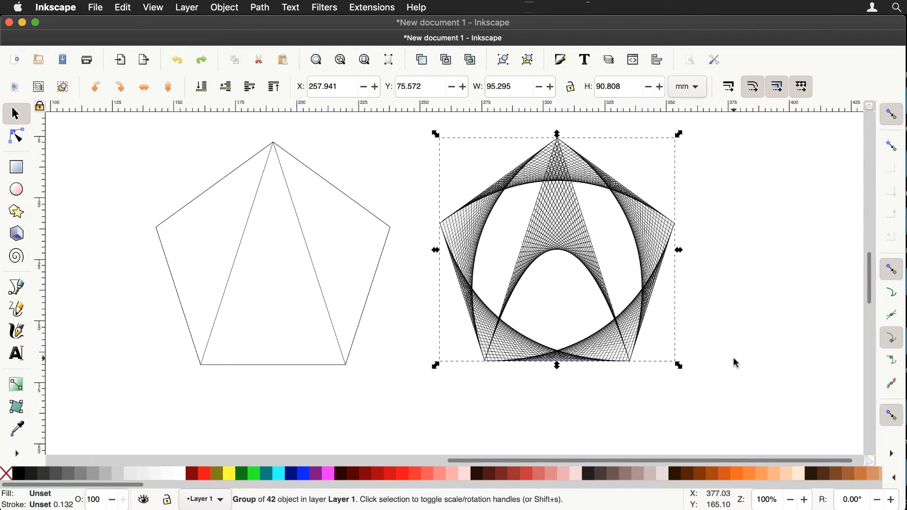
pyautogui.hscroll(4, 735, 362)
pyautogui.scroll(2, 735, 362)
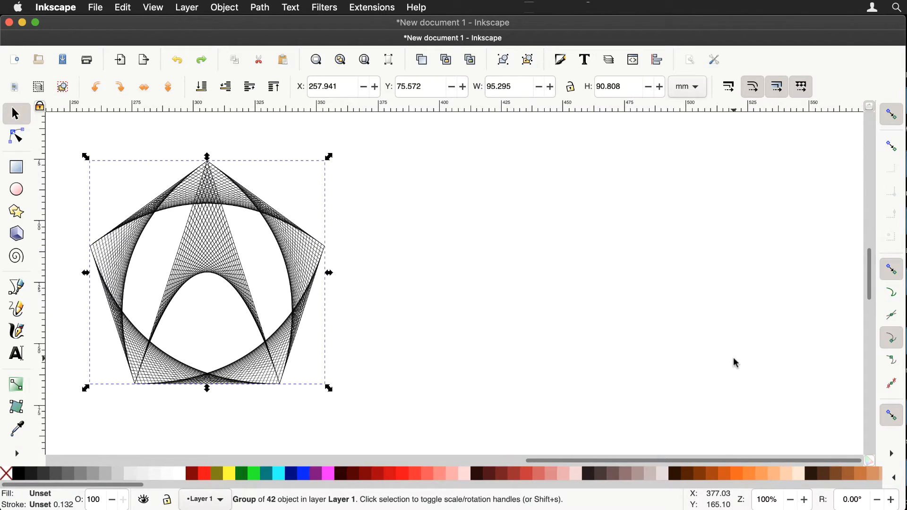
pyautogui.click(234, 257)
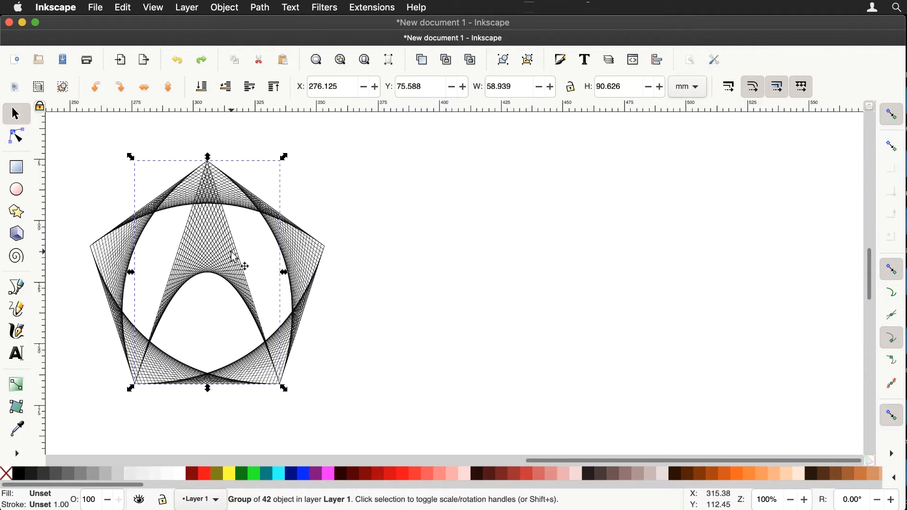
pyautogui.press('super+d')
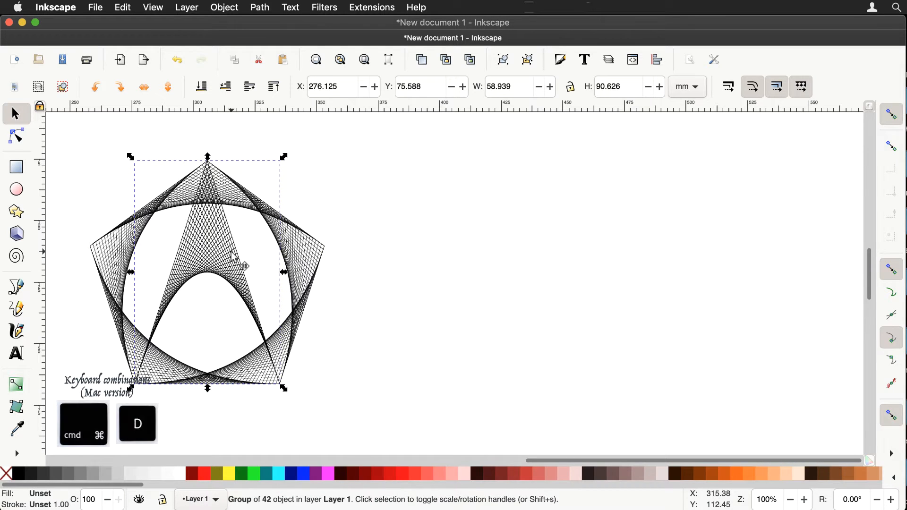
pyautogui.moveTo(226, 248); pyautogui.dragTo(461, 246)
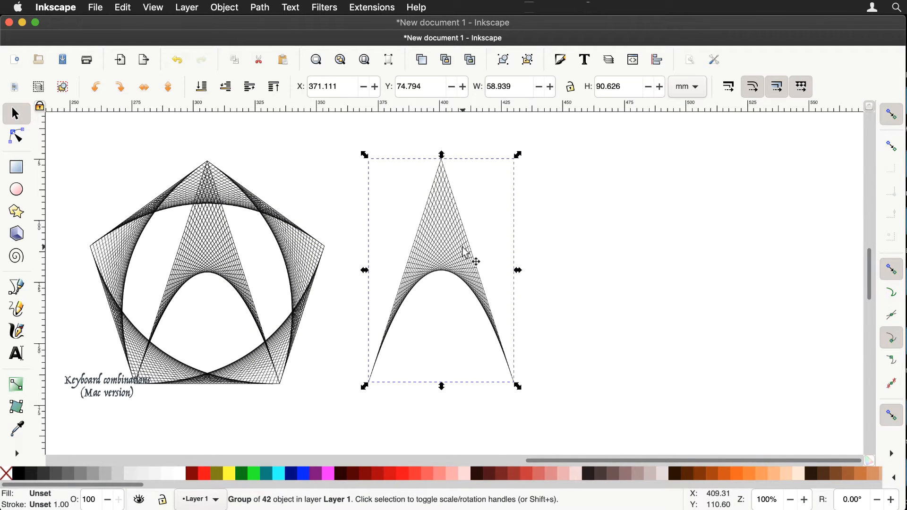
# Rotate the arch copy clockwise with angle snapping so its tip points toward the pentagon's right corner direction, and reposition it
pyautogui.click(462, 247)
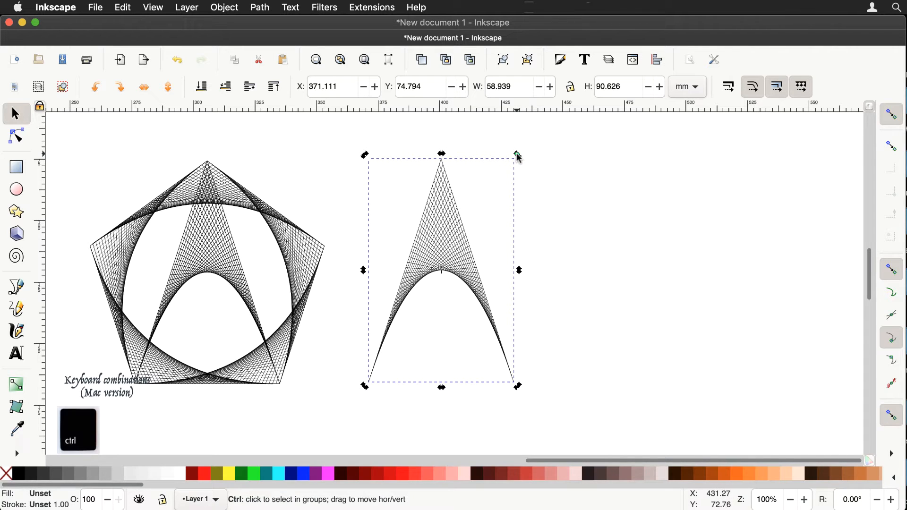
pyautogui.moveTo(518, 156); pyautogui.dragTo(565, 290)
pyautogui.moveTo(495, 261); pyautogui.dragTo(551, 261)
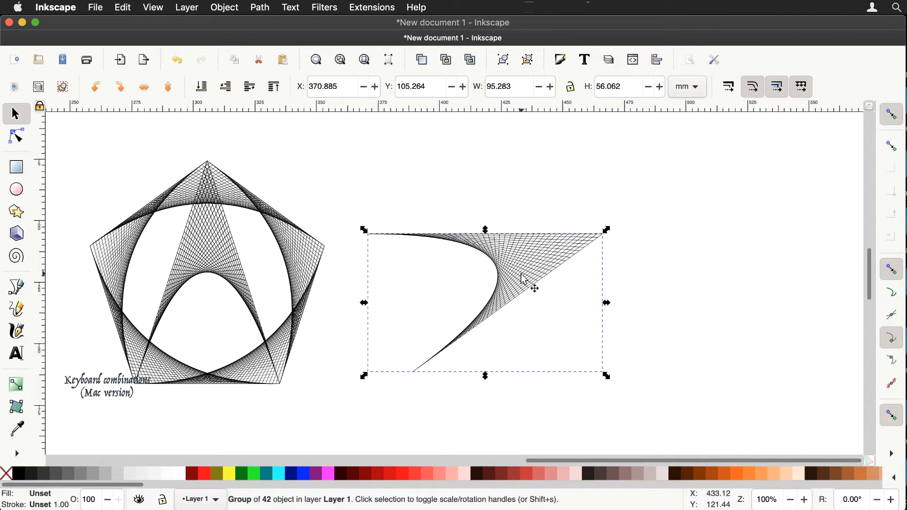
pyautogui.press('-')
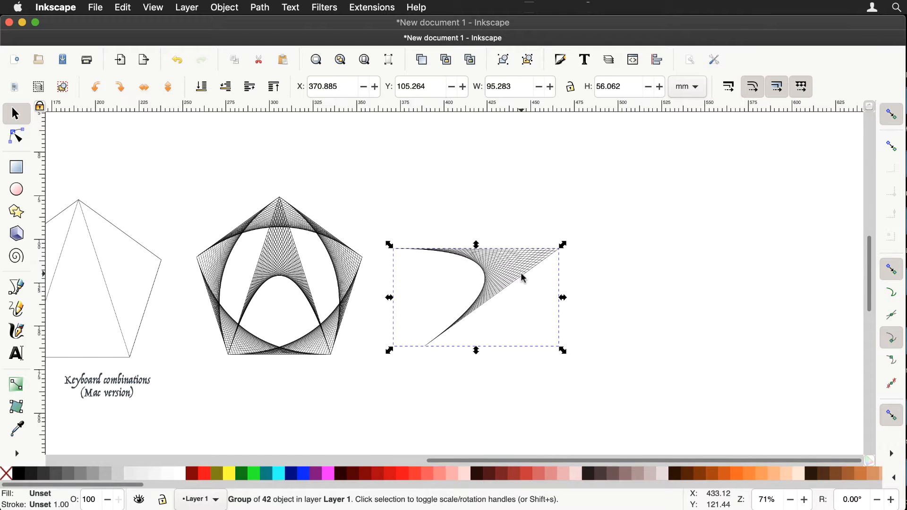
# Duplicate the right-pointing arch, place the copy above it, and rotate it so its tip matches the pentagon's lower-right corner direction
pyautogui.press('-')
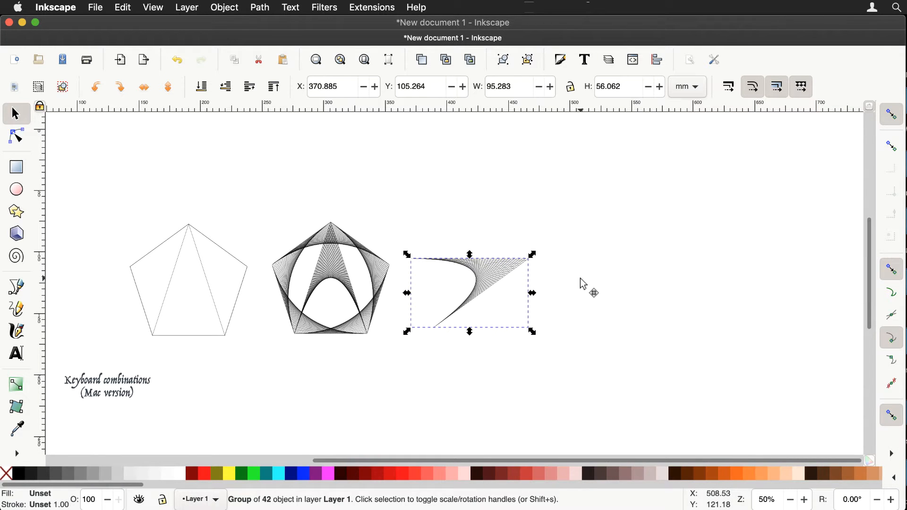
pyautogui.press('super+d')
pyautogui.moveTo(503, 273); pyautogui.dragTo(525, 245)
pyautogui.click(502, 180)
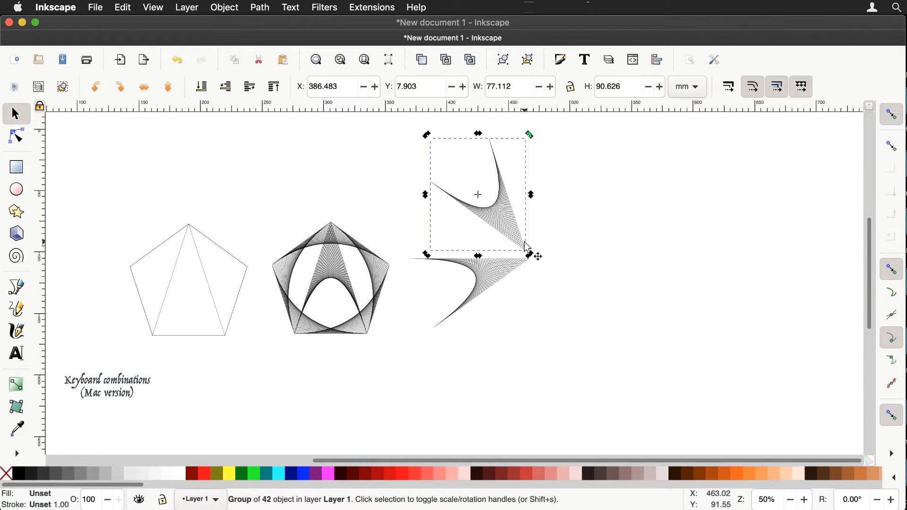
# Duplicate the upper arch to its right and rotate the copy with angle snapping so its tip points down-left
pyautogui.press('super+d')
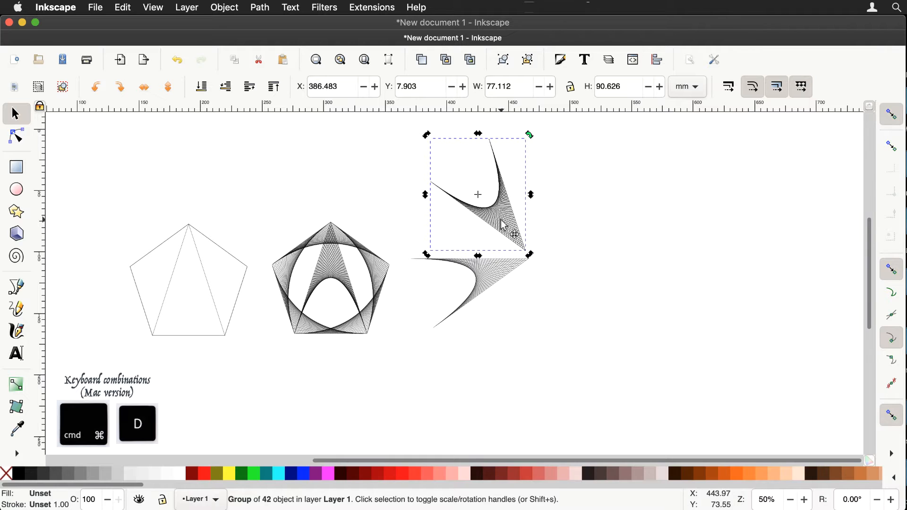
pyautogui.moveTo(510, 226); pyautogui.dragTo(628, 225)
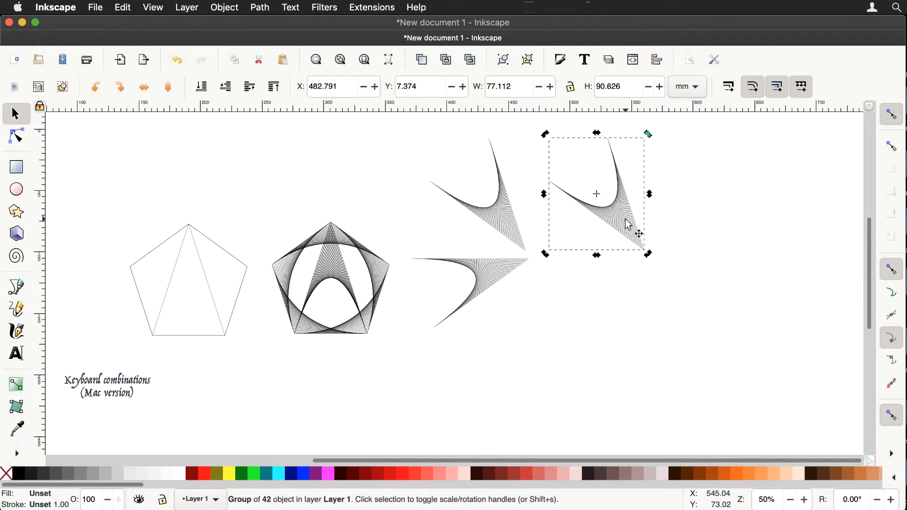
pyautogui.click(628, 225)
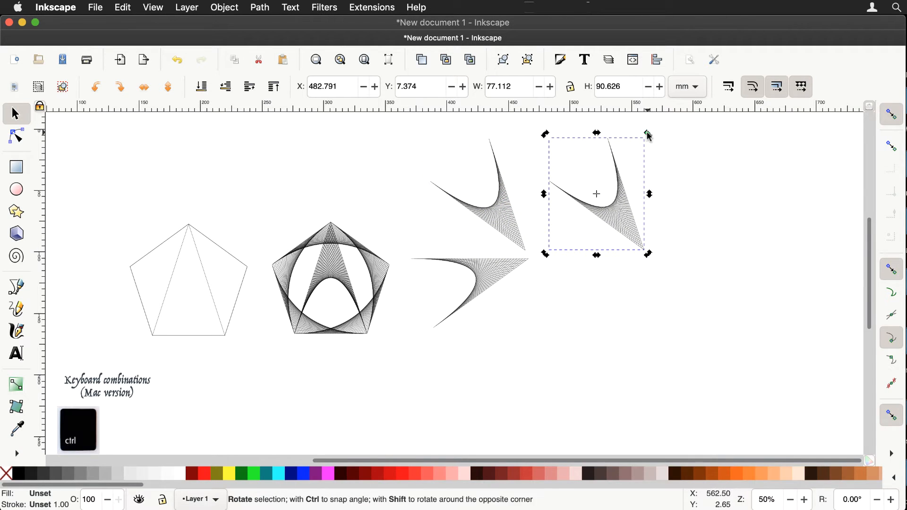
pyautogui.moveTo(649, 135)
pyautogui.mouseDown()
pyautogui.moveTo(678, 178)
pyautogui.moveTo(672, 226)
pyautogui.mouseUp()
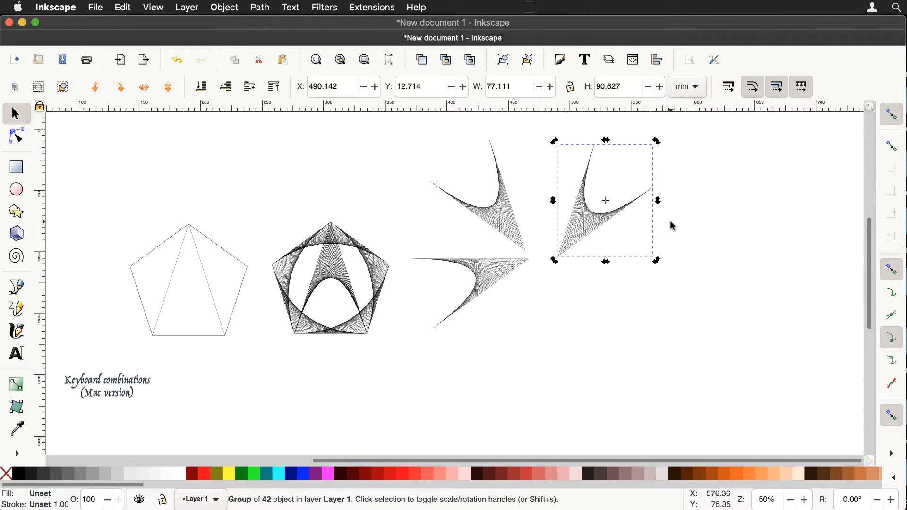
# Duplicate the down-left-pointing arch, place the copy below it, and rotate it with angle snapping so its tip points up-left
pyautogui.press('super+d')
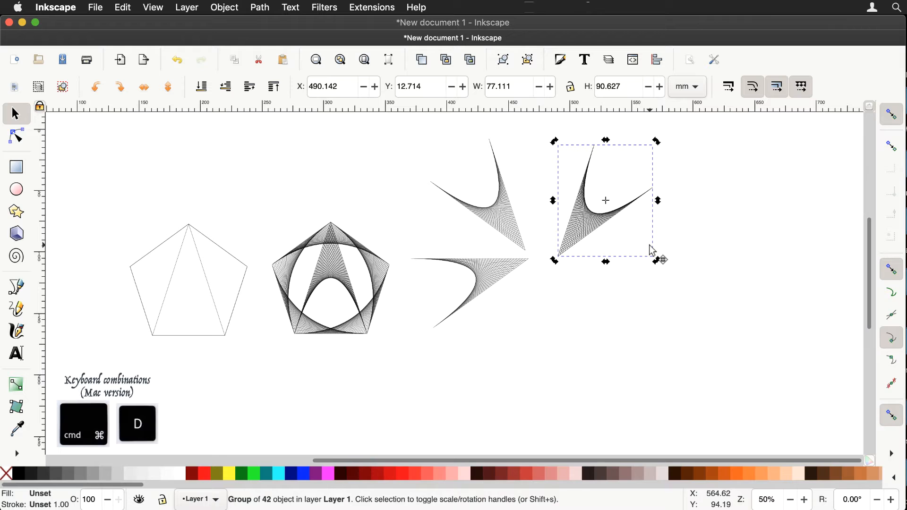
pyautogui.moveTo(602, 237); pyautogui.dragTo(606, 341)
pyautogui.click(606, 341)
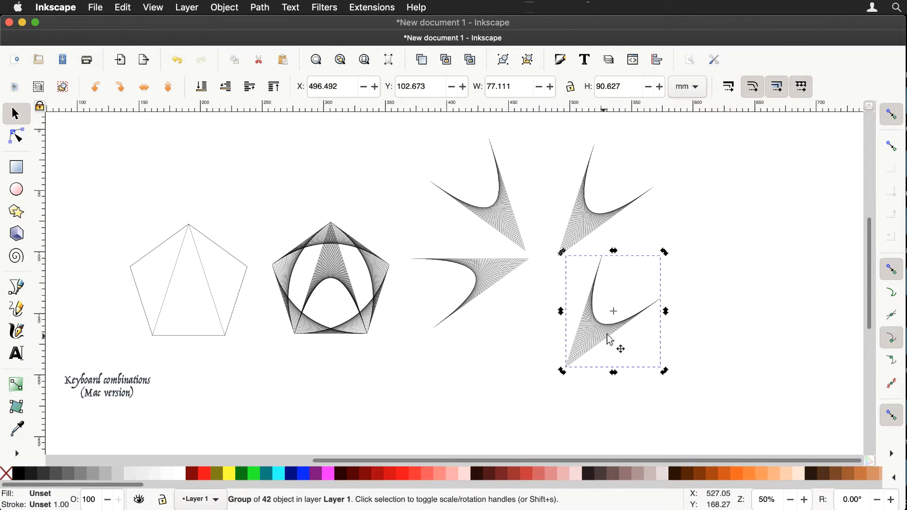
pyautogui.press('ctrl')
pyautogui.moveTo(665, 254); pyautogui.dragTo(677, 330)
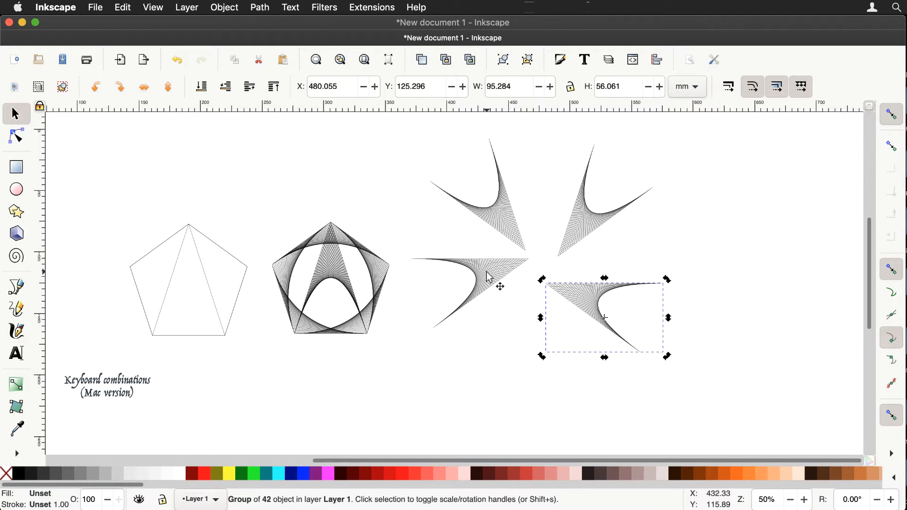
# Move the right-pointing arch onto the string-art pentagon, snapping its tip precisely to the pentagon's right corner
pyautogui.moveTo(489, 278); pyautogui.dragTo(343, 281)
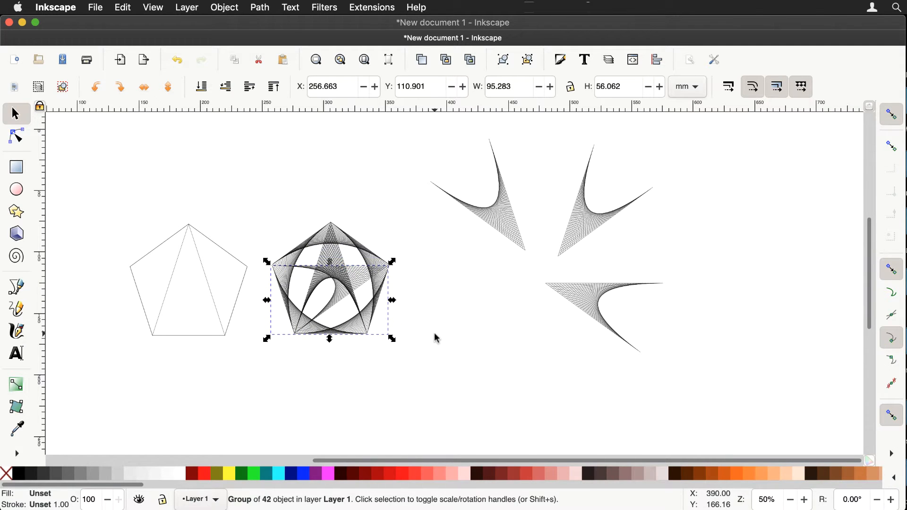
pyautogui.press('+')
pyautogui.press('+')
pyautogui.press('+')
pyautogui.press('+')
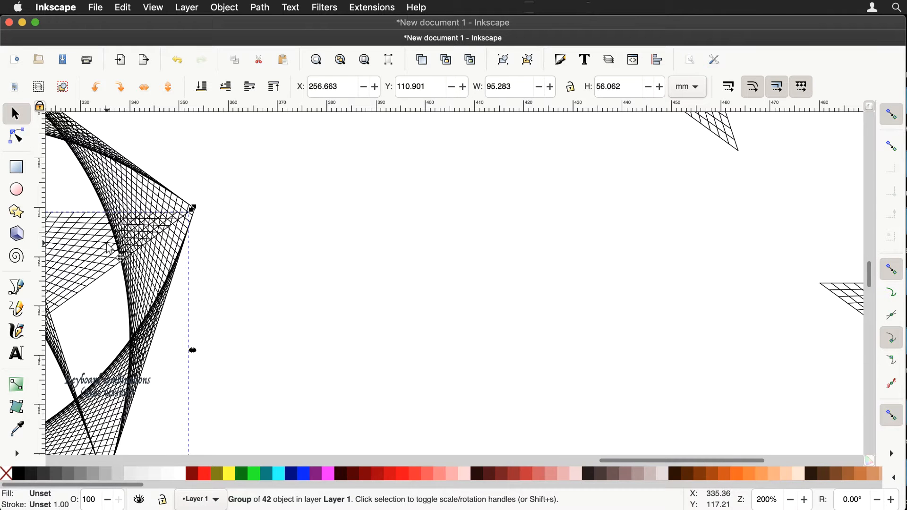
pyautogui.moveTo(108, 246); pyautogui.dragTo(112, 243)
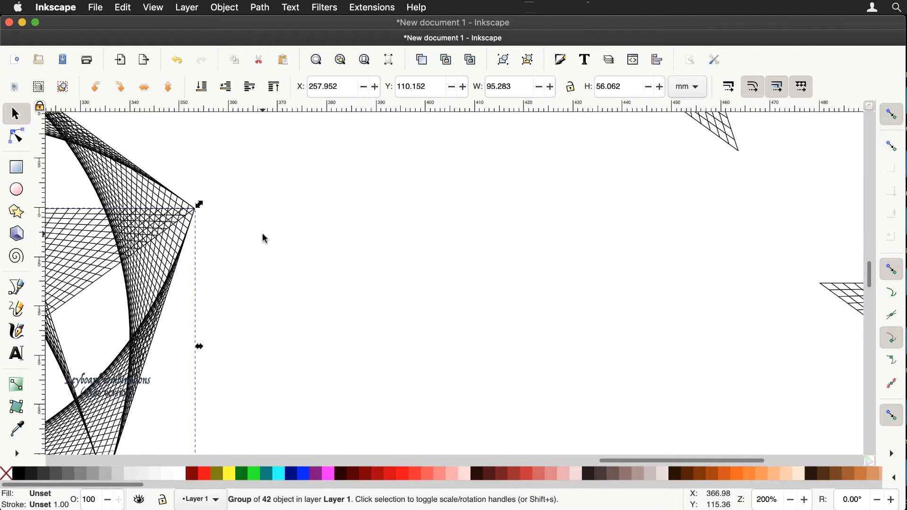
# Move the arch whose tip points down-right onto the string-art pentagon, snapping its tip to the lower-right corner
pyautogui.press('-')
pyautogui.press('-')
pyautogui.press('-')
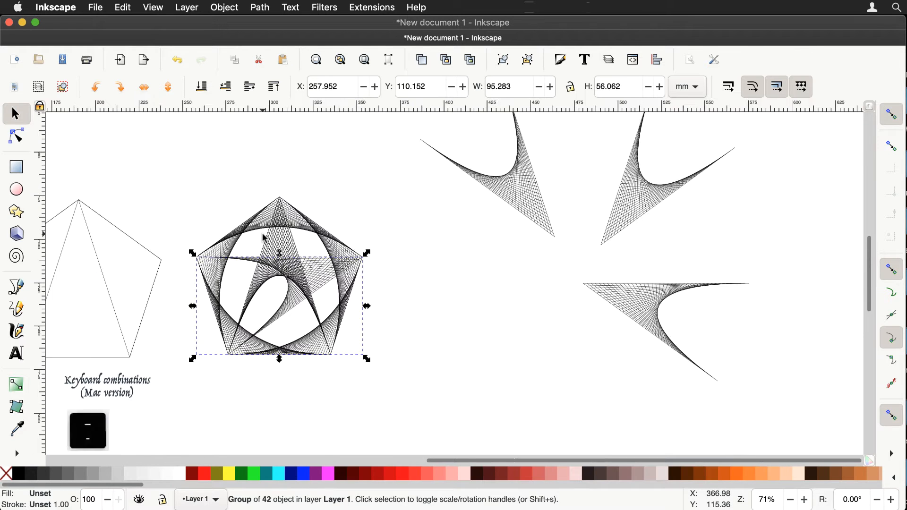
pyautogui.moveTo(524, 201); pyautogui.dragTo(293, 317)
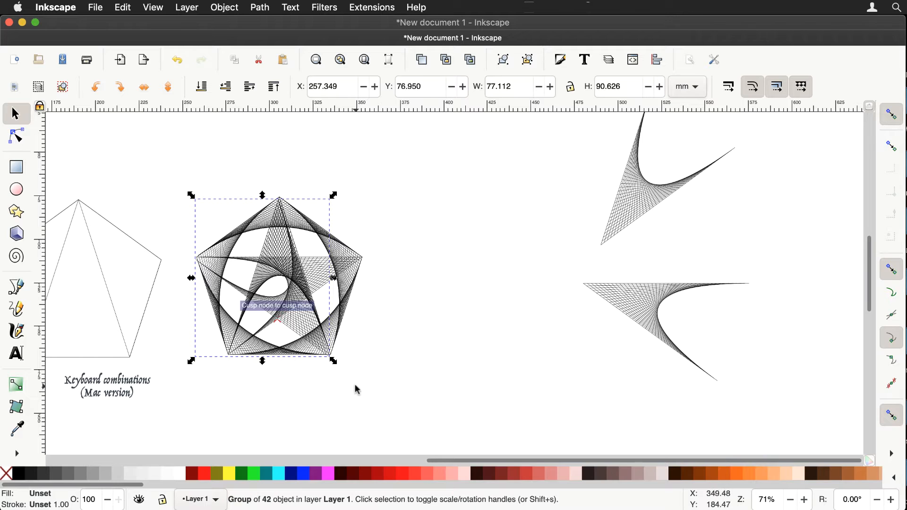
pyautogui.press('+')
pyautogui.press('+')
pyautogui.press('+')
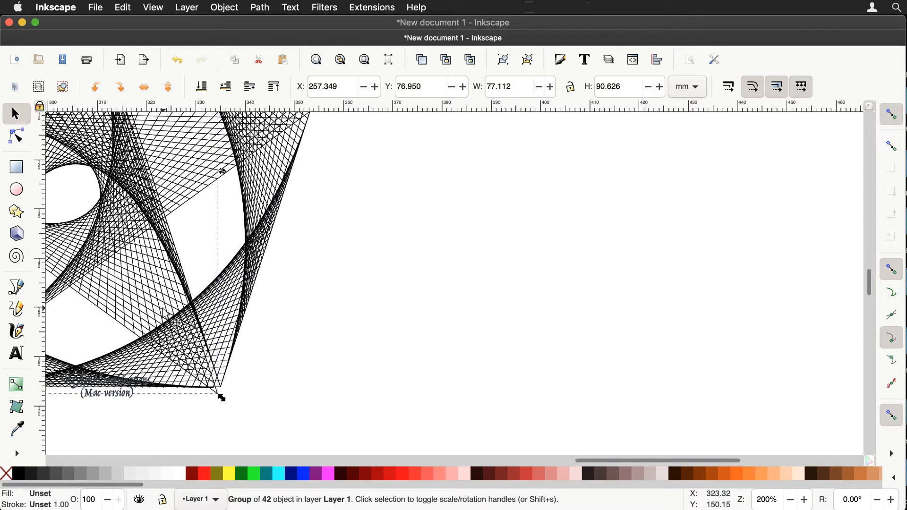
pyautogui.moveTo(164, 308); pyautogui.dragTo(168, 301)
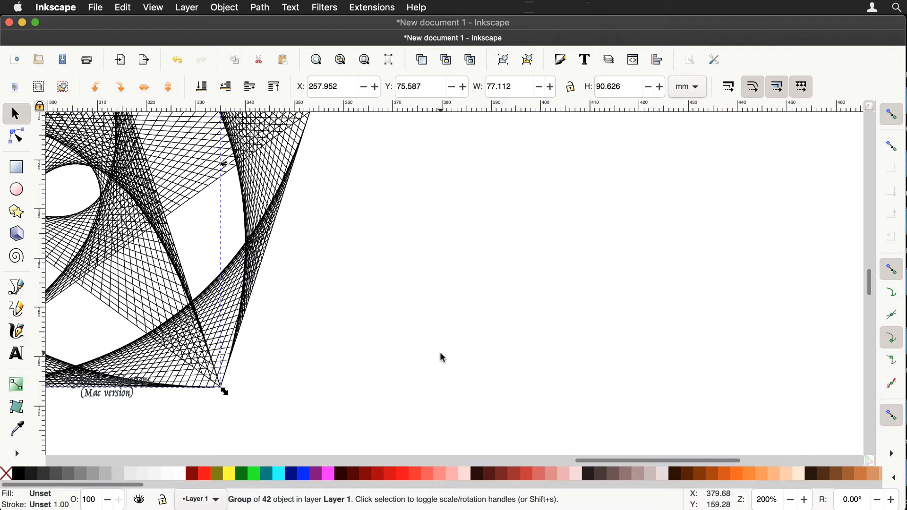
# Move the arch whose tip points down-left onto the string-art pentagon, snapping its tip to the lower-left corner
pyautogui.press('-')
pyautogui.press('-')
pyautogui.press('-')
pyautogui.press('-')
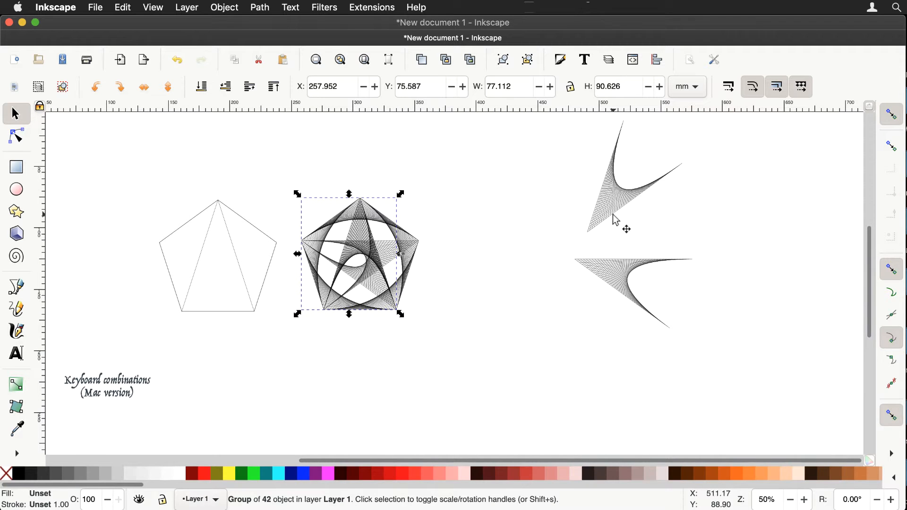
pyautogui.moveTo(617, 216); pyautogui.dragTo(342, 294)
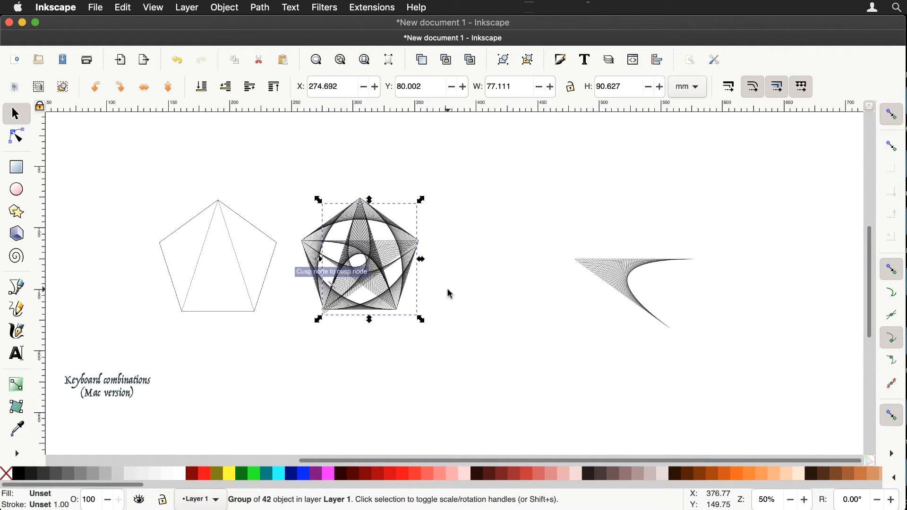
pyautogui.press('+')
pyautogui.press('+')
pyautogui.press('+')
pyautogui.press('+')
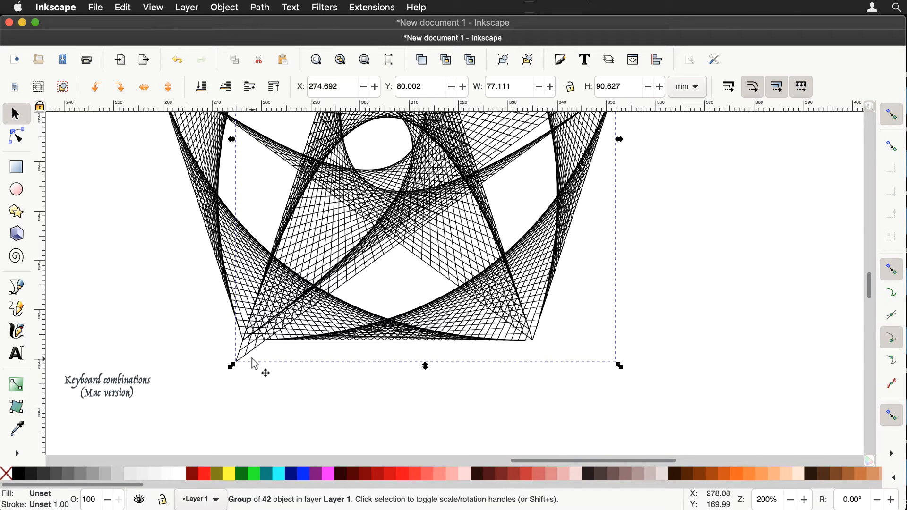
pyautogui.moveTo(250, 351); pyautogui.dragTo(257, 328)
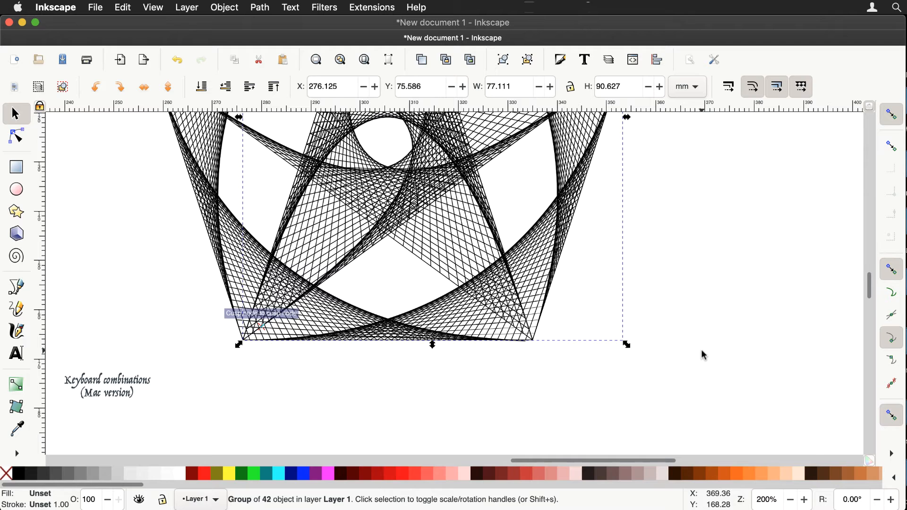
# Move the last remaining arch onto the string-art pentagon, snapping its tip to the pentagon's left corner
pyautogui.scroll(-4, 704, 355)
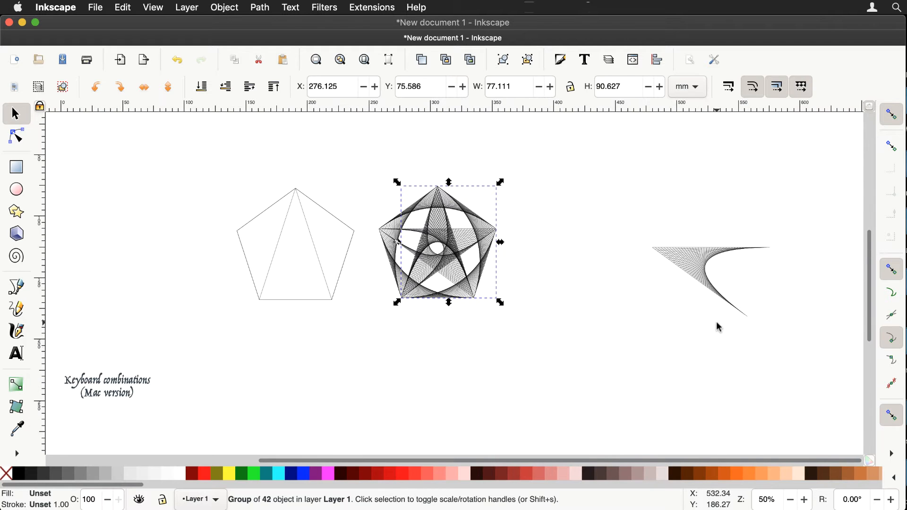
pyautogui.moveTo(687, 263)
pyautogui.mouseDown()
pyautogui.moveTo(553, 262)
pyautogui.moveTo(408, 243)
pyautogui.mouseUp()
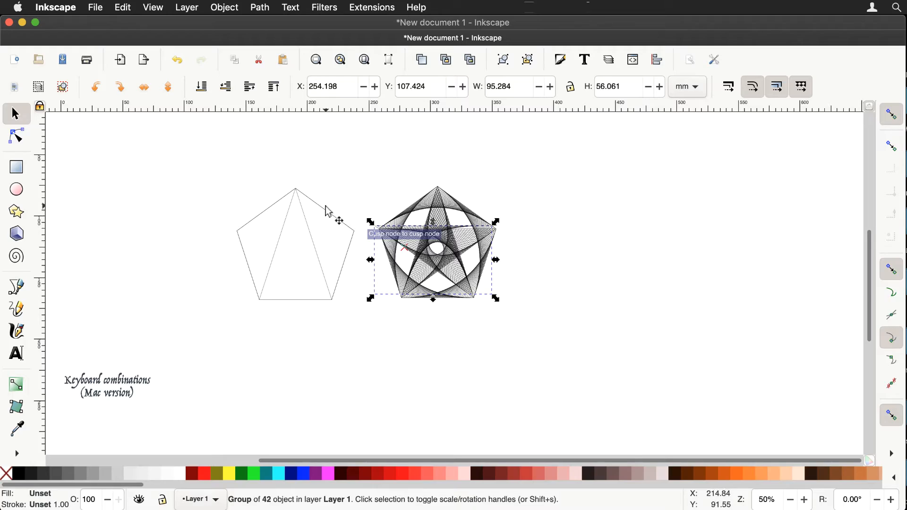
pyautogui.press('+')
pyautogui.press('+')
pyautogui.press('+')
pyautogui.press('+')
pyautogui.press('+')
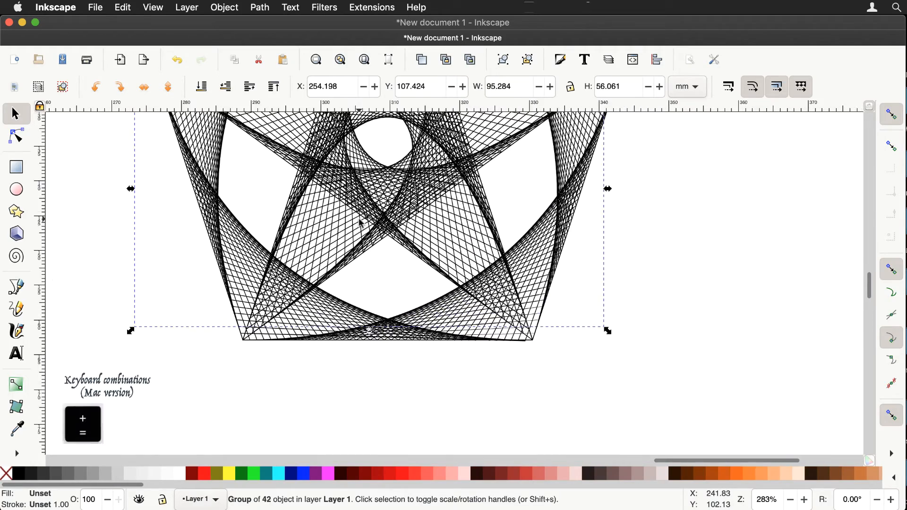
pyautogui.scroll(5, 360, 222)
pyautogui.hscroll(-6, 360, 222)
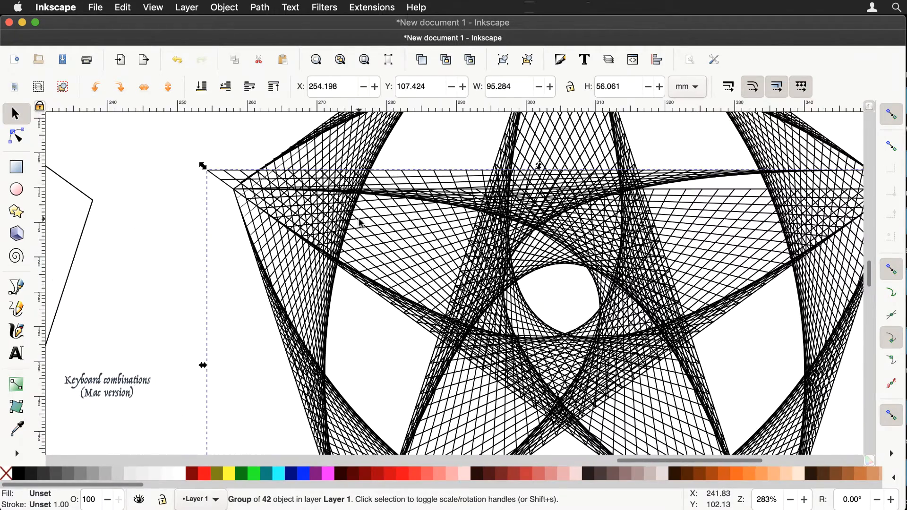
pyautogui.scroll(2, 360, 222)
pyautogui.hscroll(-3, 360, 222)
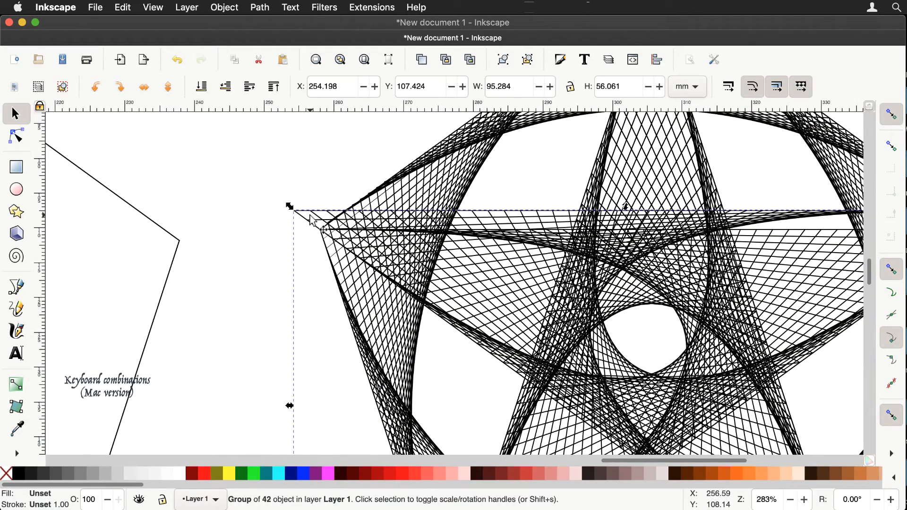
pyautogui.moveTo(312, 218); pyautogui.dragTo(338, 238)
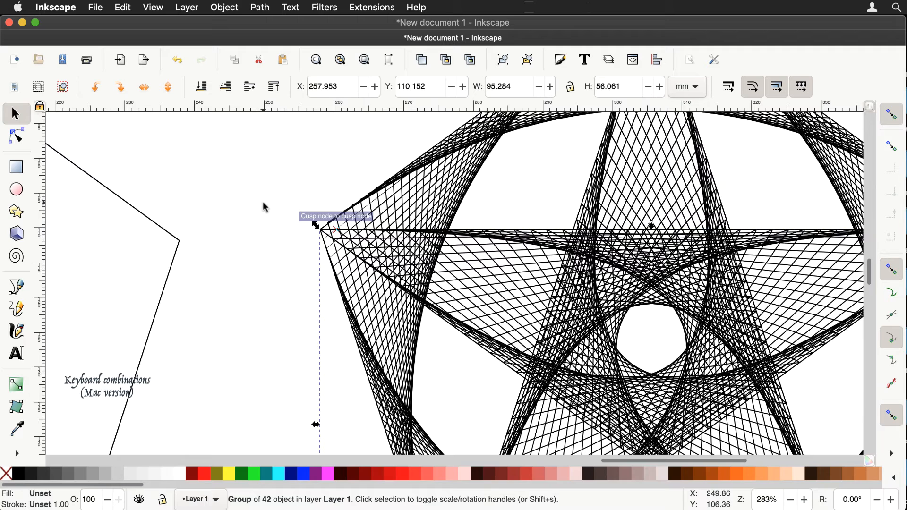
# Deselect the completed star pattern and save the document as emergency.svg
pyautogui.press('-')
pyautogui.press('-')
pyautogui.press('-')
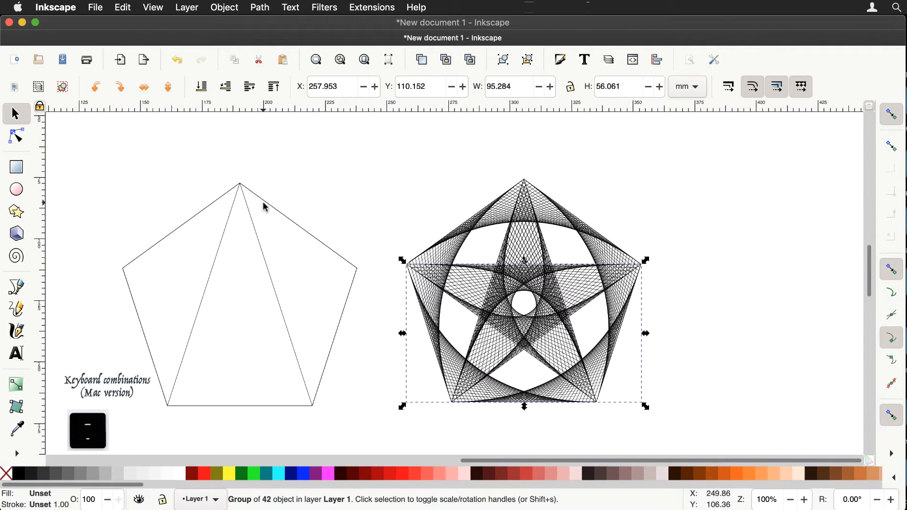
pyautogui.click(657, 190)
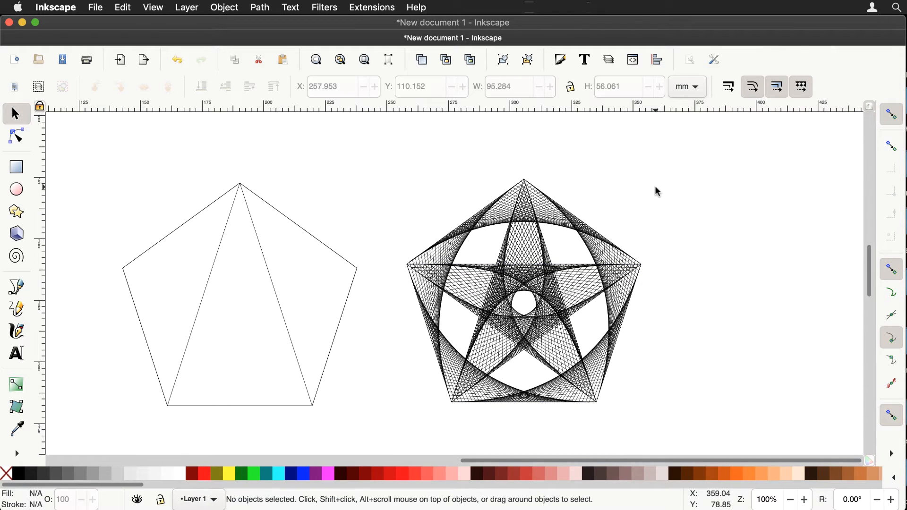
pyautogui.hscroll(5, 656, 188)
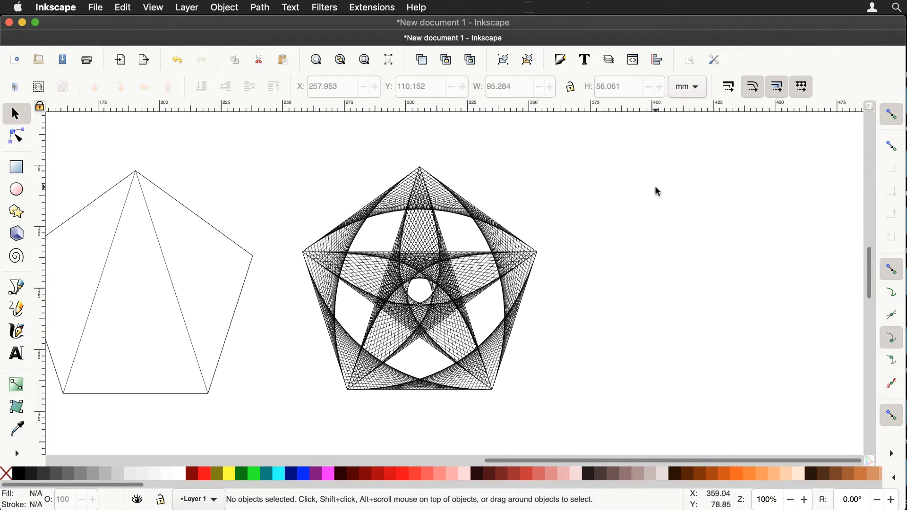
pyautogui.hotkey('ctrl', 's')
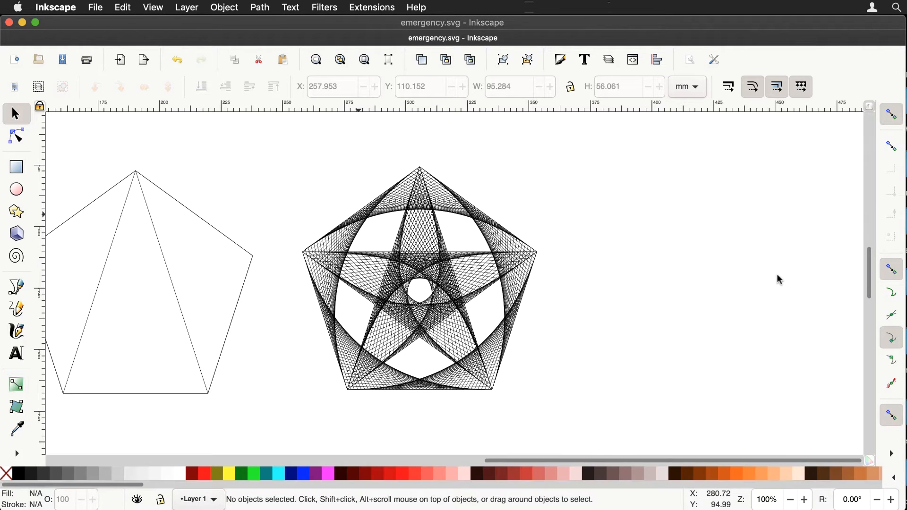
# Group all parts of the string-art pentagon, then duplicate the group and place the copy to the right of the original
pyautogui.moveTo(276, 151); pyautogui.dragTo(570, 437)
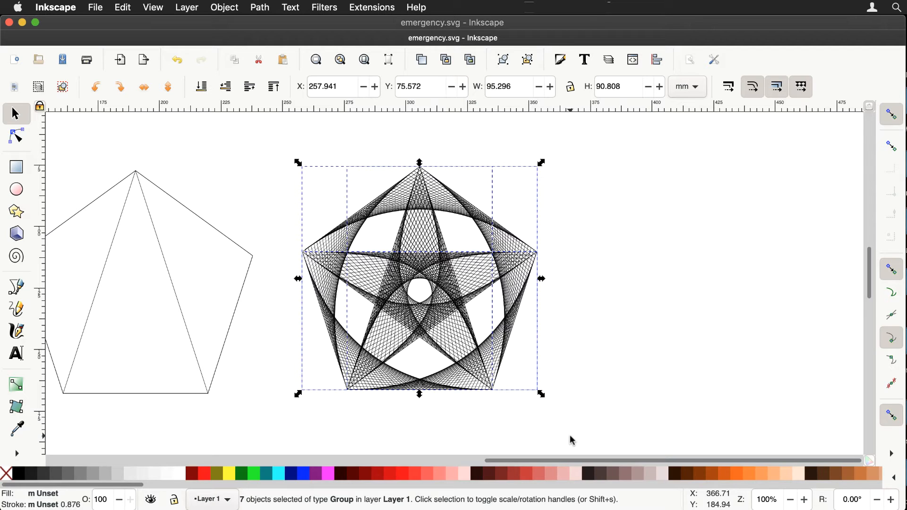
pyautogui.press('super+g')
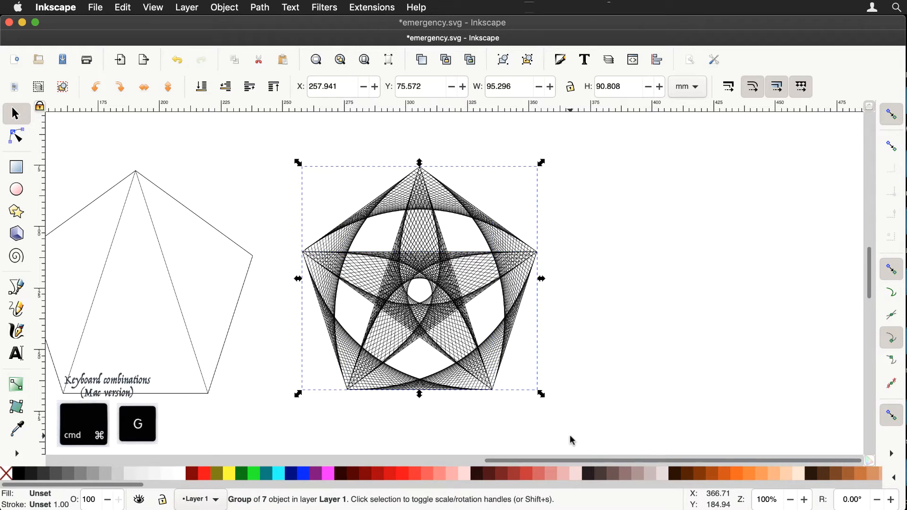
pyautogui.press('super+d')
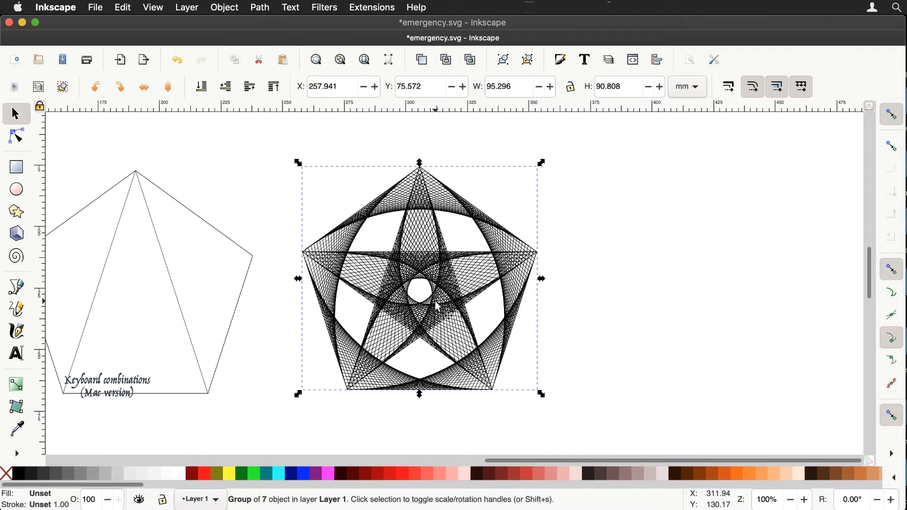
pyautogui.moveTo(440, 312); pyautogui.dragTo(711, 307)
pyautogui.click(713, 309)
pyautogui.scroll(-5, 713, 310)
pyautogui.hscroll(2, 713, 309)
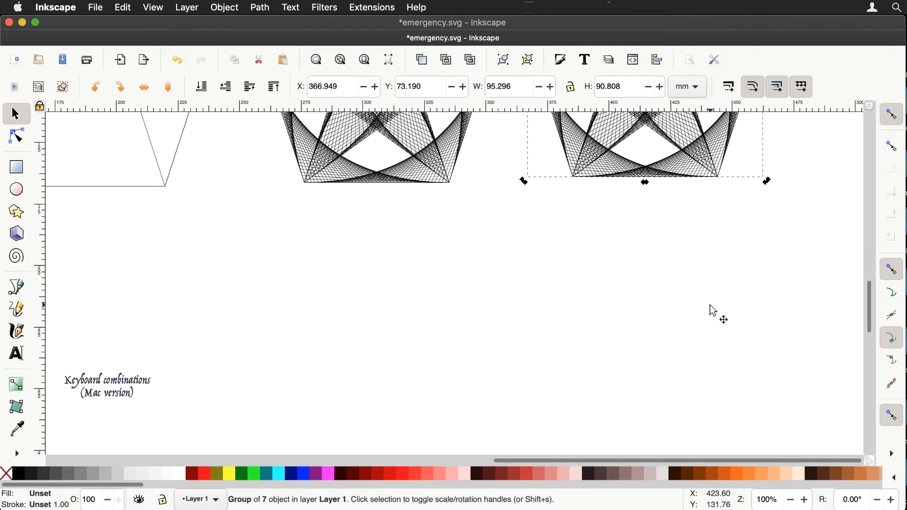
pyautogui.press('-')
pyautogui.press('-')
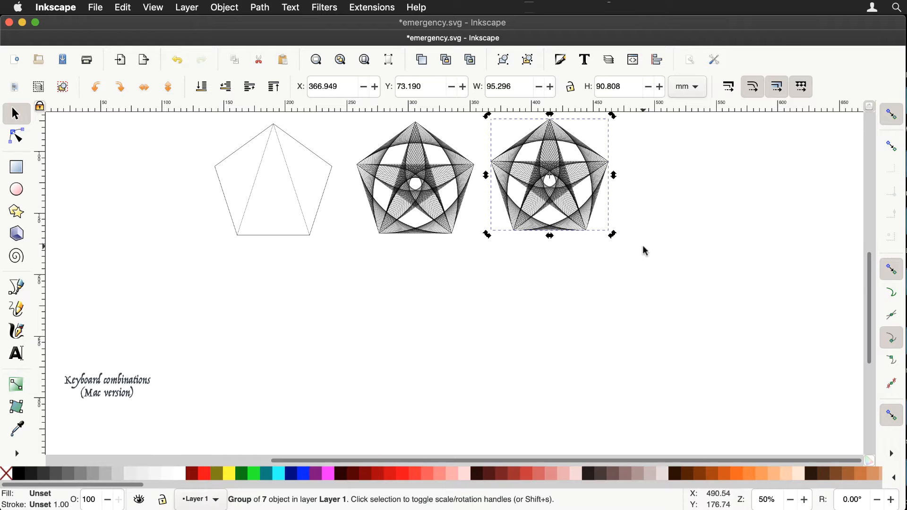
# Rotate the duplicated star pentagon to point downward and snap its upper-left edge against the original pentagon's lower-right edge
pyautogui.press('ctrl')
pyautogui.moveTo(612, 236); pyautogui.dragTo(571, 257)
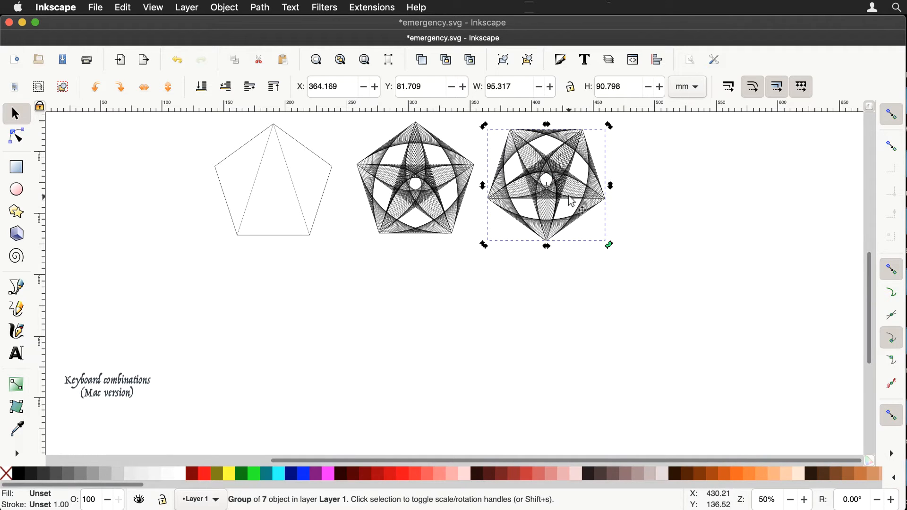
pyautogui.moveTo(571, 195); pyautogui.dragTo(540, 230)
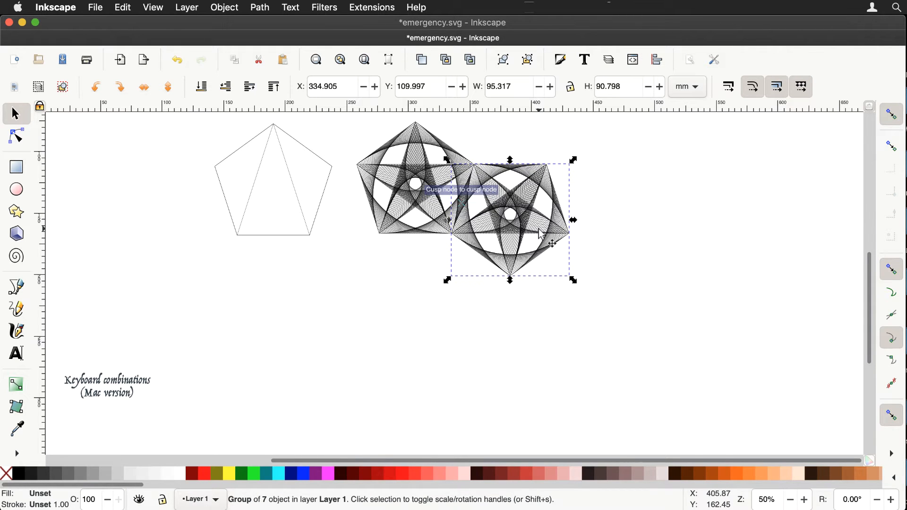
pyautogui.click(676, 228)
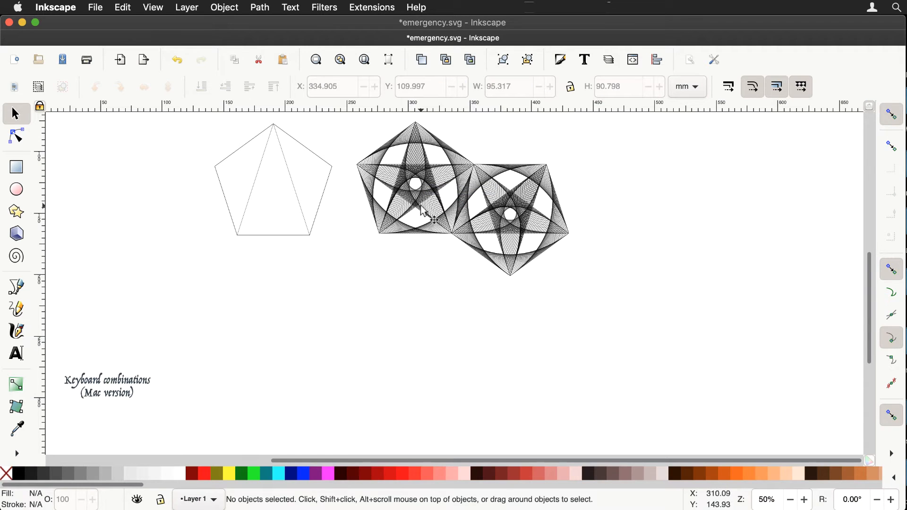
# Duplicate the downward-pointing star pentagon, rotate the copy upright, and snap it against the downward pentagon's lower-left edge
pyautogui.click(485, 252)
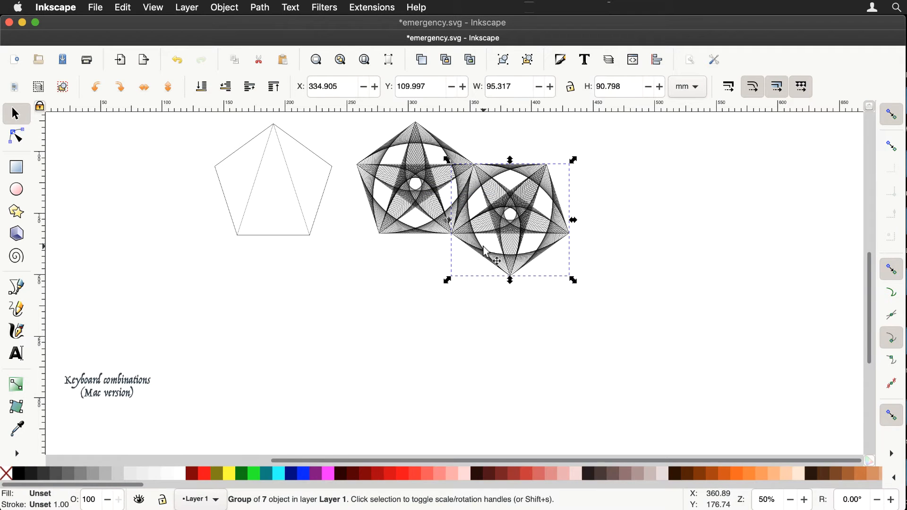
pyautogui.press('super+d')
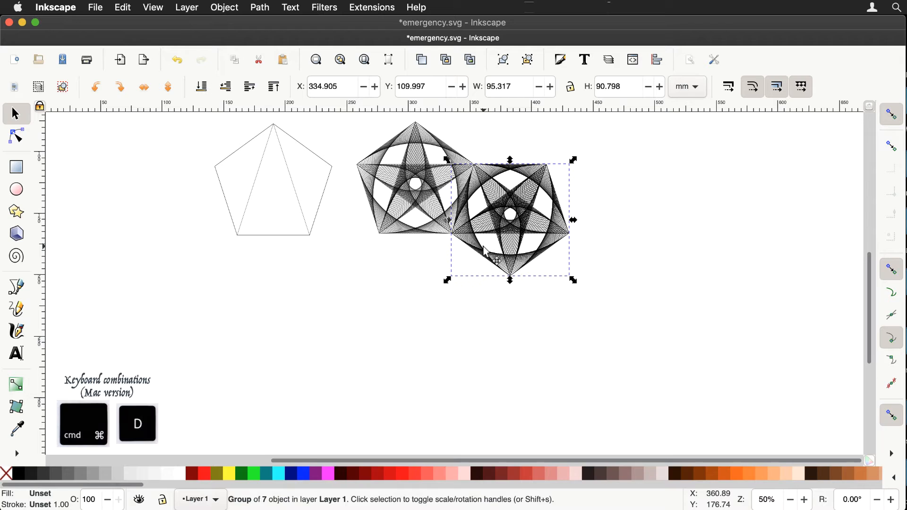
pyautogui.click(544, 231)
pyautogui.press('ctrl')
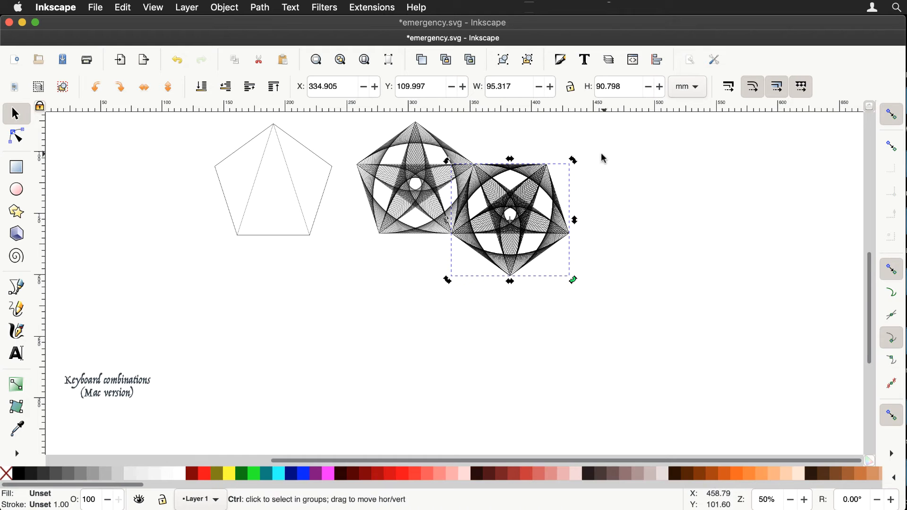
pyautogui.moveTo(573, 161); pyautogui.dragTo(501, 291)
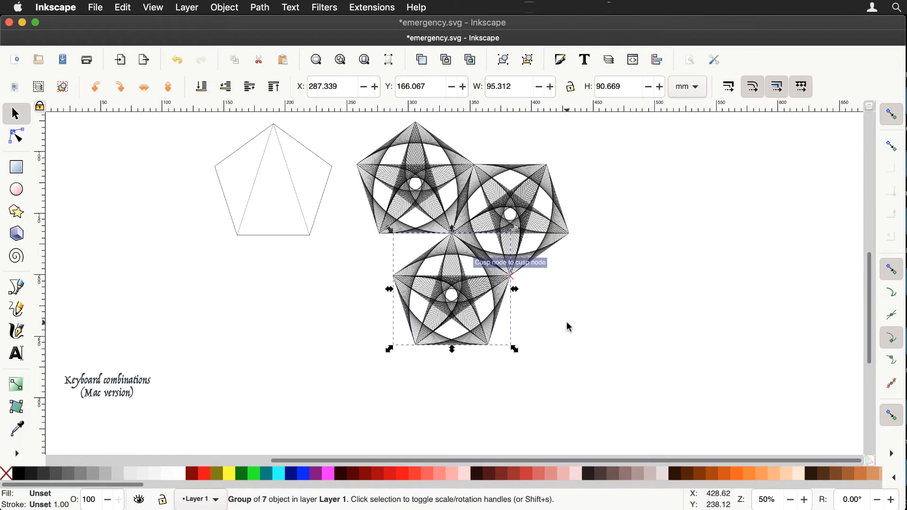
# Duplicate the lower upright star pentagon twice, snapping the copies against the central pentagon's lower-right and upper-right edges
pyautogui.press('super+d')
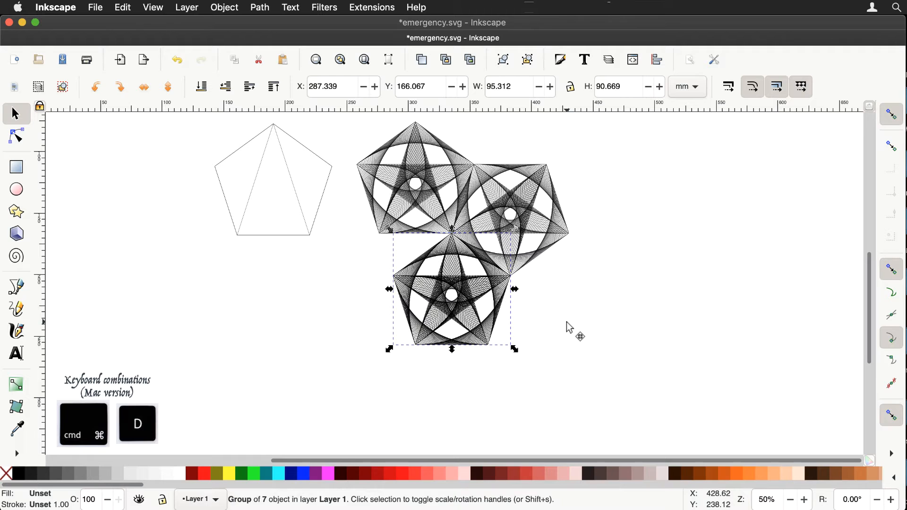
pyautogui.moveTo(505, 291); pyautogui.dragTo(619, 296)
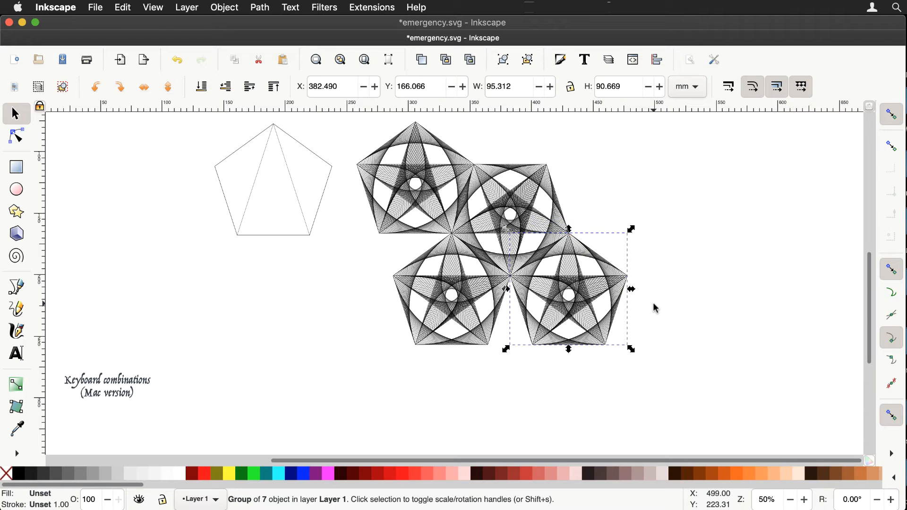
pyautogui.press('super+d')
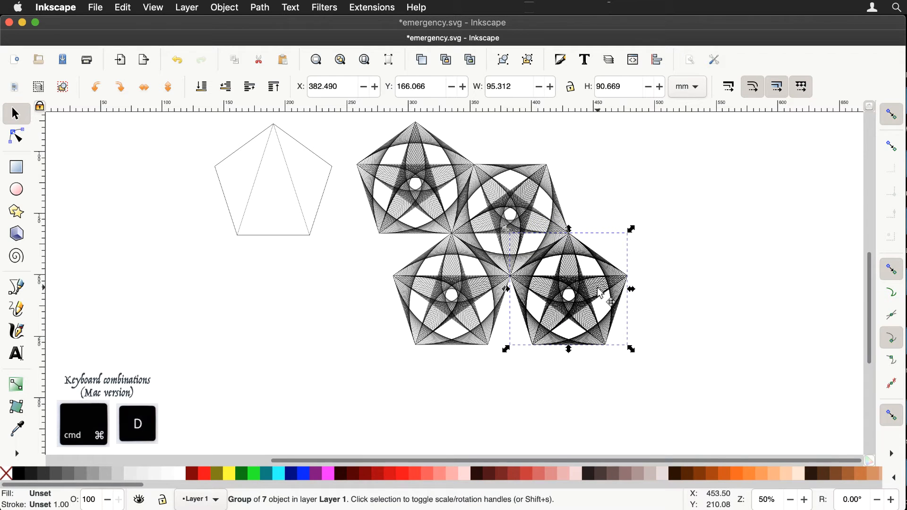
pyautogui.moveTo(598, 291); pyautogui.dragTo(636, 172)
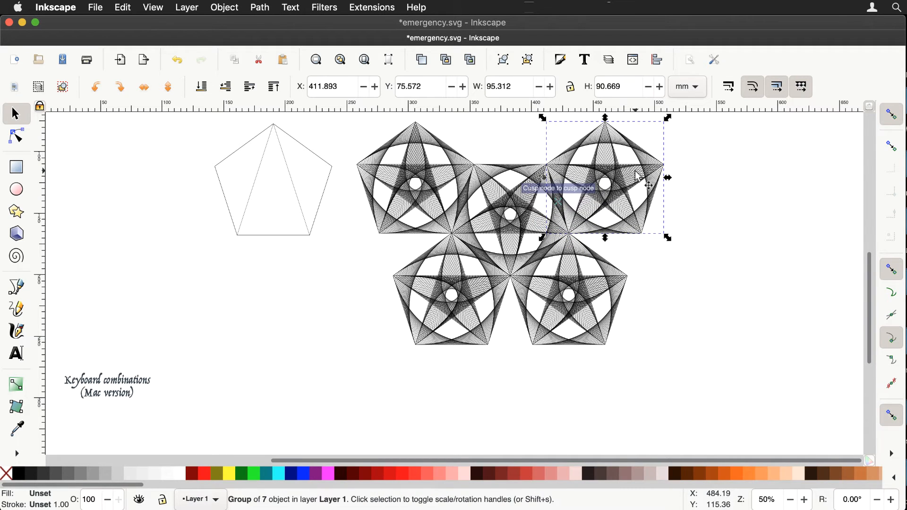
# Duplicate the central star pentagon, flip the copy vertically, and snap it onto the central pentagon's top edge
pyautogui.click(508, 231)
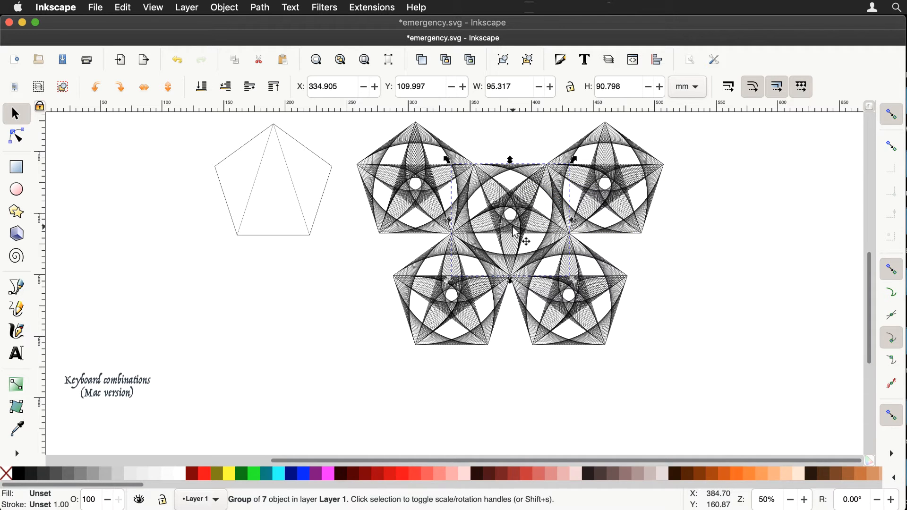
pyautogui.press('super+d')
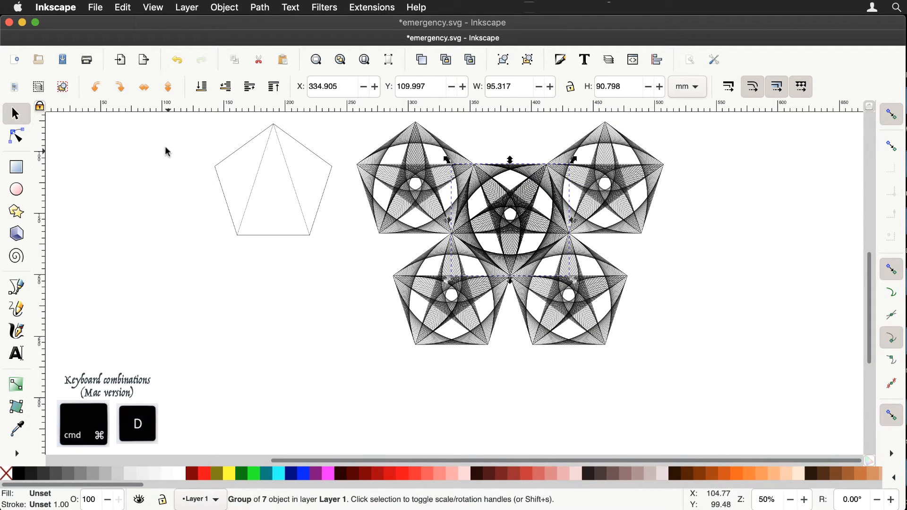
pyautogui.click(169, 88)
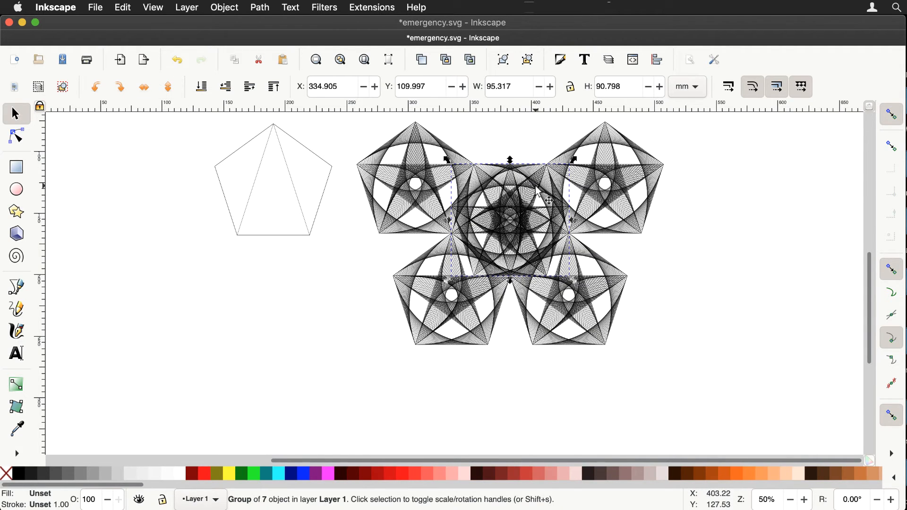
pyautogui.scroll(5, 536, 186)
pyautogui.hscroll(-1, 535, 187)
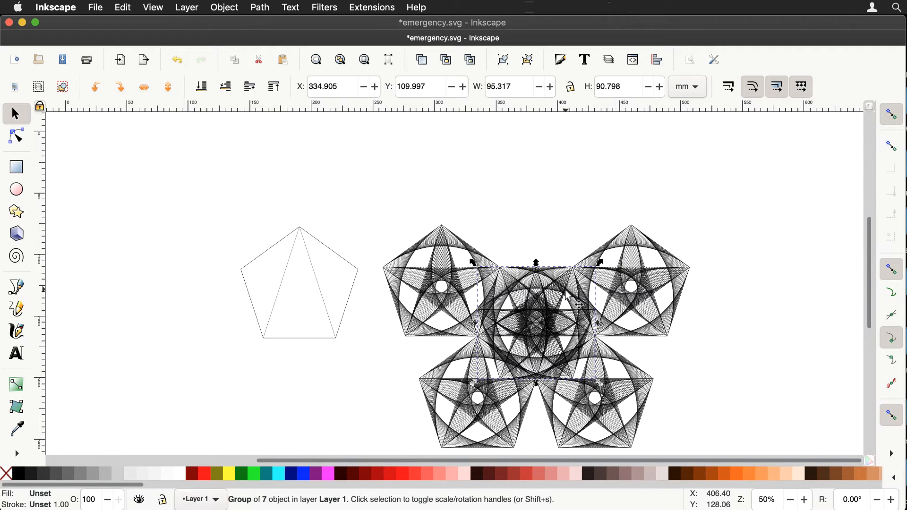
pyautogui.moveTo(564, 289); pyautogui.dragTo(571, 177)
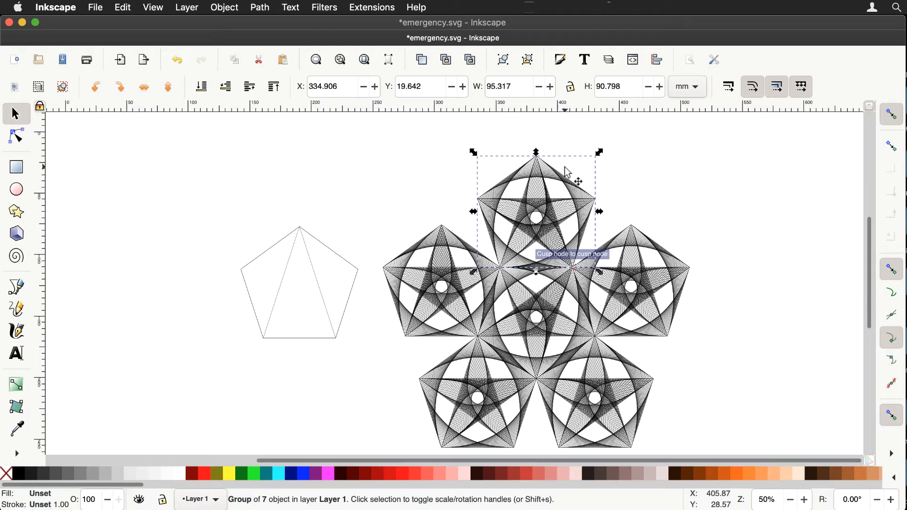
pyautogui.click(689, 201)
# Draw a straight Pen line along the upper-right pentagon's bottom edge, snapping from its lower-left to its lower-right corner
pyautogui.scroll(-3, 690, 202)
pyautogui.hscroll(2, 690, 202)
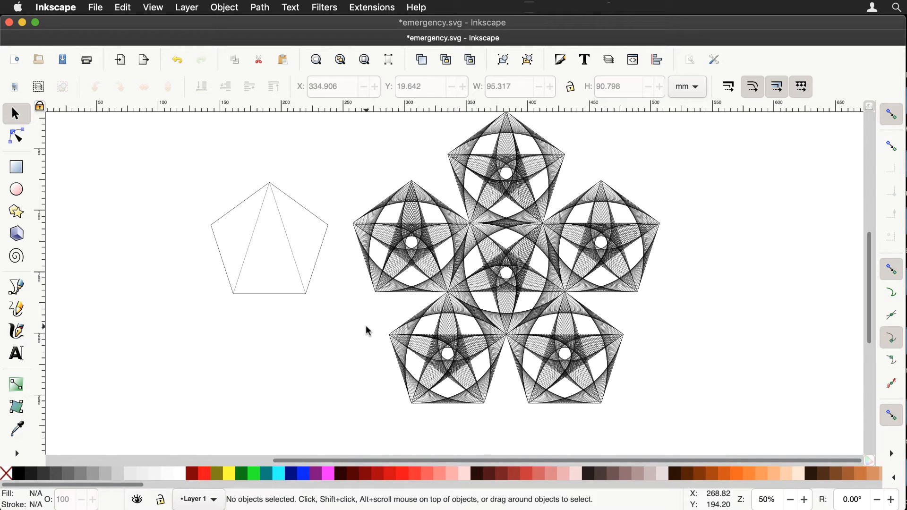
pyautogui.scroll(-2, 368, 331)
pyautogui.hscroll(6, 368, 331)
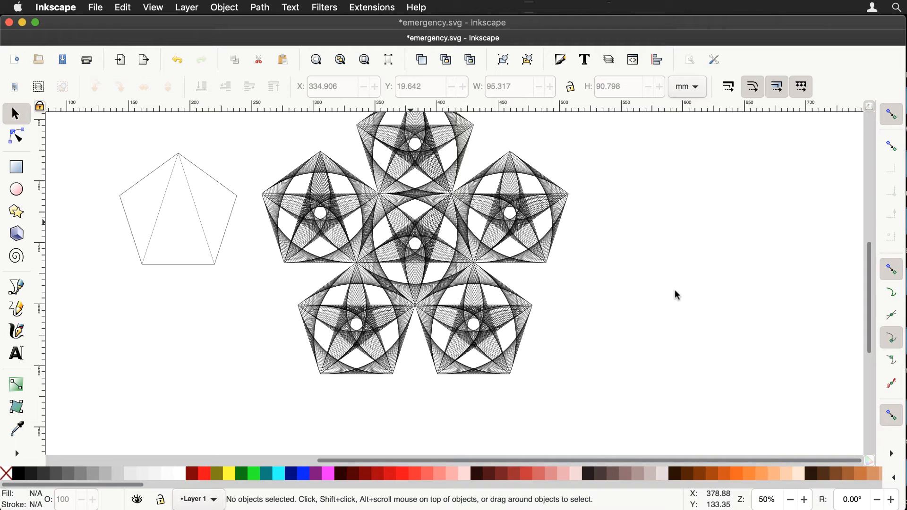
pyautogui.press('+')
pyautogui.press('+')
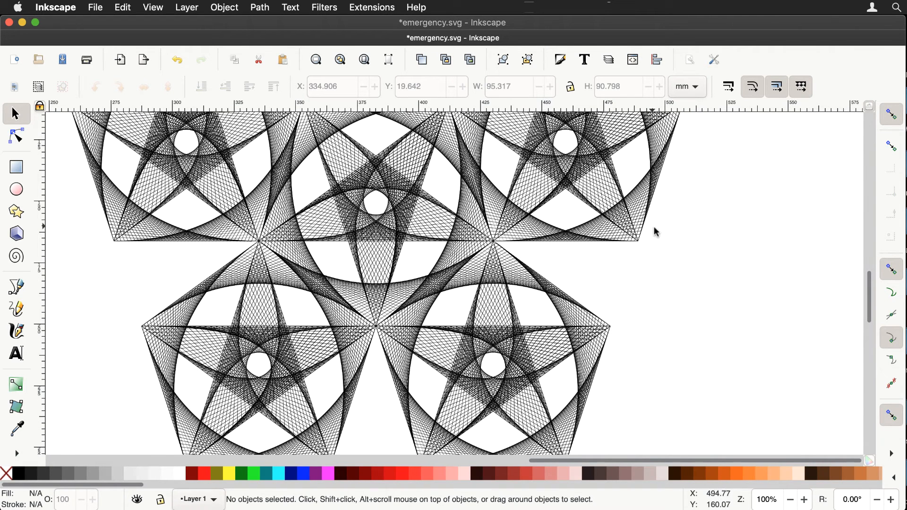
pyautogui.click(17, 286)
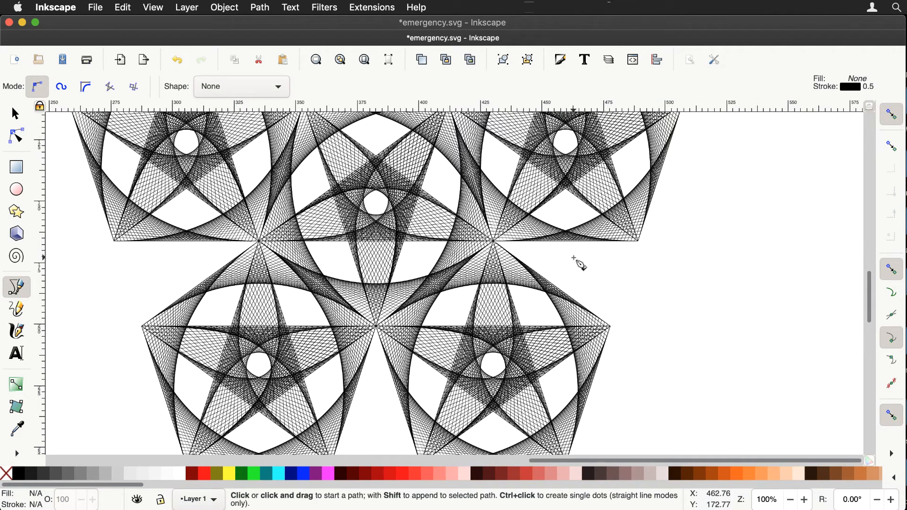
pyautogui.press('=')
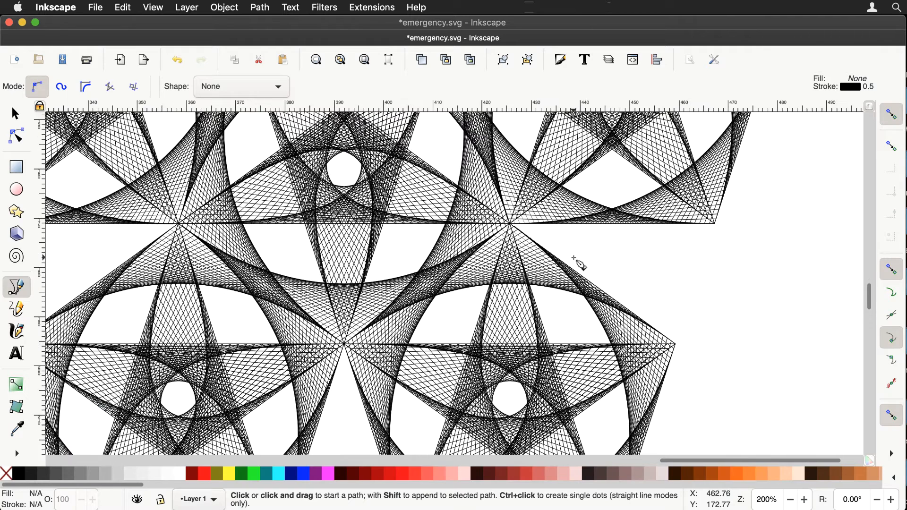
pyautogui.press('=')
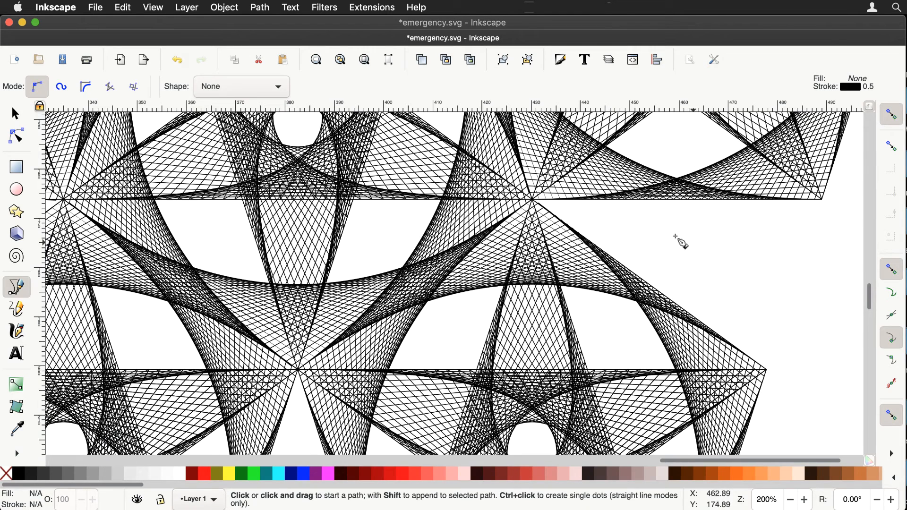
pyautogui.click(533, 200)
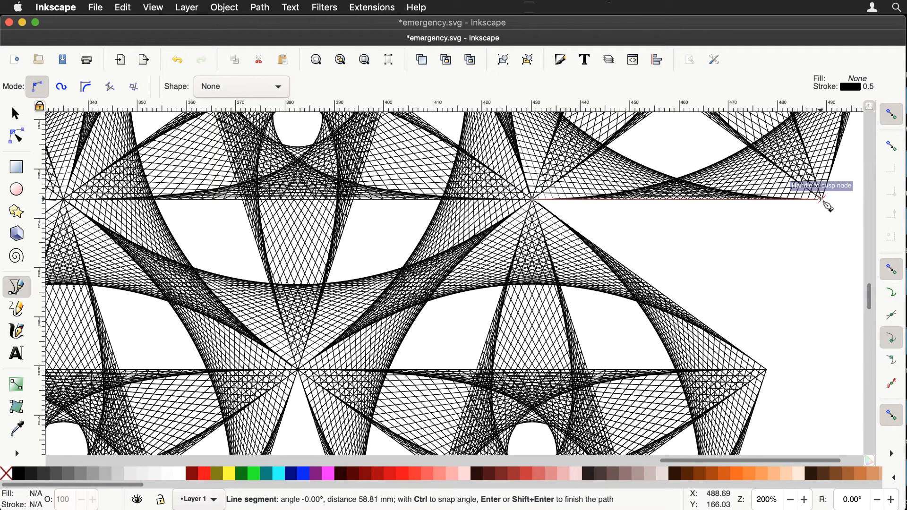
pyautogui.click(820, 200)
pyautogui.press('space')
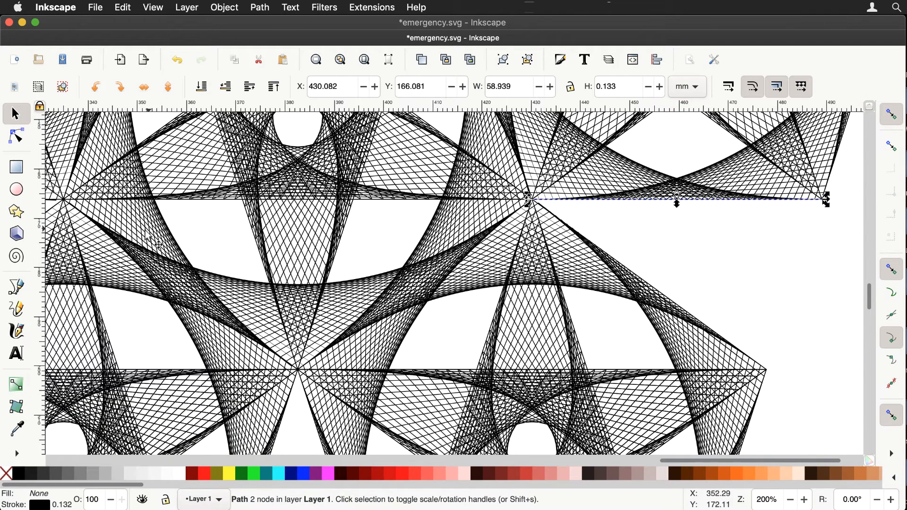
pyautogui.click(698, 269)
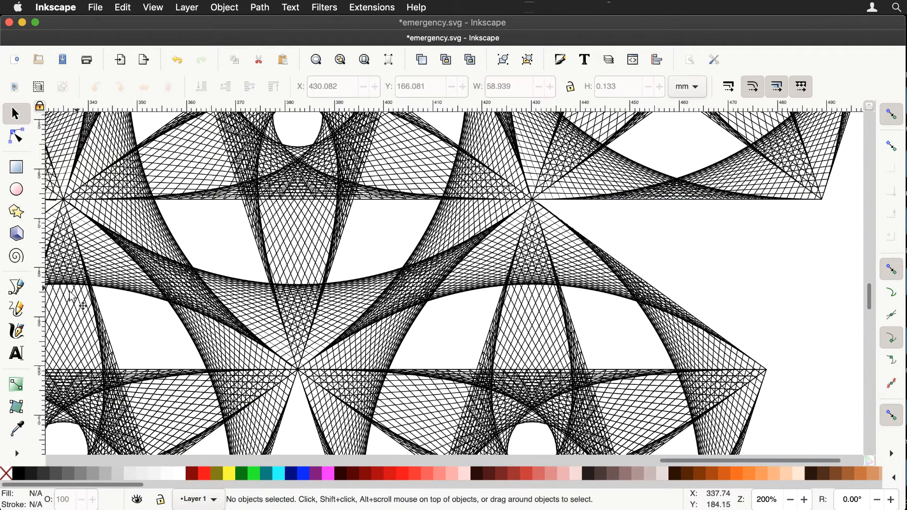
# Draw a separate straight line from the upper-right pentagon's lower-right corner to the lower-right pentagon's right corner
pyautogui.click(16, 287)
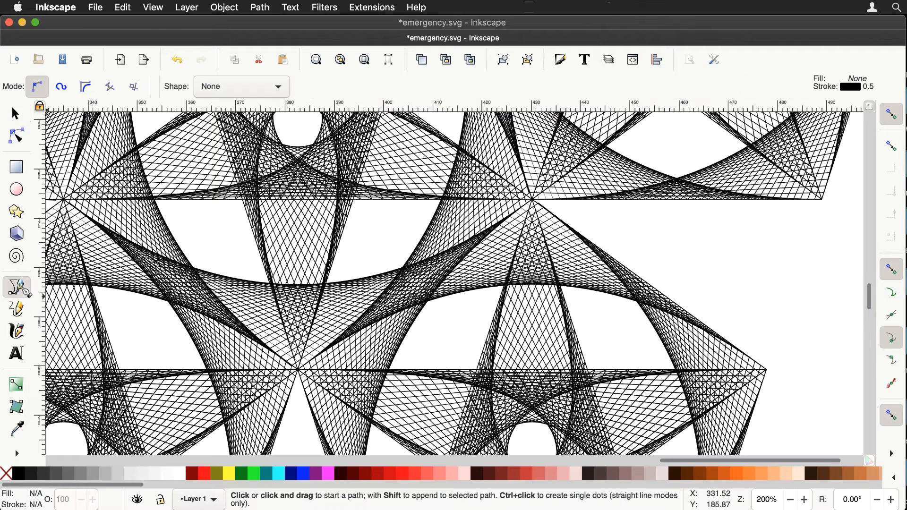
pyautogui.click(821, 199)
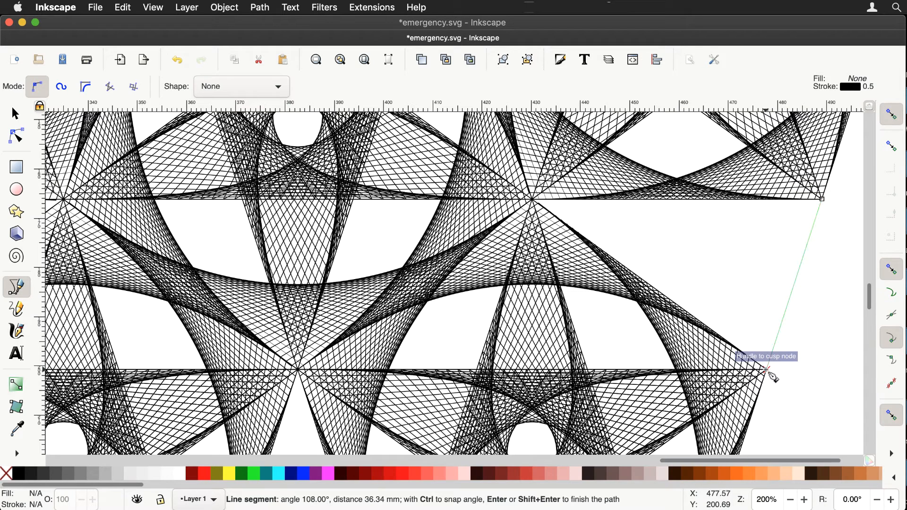
pyautogui.press('Return')
pyautogui.press('s')
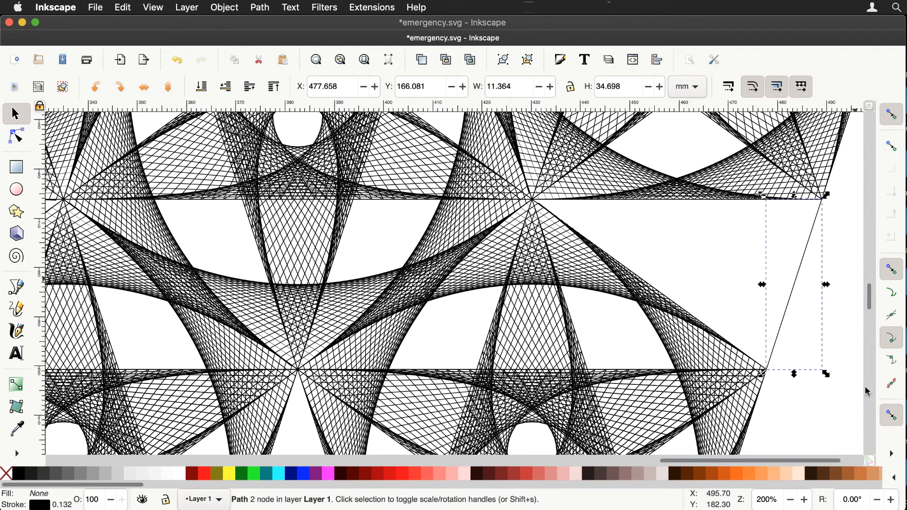
pyautogui.click(825, 431)
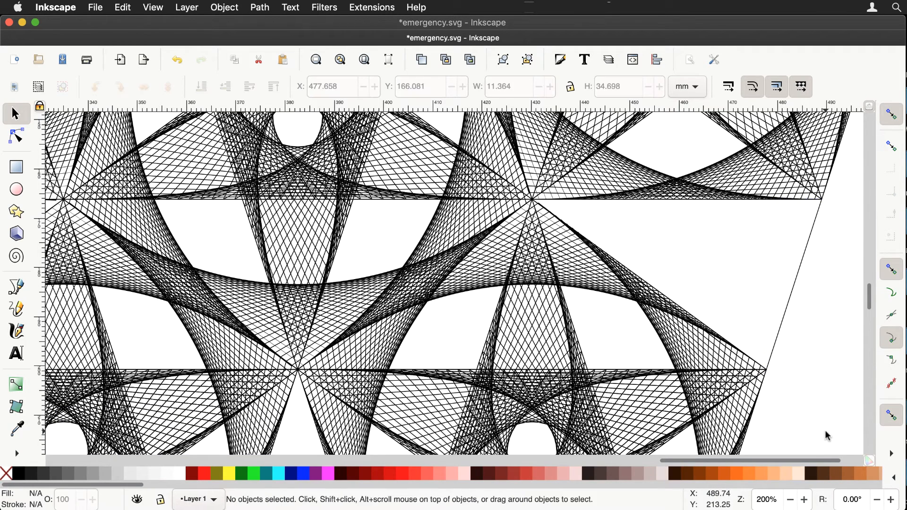
# Close the triangular gap with a third line from the lower-right pentagon's right corner to its top corner, then deselect it
pyautogui.click(14, 283)
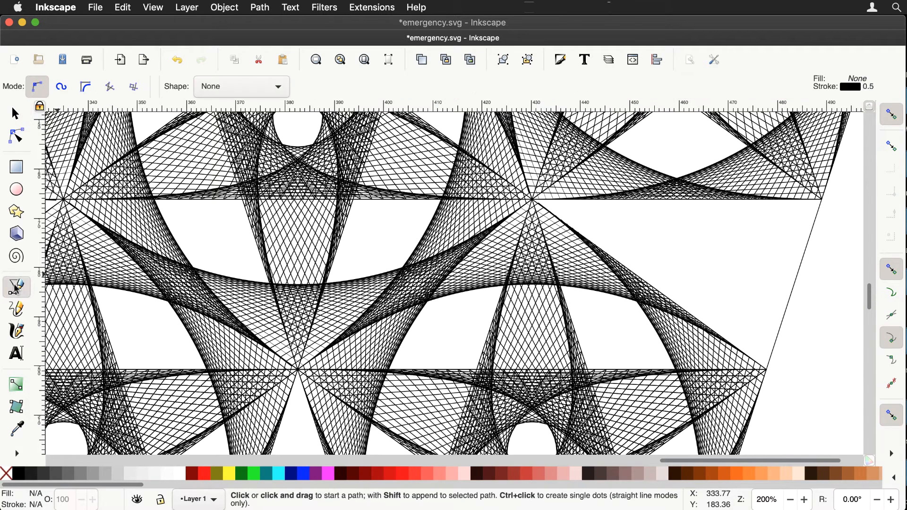
pyautogui.click(767, 371)
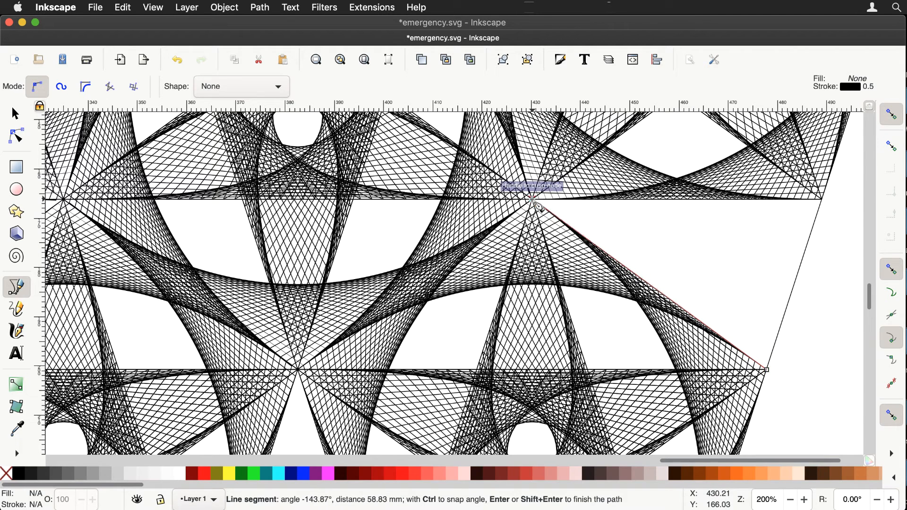
pyautogui.click(536, 204)
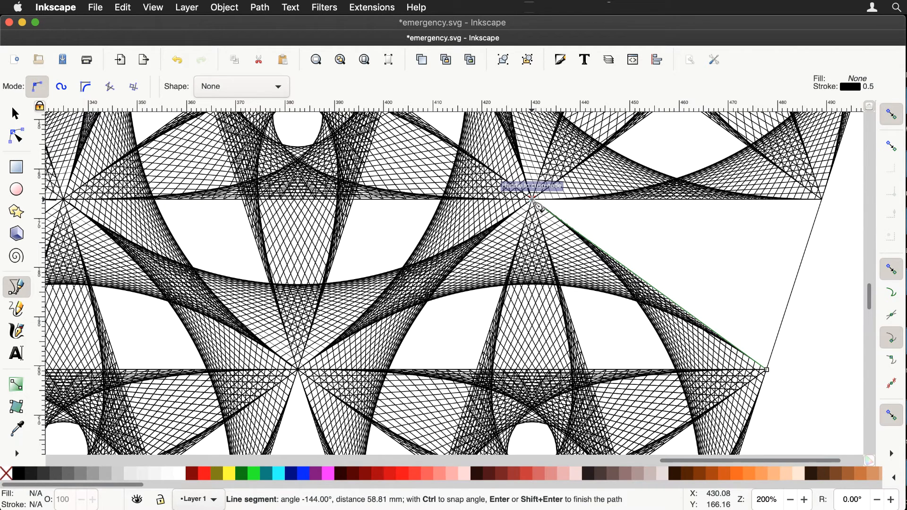
pyautogui.press('space')
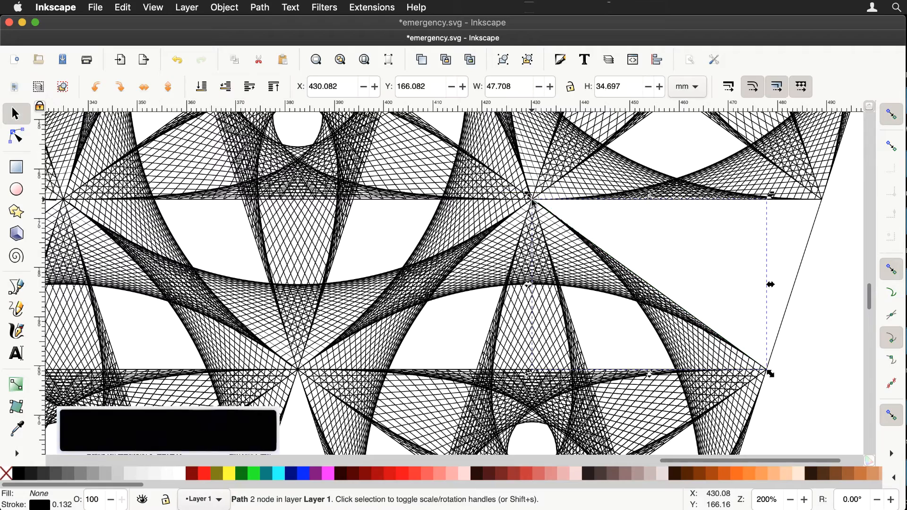
pyautogui.press('Escape')
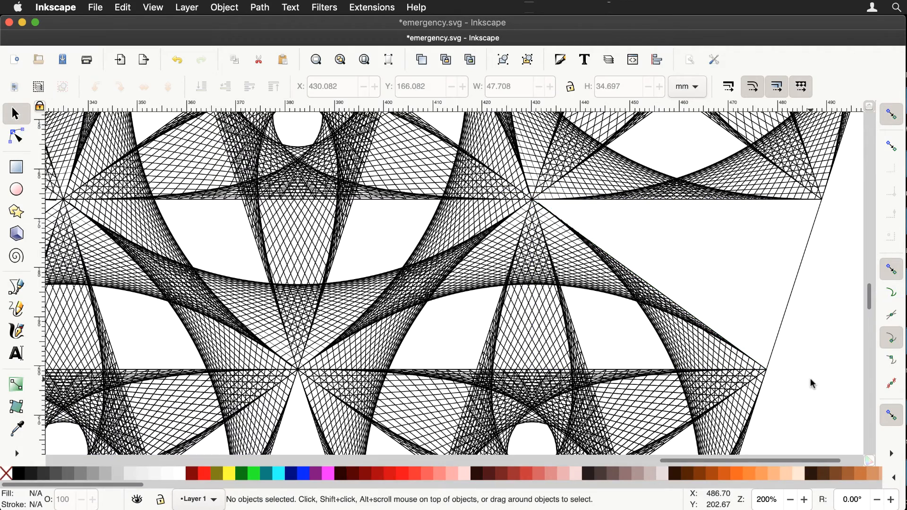
pyautogui.hscroll(8, 812, 384)
pyautogui.hscroll(10, 812, 384)
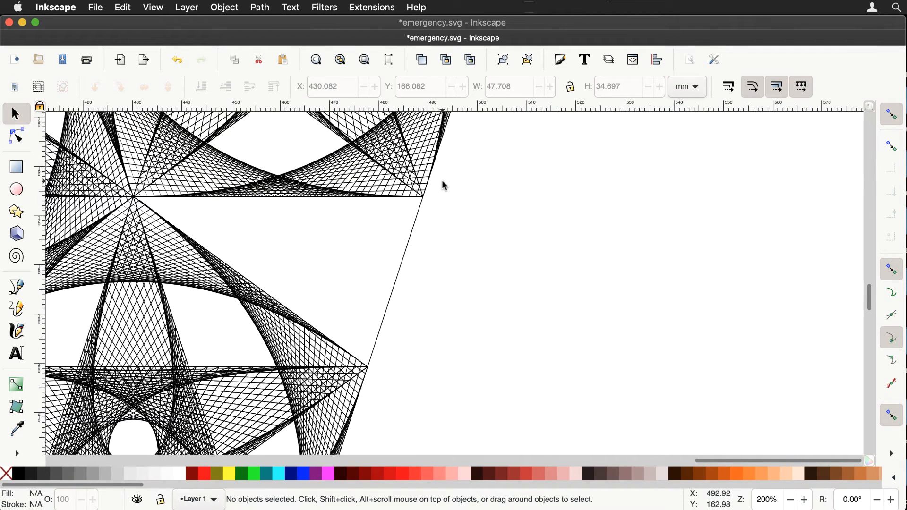
# Select the three lines outlining the triangular gap and move them together onto the empty canvas beside the rosette, then deselect them
pyautogui.moveTo(443, 179); pyautogui.dragTo(347, 163)
pyautogui.moveTo(448, 185); pyautogui.dragTo(134, 389)
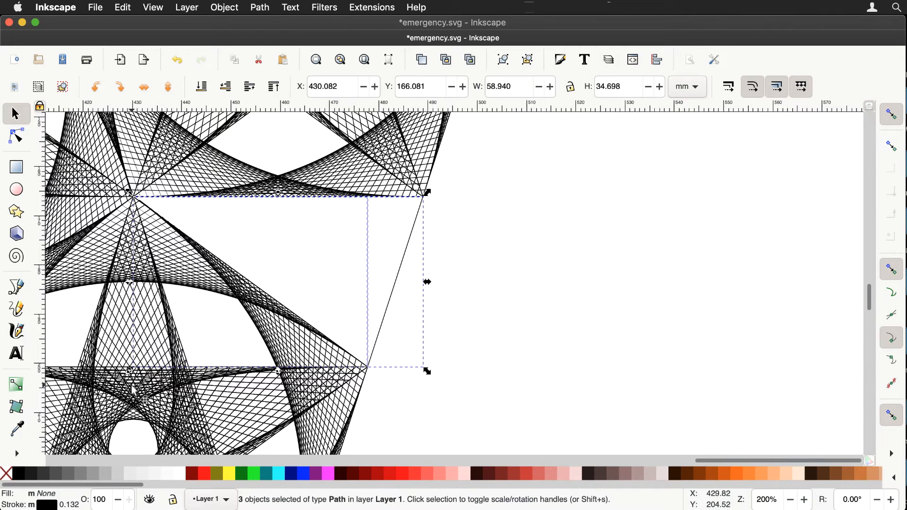
pyautogui.hotkey('shift', 'Down')
pyautogui.hotkey('shift', 'Down')
pyautogui.hotkey('shift', 'Down')
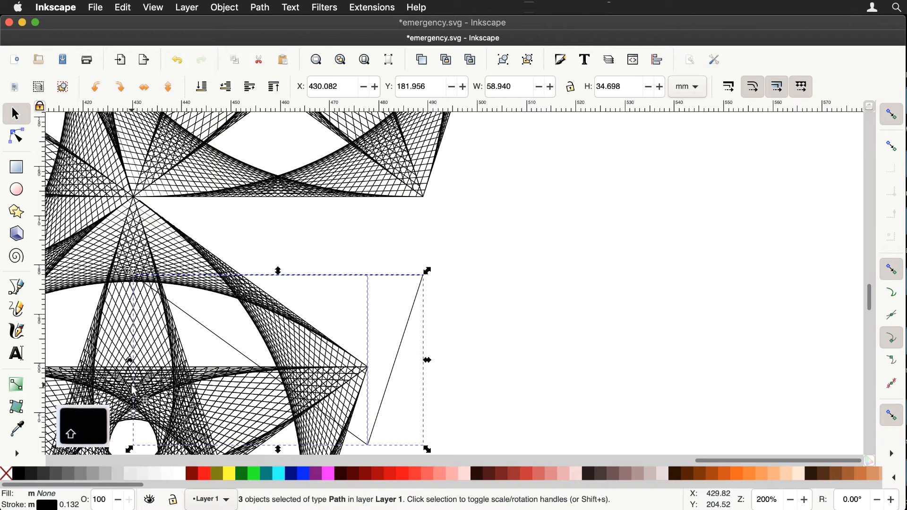
pyautogui.hotkey('shift', 'Right')
pyautogui.hotkey('shift', 'Right')
pyautogui.hotkey('shift', 'Right')
pyautogui.hotkey('shift', 'Right')
pyautogui.hotkey('shift', 'Right')
pyautogui.hotkey('shift', 'Right')
pyautogui.hotkey('shift', 'Right')
pyautogui.hotkey('shift', 'Right')
pyautogui.hotkey('shift', 'Right')
pyautogui.hotkey('shift', 'Right')
pyautogui.hotkey('shift', 'Right')
pyautogui.hotkey('shift', 'Right')
pyautogui.hotkey('shift', 'Up')
pyautogui.hotkey('shift', 'Up')
pyautogui.hotkey('shift', 'Up')
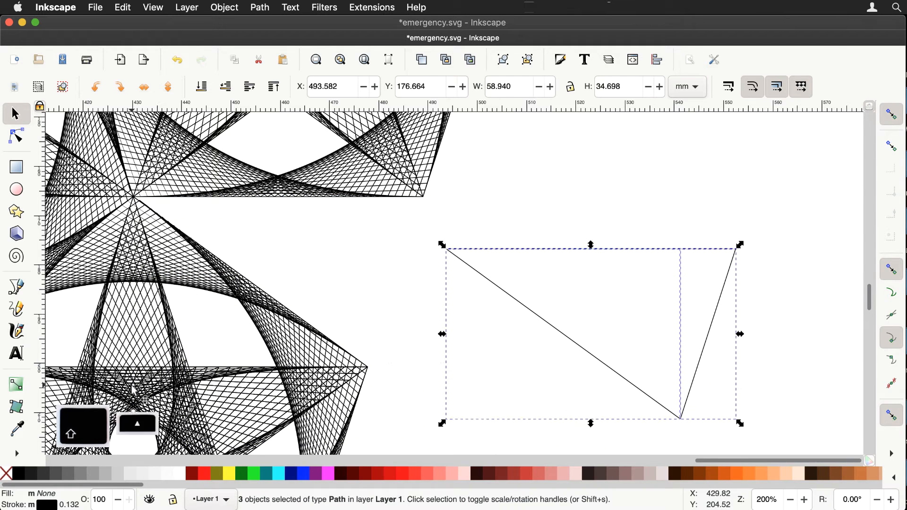
pyautogui.hotkey('shift', 'Right')
pyautogui.hotkey('shift', 'Down')
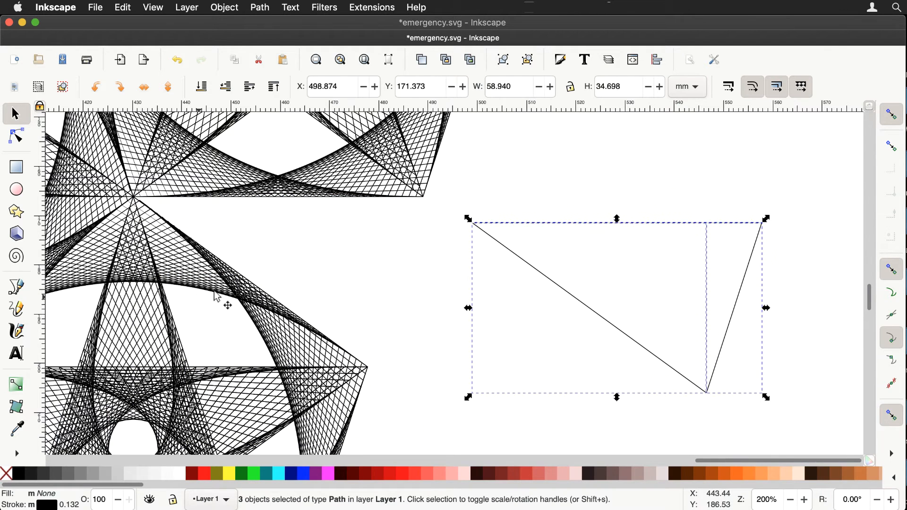
pyautogui.click(724, 167)
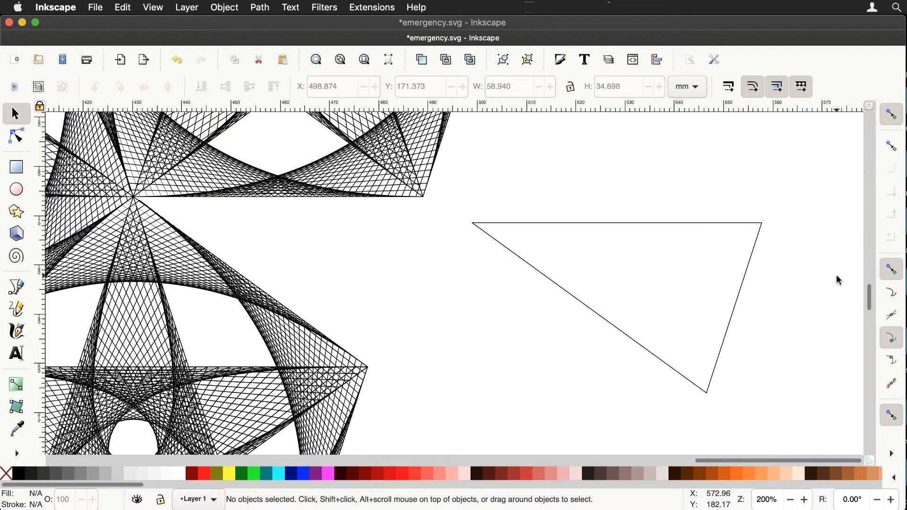
# Interpolate between the triangle's top and right lines with exponent 0.0, 40 steps, method 2 and duplicated endpaths
pyautogui.click(673, 223)
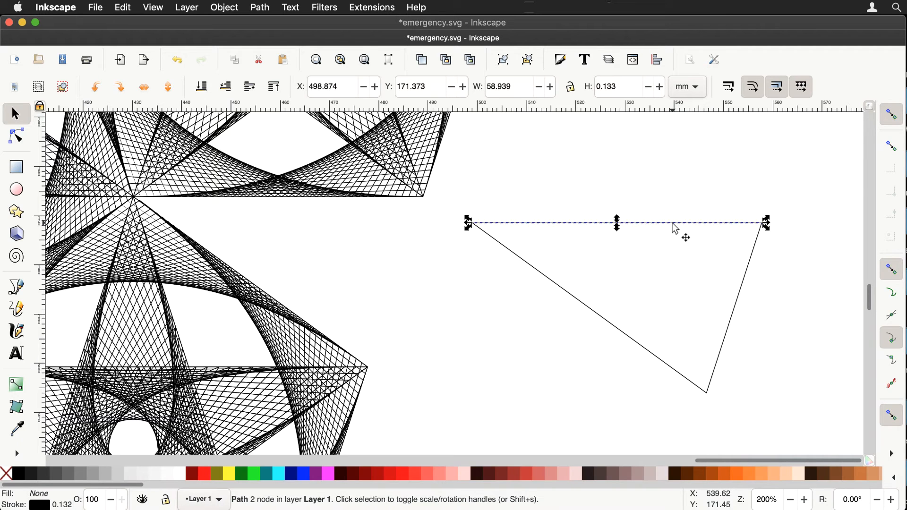
pyautogui.press('shift')
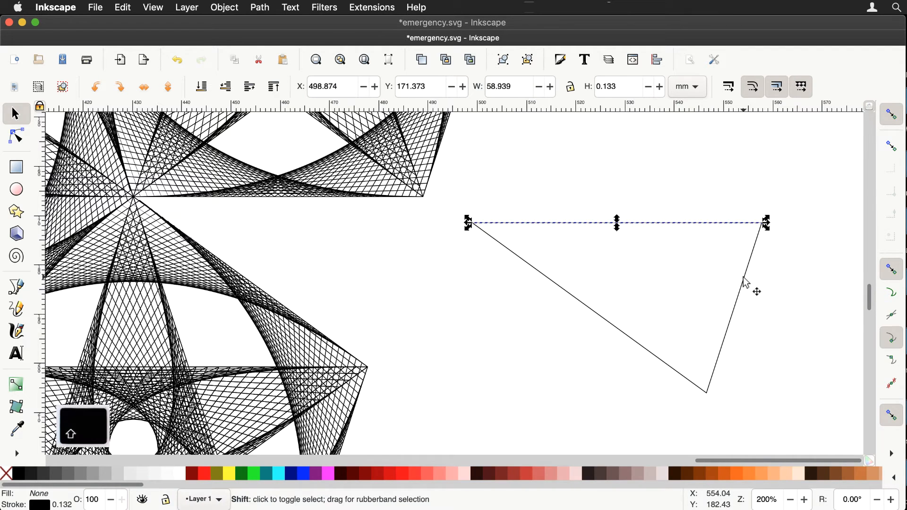
pyautogui.keyDown('shift'); pyautogui.click(745, 282); pyautogui.keyUp('shift')
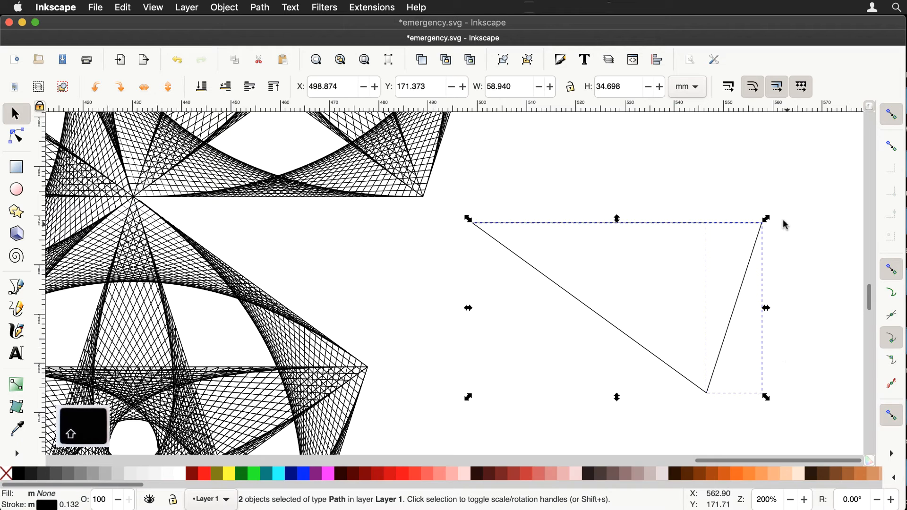
pyautogui.click(366, 8)
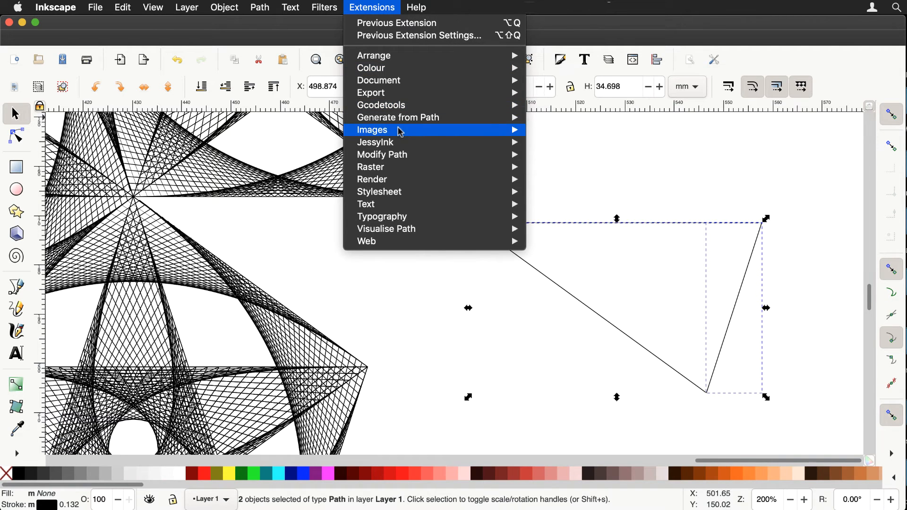
pyautogui.moveTo(399, 117)
pyautogui.click(569, 146)
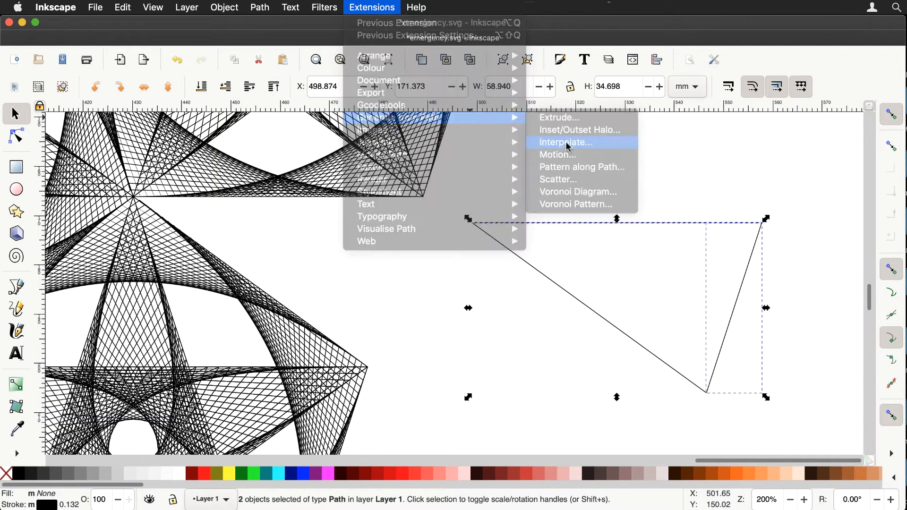
pyautogui.click(500, 362)
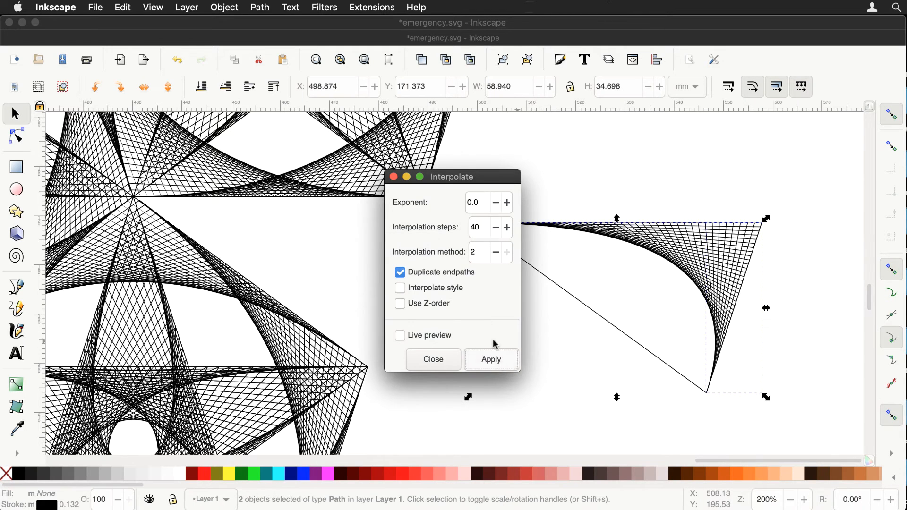
pyautogui.moveTo(451, 179); pyautogui.dragTo(356, 172)
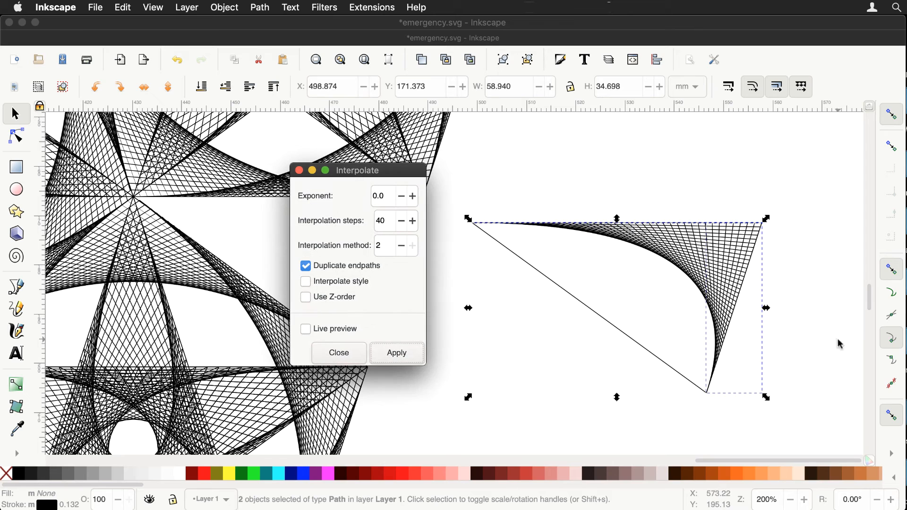
pyautogui.click(806, 299)
pyautogui.click(806, 298)
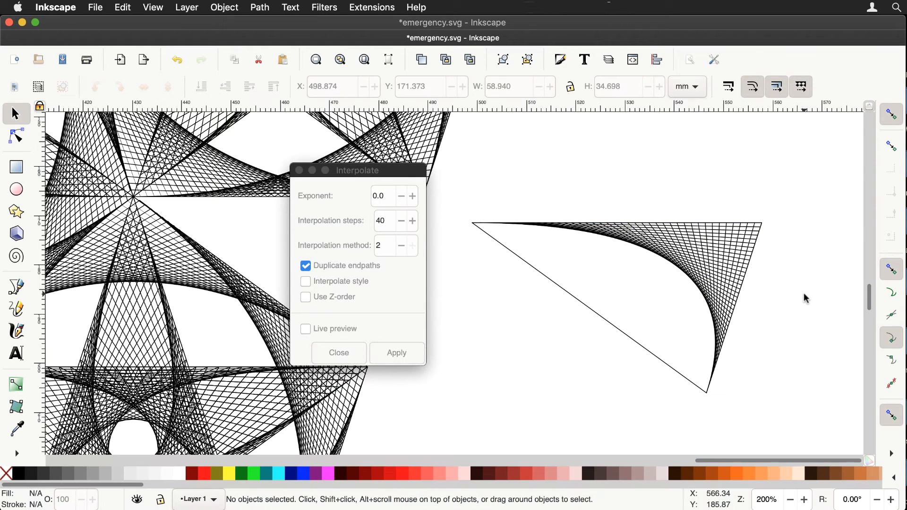
# Move the new string-art fill group up and to the right, clear of the triangle's outline, and deselect it
pyautogui.click(745, 284)
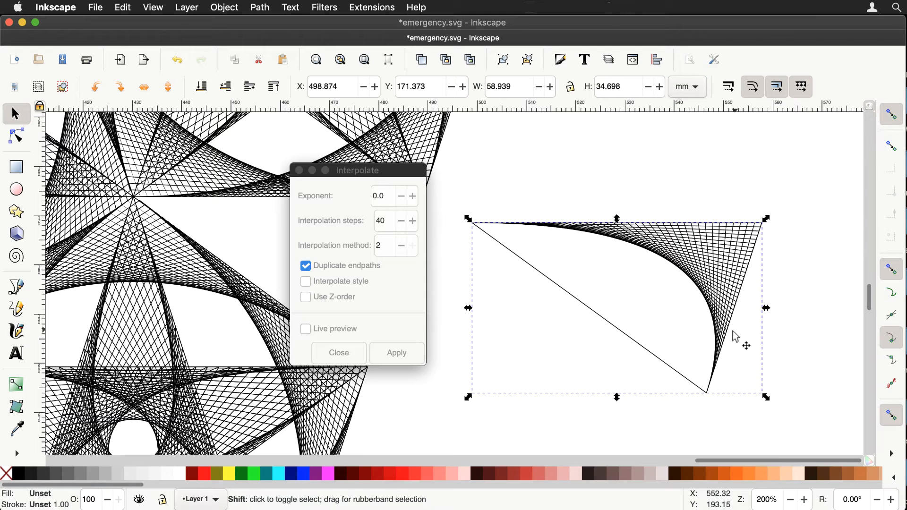
pyautogui.click(735, 168)
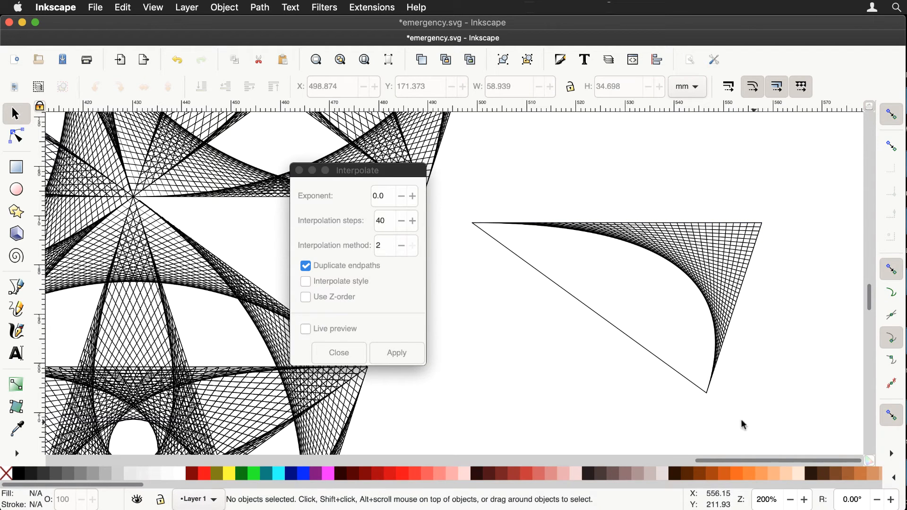
pyautogui.click(712, 387)
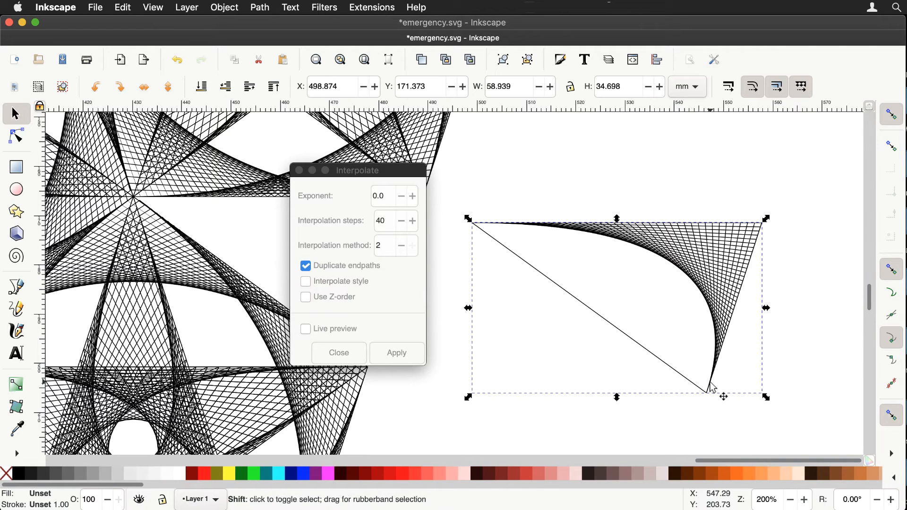
pyautogui.hotkey('shift', 'Up')
pyautogui.hotkey('shift', 'Up')
pyautogui.hotkey('shift', 'Up')
pyautogui.hotkey('shift', 'Up')
pyautogui.hotkey('shift', 'Up')
pyautogui.hotkey('shift', 'Up')
pyautogui.hotkey('shift', 'Up')
pyautogui.hotkey('shift', 'Up')
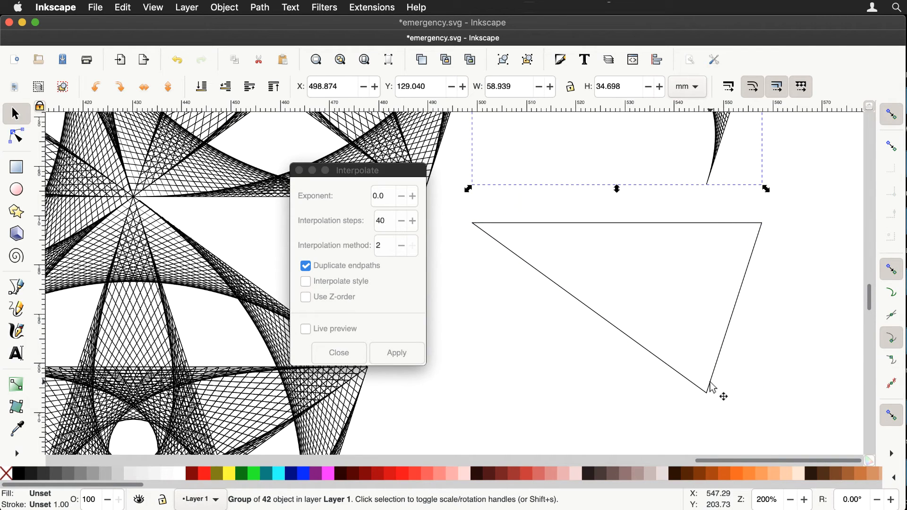
pyautogui.hotkey('shift', 'Right')
pyautogui.hotkey('shift', 'Right')
pyautogui.hotkey('shift', 'Right')
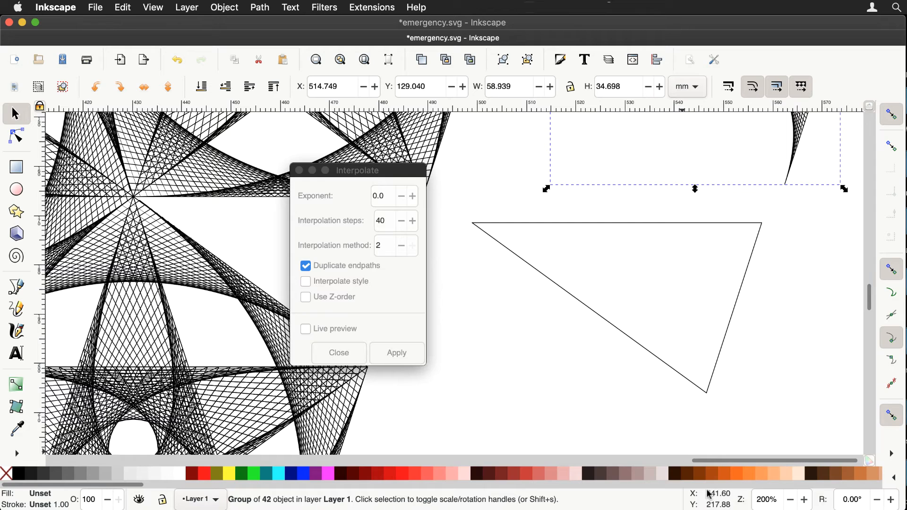
pyautogui.click(756, 325)
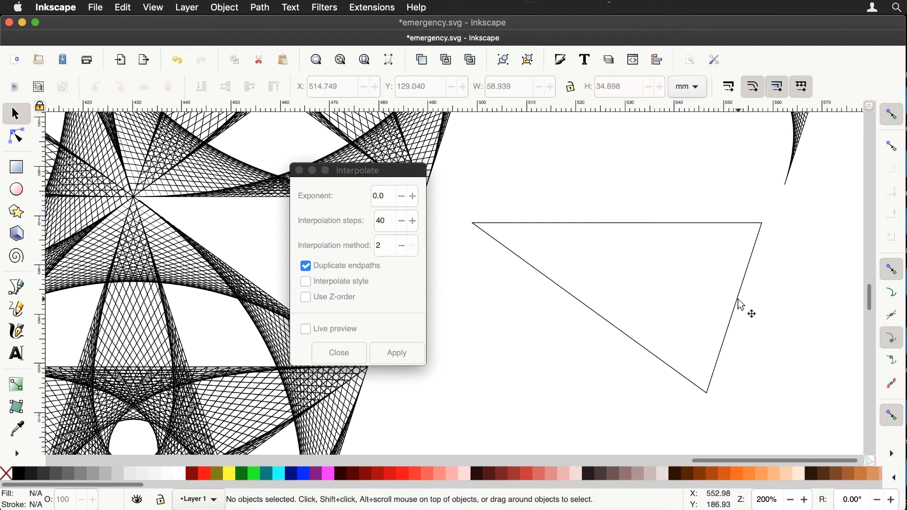
# Interpolate between the triangle's right line and its long diagonal line using the same 40-step settings, then close the extension dialog
pyautogui.click(740, 304)
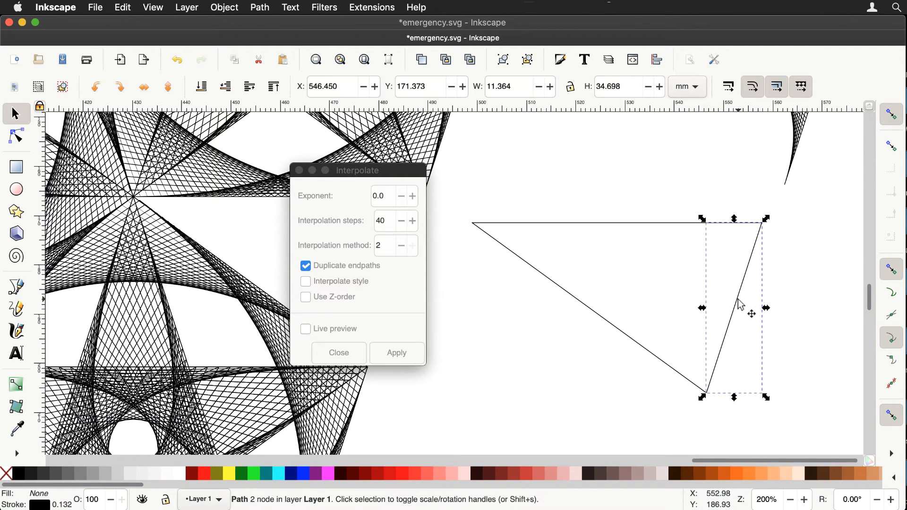
pyautogui.keyDown('shift'); pyautogui.click(605, 323); pyautogui.keyUp('shift')
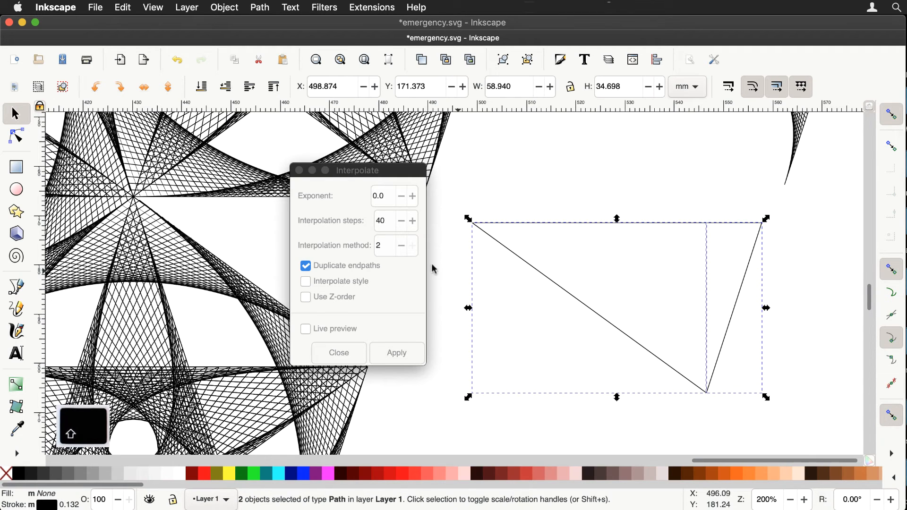
pyautogui.click(399, 353)
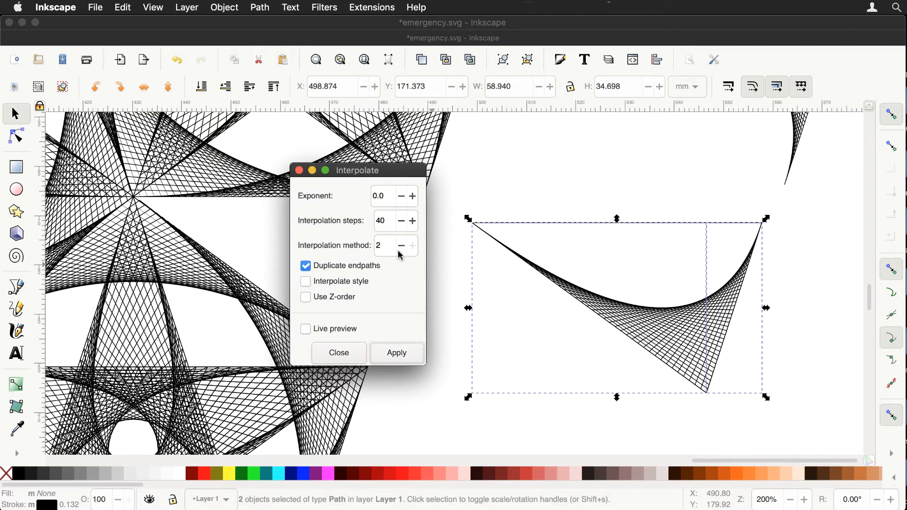
pyautogui.click(298, 171)
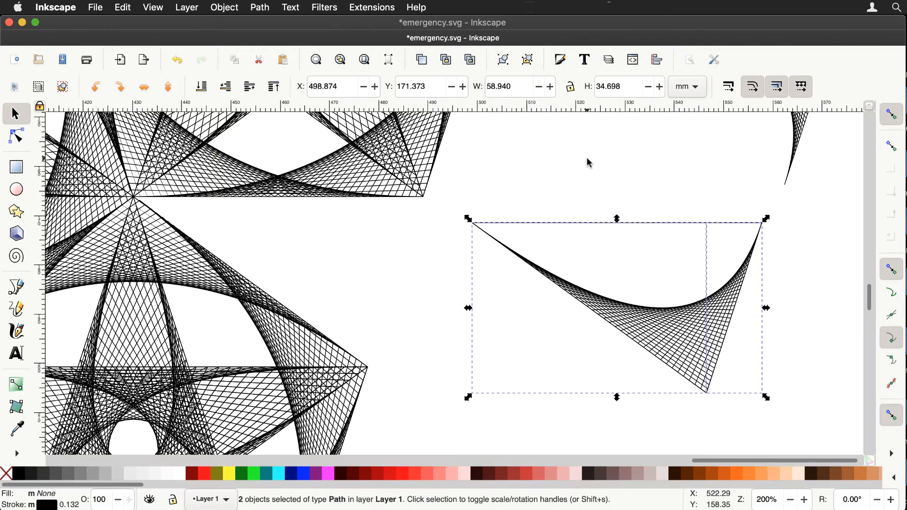
# Move the second string-art fill off the triangle and snap it onto the first fill so their corners coincide
pyautogui.scroll(4, 589, 162)
pyautogui.hscroll(6, 589, 162)
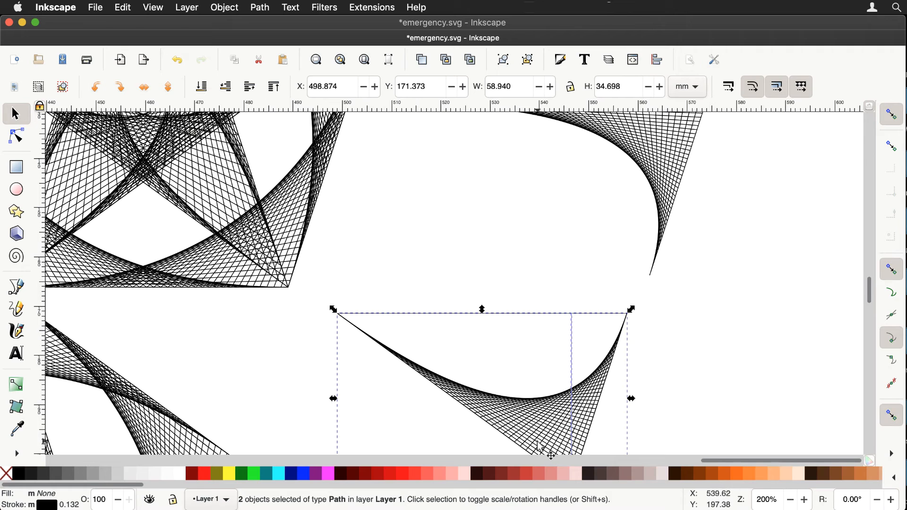
pyautogui.moveTo(541, 437); pyautogui.dragTo(628, 228)
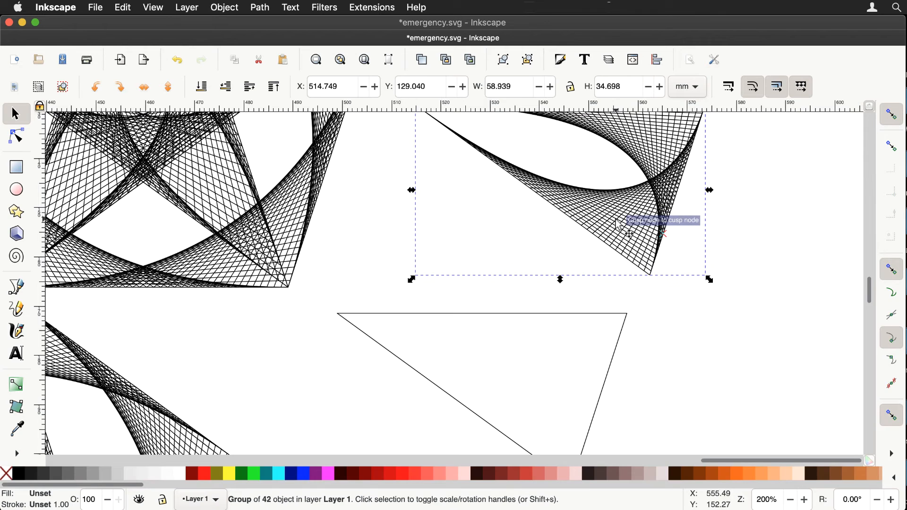
# Select both overlapping string-art fills and group them into one triangular motif
pyautogui.scroll(1, 751, 269)
pyautogui.scroll(3, 751, 269)
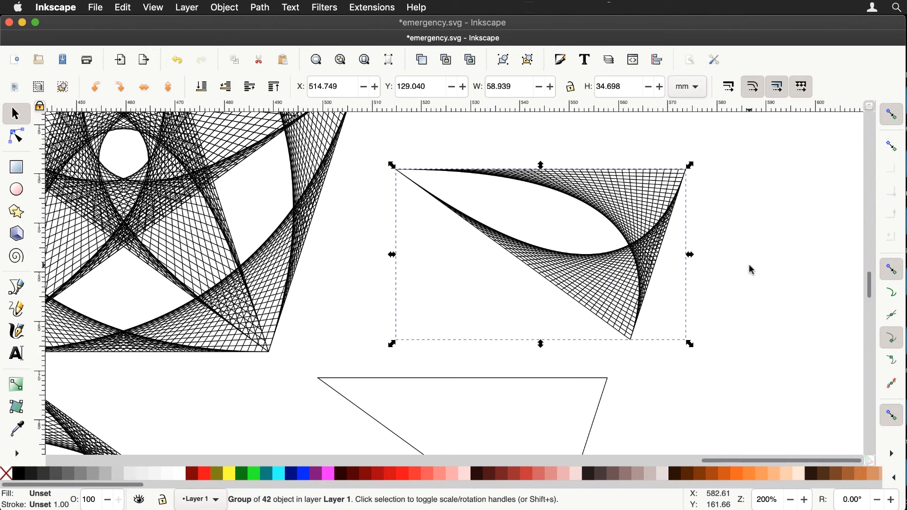
pyautogui.click(749, 264)
pyautogui.moveTo(723, 152); pyautogui.dragTo(369, 353)
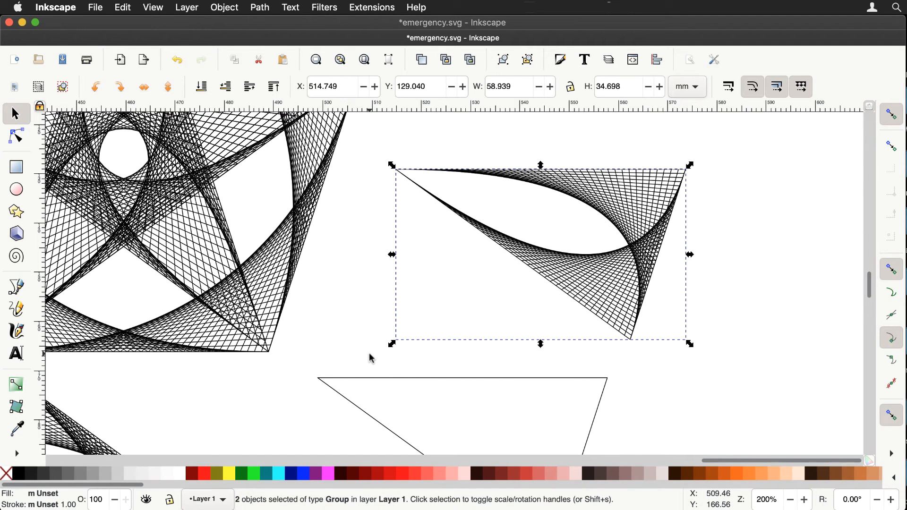
pyautogui.press('super+g')
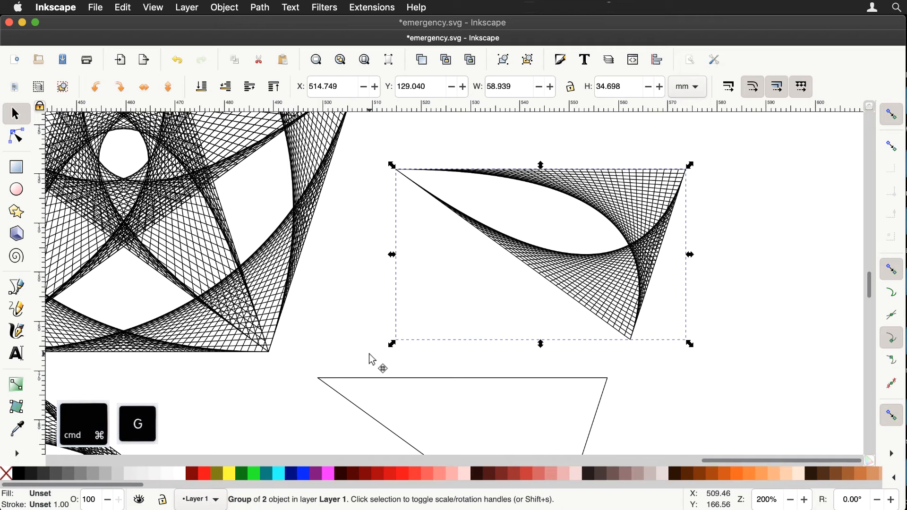
# Duplicate the triangular motif and snap the copy into the gap between the upper-right and lower-right pentagons
pyautogui.press('super+d')
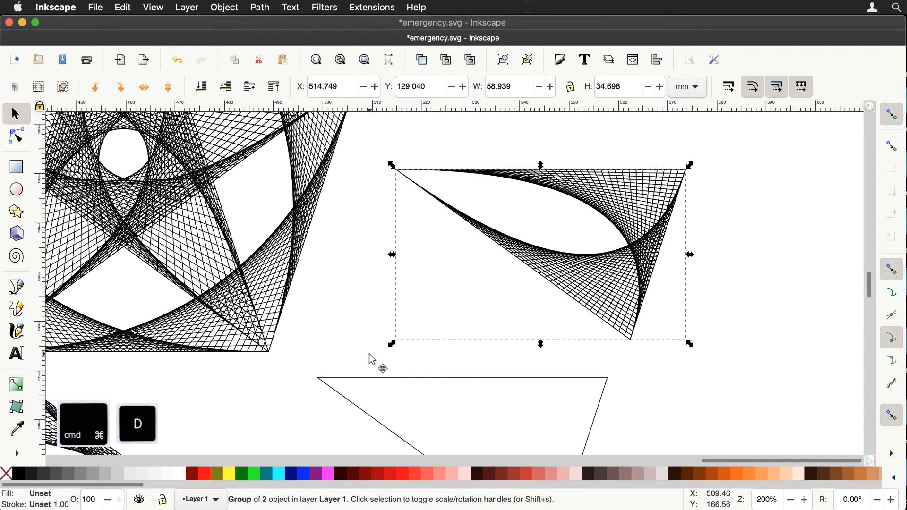
pyautogui.press('-')
pyautogui.press('-')
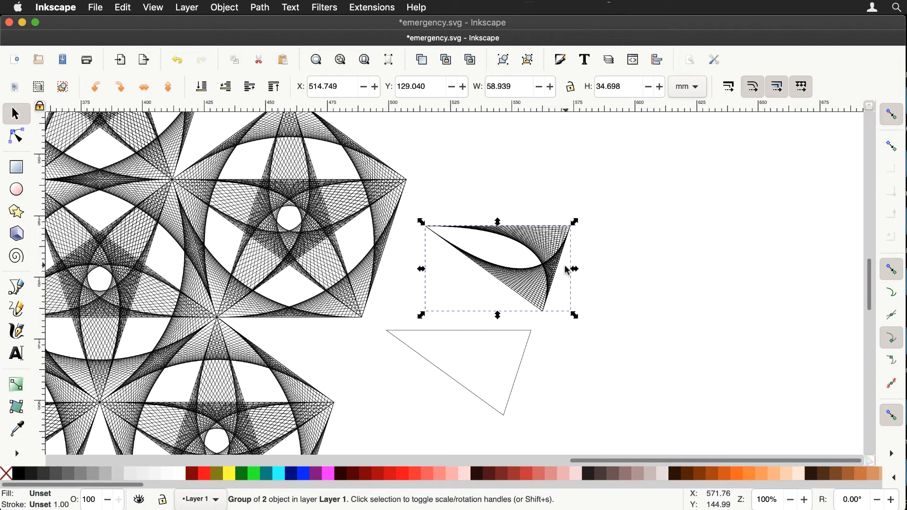
pyautogui.moveTo(538, 289); pyautogui.dragTo(324, 368)
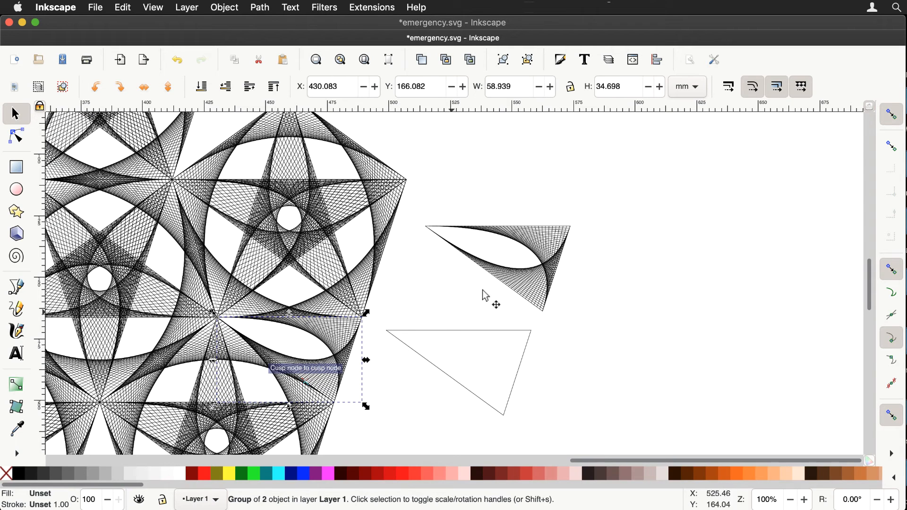
# Duplicate the remaining triangular motif and rotate the copy counterclockwise to match the gap between the top and upper-right pentagons
pyautogui.click(531, 284)
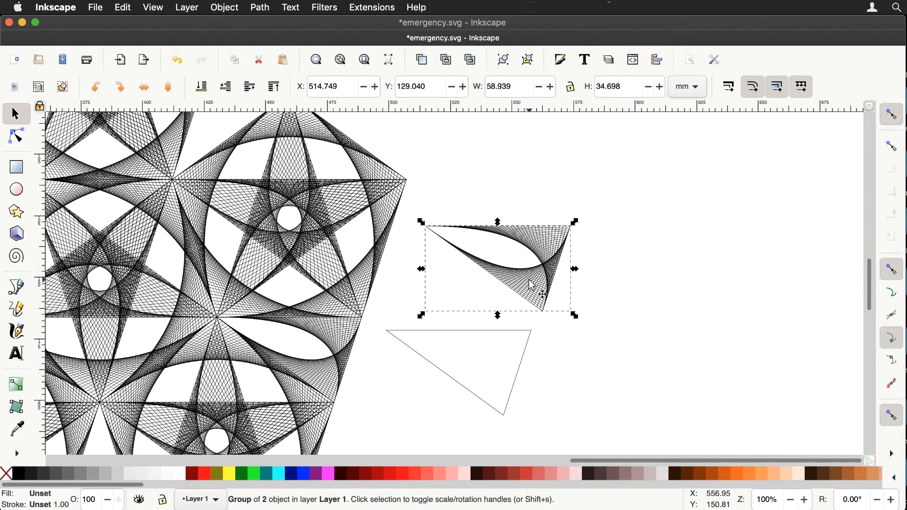
pyautogui.press('super+d')
pyautogui.click(530, 284)
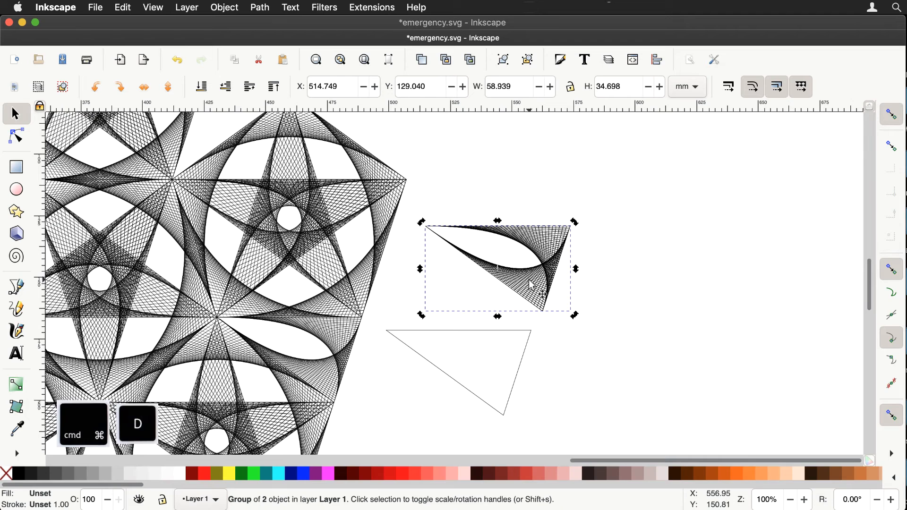
pyautogui.moveTo(574, 222); pyautogui.dragTo(525, 175)
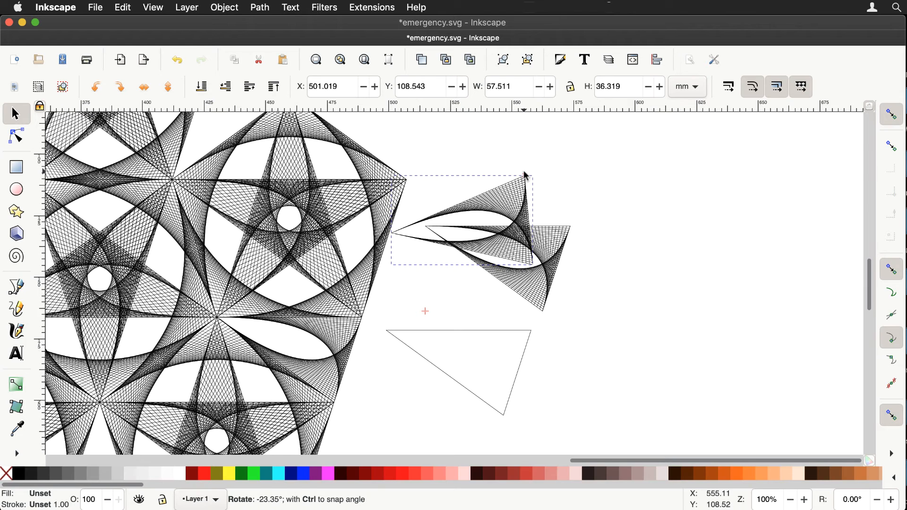
pyautogui.moveTo(525, 176); pyautogui.dragTo(483, 176)
pyautogui.scroll(4, 637, 243)
pyautogui.hscroll(-5, 637, 243)
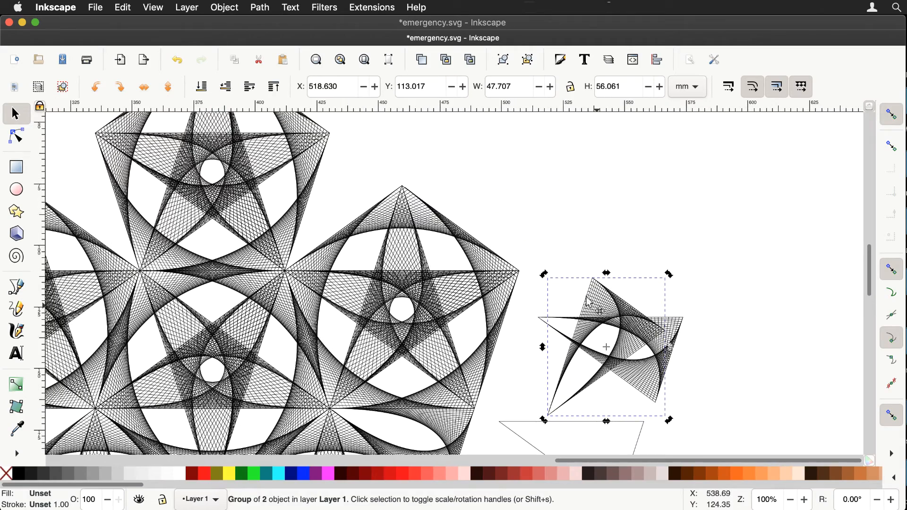
# Snap the rotated triangular motif into the gap between the top and upper-right pentagons
pyautogui.moveTo(586, 297); pyautogui.dragTo(350, 148)
pyautogui.moveTo(342, 154); pyautogui.dragTo(339, 170)
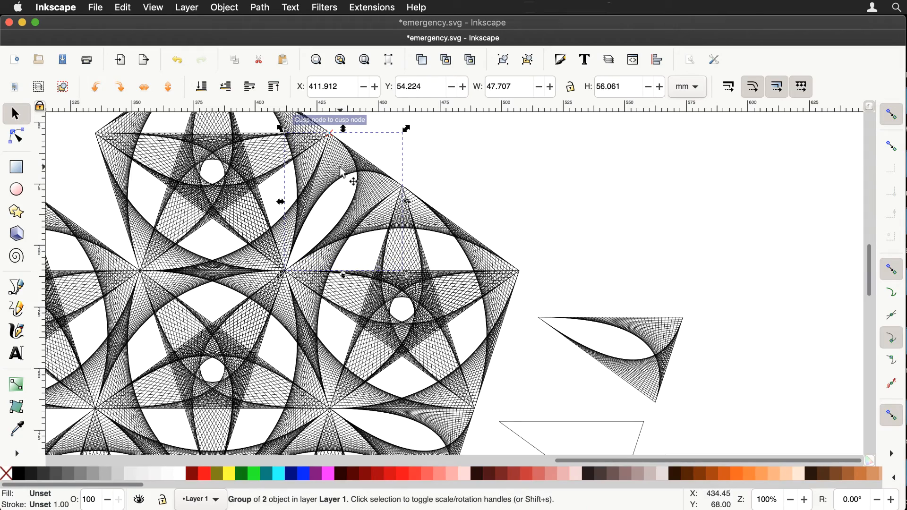
# Duplicate the placed motif, flip the copy horizontally and snap it into the gap between the top and upper-left pentagons
pyautogui.hscroll(-3, 561, 159)
pyautogui.scroll(1, 561, 159)
pyautogui.hscroll(-3, 562, 160)
pyautogui.scroll(-1, 561, 159)
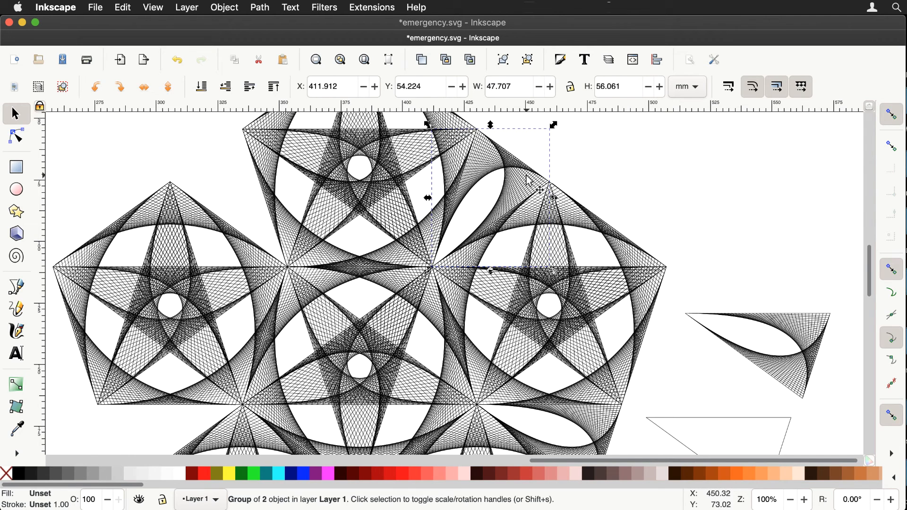
pyautogui.press('super+d')
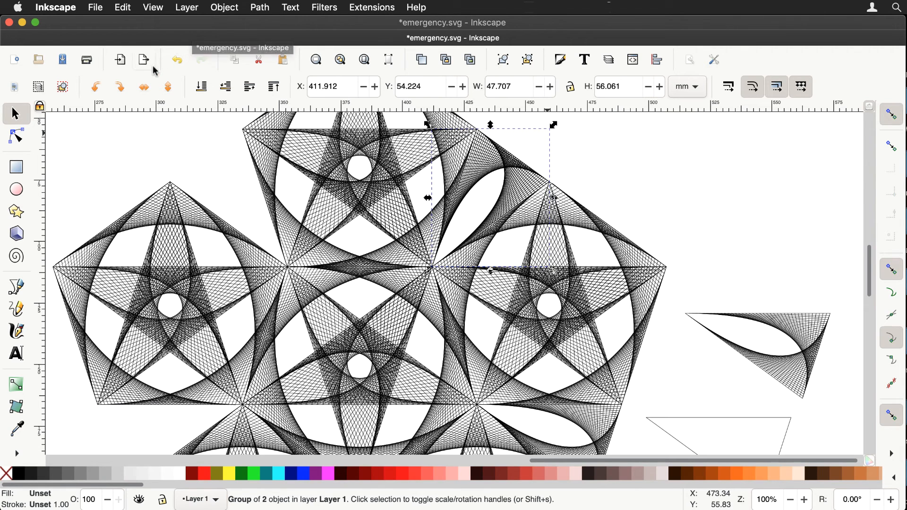
pyautogui.click(144, 88)
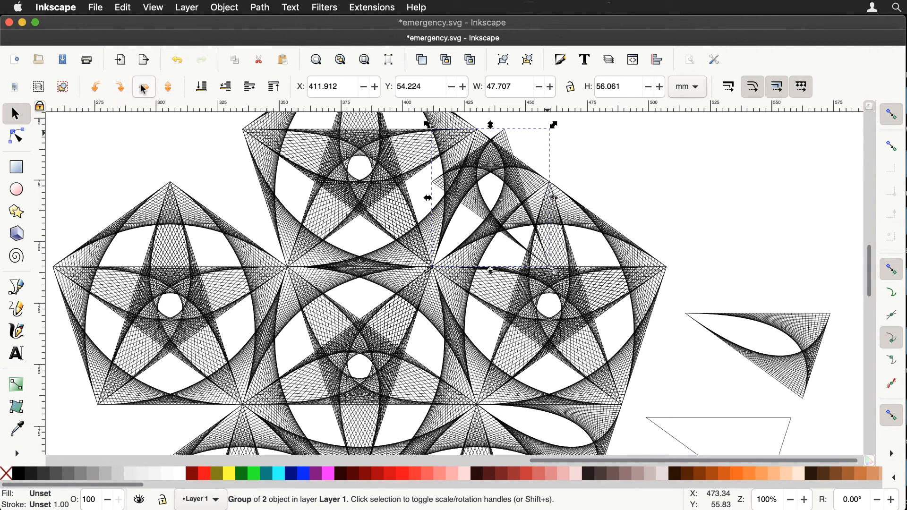
pyautogui.moveTo(477, 201); pyautogui.dragTo(219, 193)
# Duplicate the flipped motif, rotate the copy counterclockwise and snap it into the gap between the upper-left and lower-left pentagons
pyautogui.scroll(-2, 219, 196)
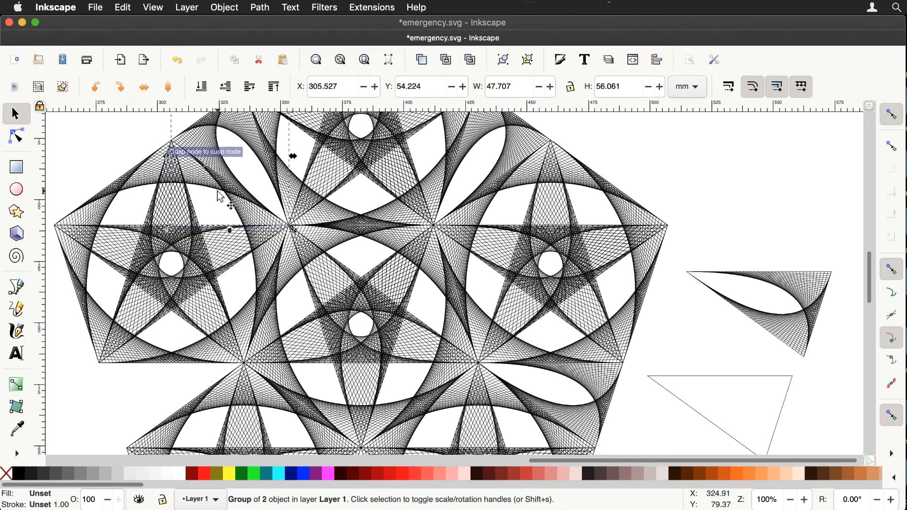
pyautogui.press('super+d')
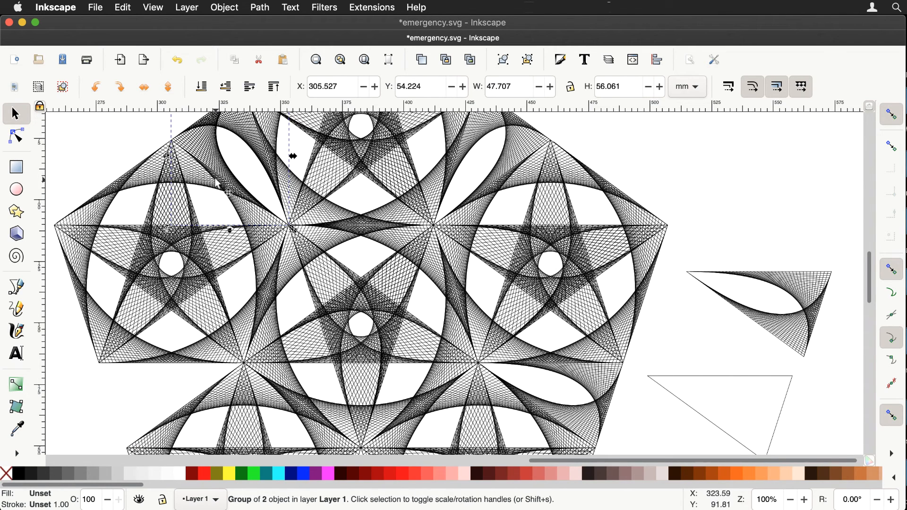
pyautogui.scroll(5, 218, 189)
pyautogui.hscroll(2, 218, 188)
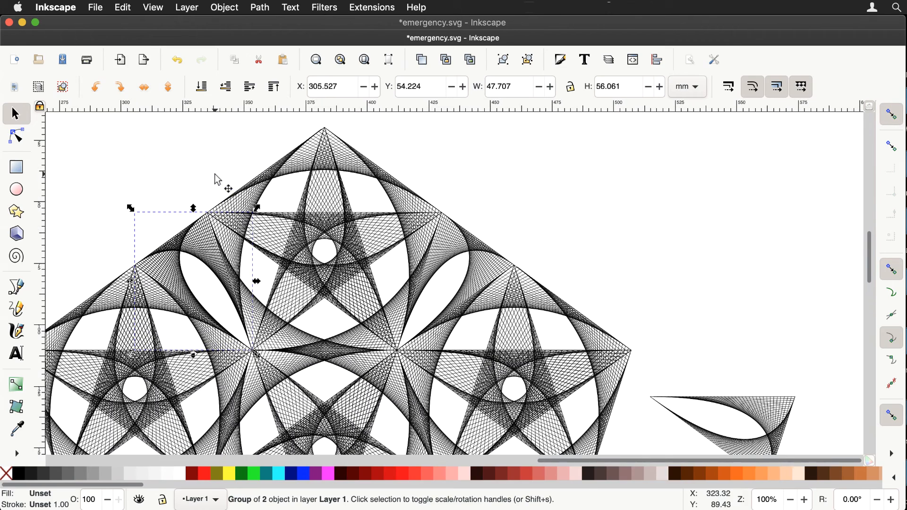
pyautogui.click(211, 257)
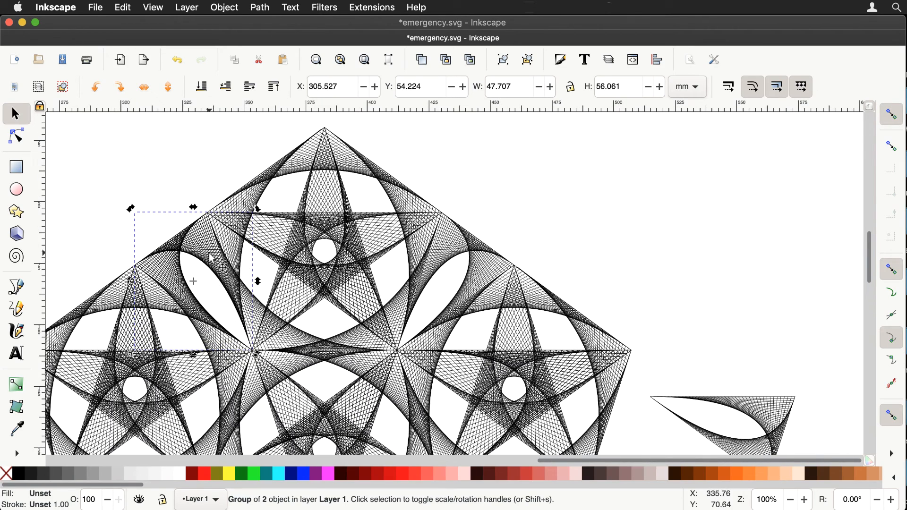
pyautogui.press('ctrl')
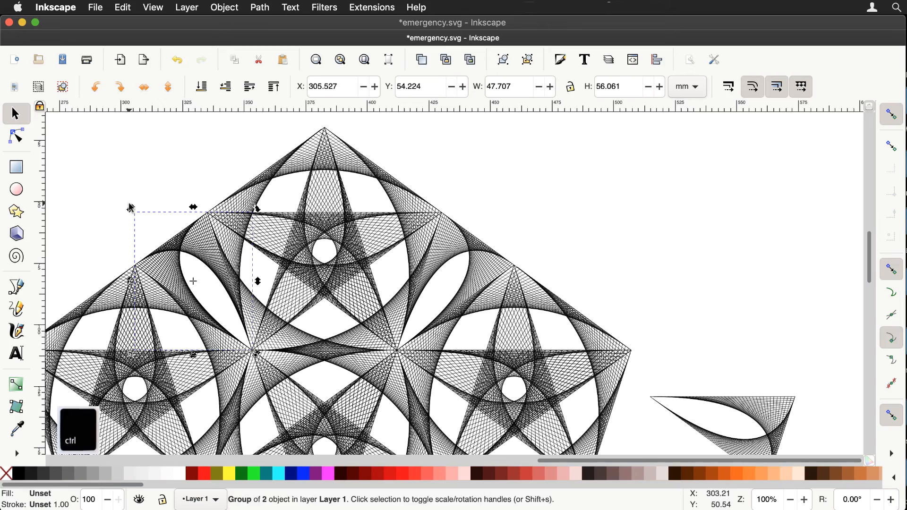
pyautogui.moveTo(131, 209); pyautogui.dragTo(98, 282)
pyautogui.scroll(-5, 99, 282)
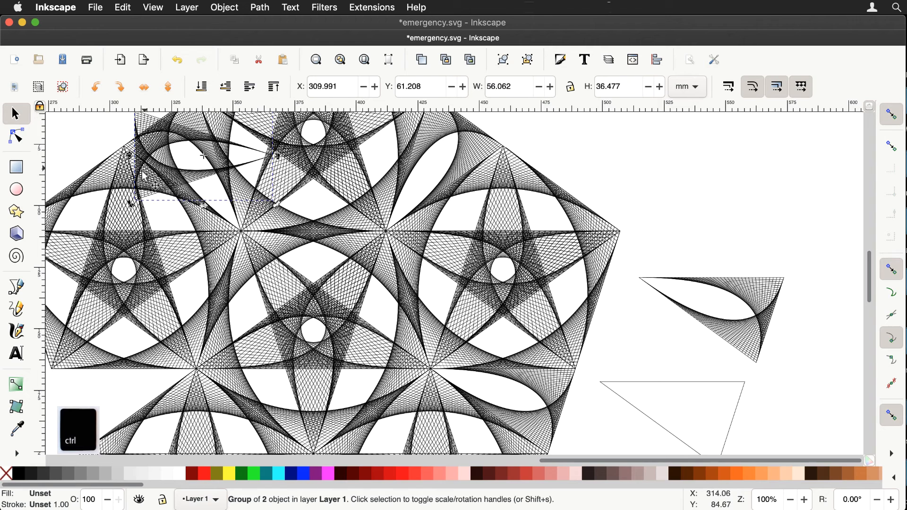
pyautogui.moveTo(129, 203); pyautogui.dragTo(142, 220)
pyautogui.moveTo(152, 165); pyautogui.dragTo(83, 399)
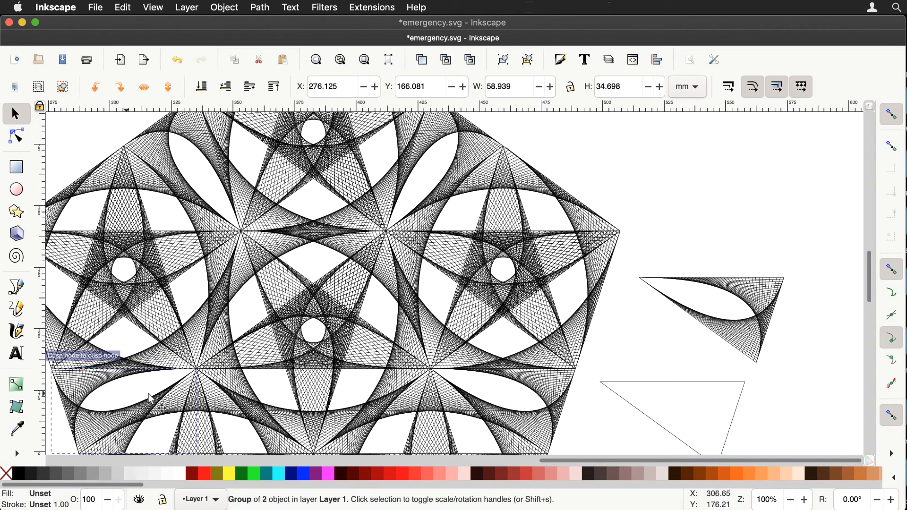
# Rotate the spare triangular motif beside the rosette clockwise and snap it into the gap between the two bottom pentagons
pyautogui.scroll(-7, 596, 377)
pyautogui.hscroll(-3, 596, 376)
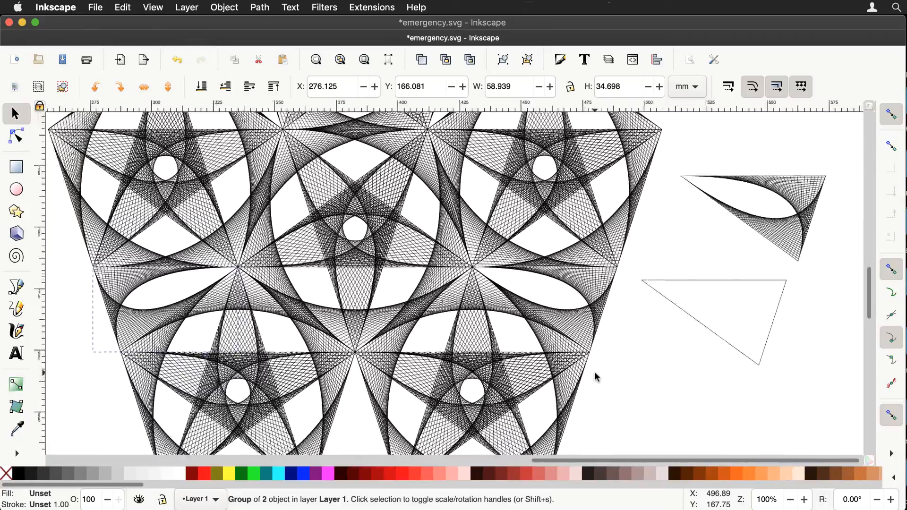
pyautogui.scroll(12, 596, 377)
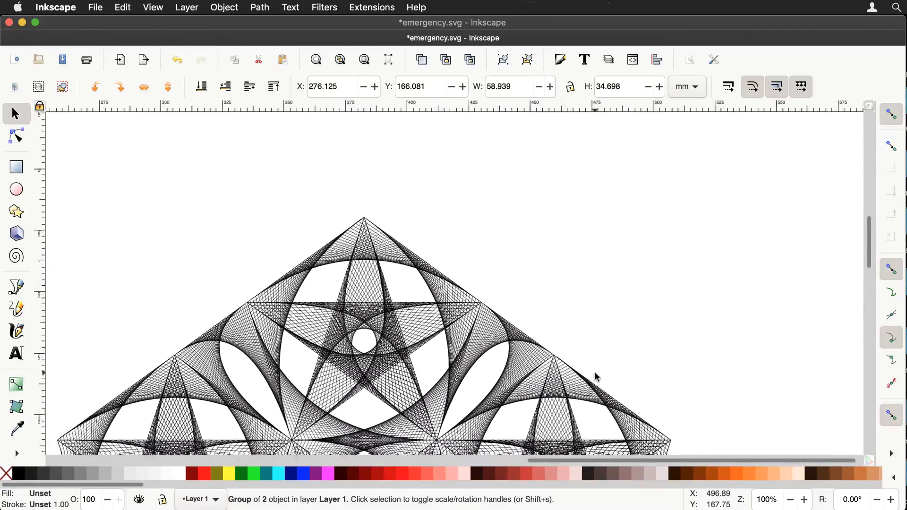
pyautogui.scroll(-10, 596, 376)
pyautogui.hscroll(2, 596, 377)
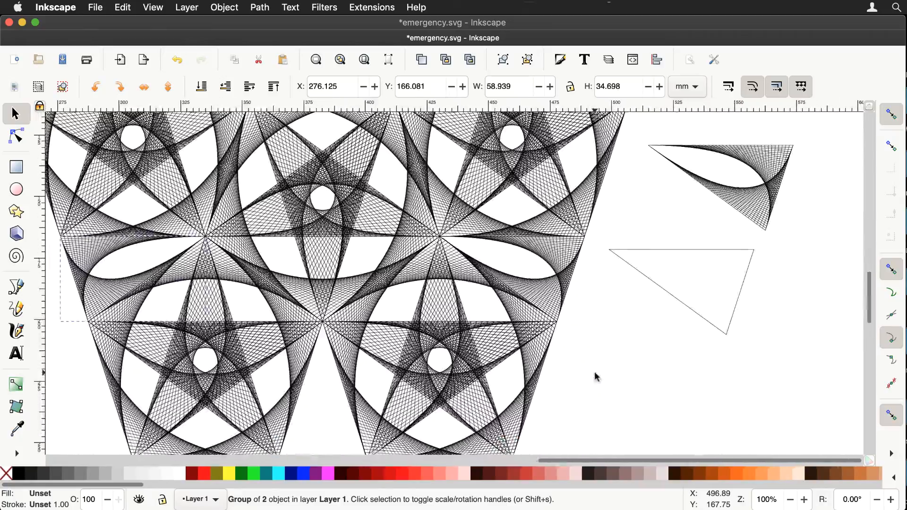
pyautogui.click(753, 206)
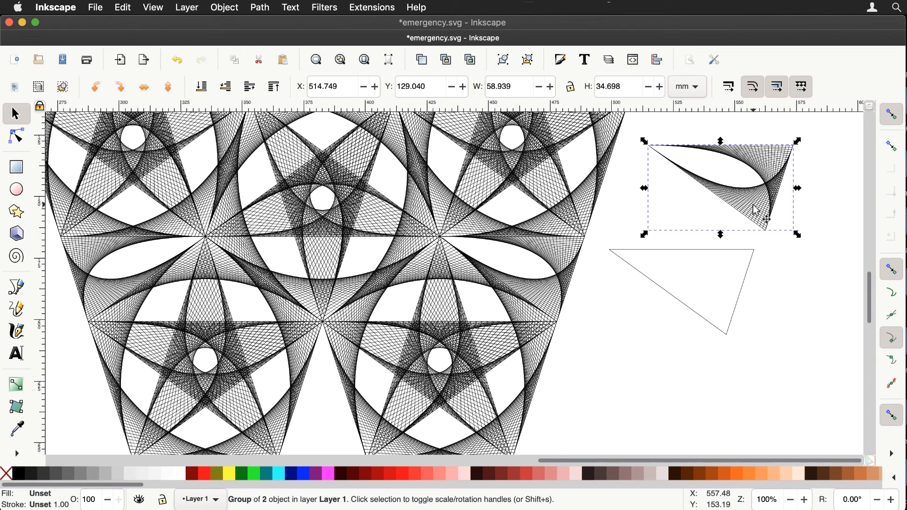
pyautogui.click(755, 209)
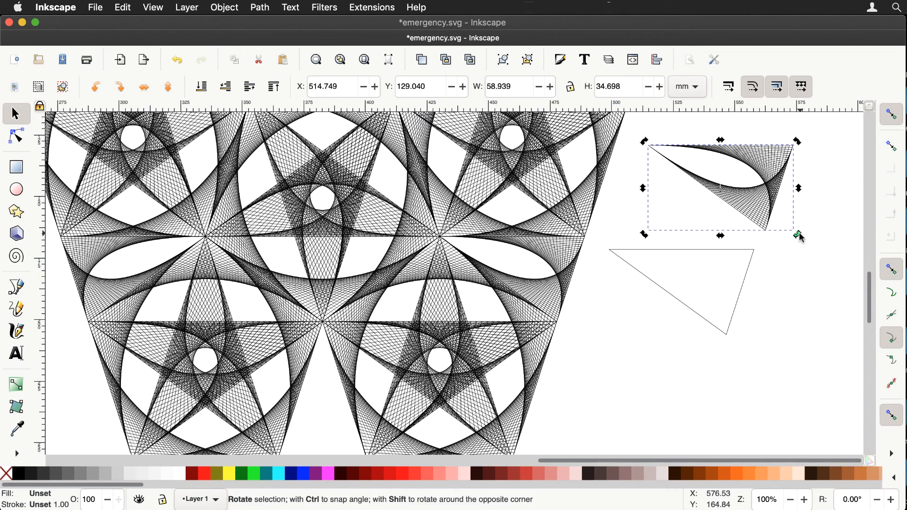
pyautogui.moveTo(800, 236); pyautogui.dragTo(713, 280)
pyautogui.moveTo(716, 230); pyautogui.dragTo(299, 453)
pyautogui.click(658, 369)
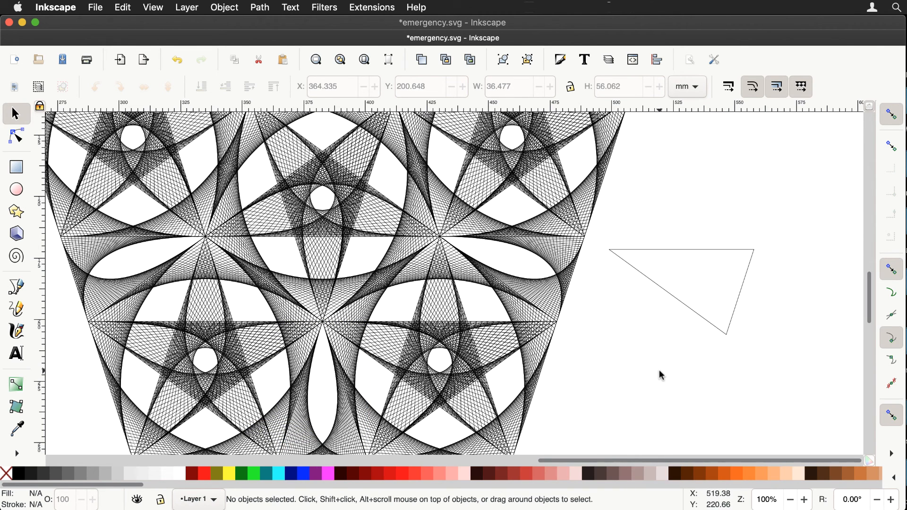
# Delete the leftover triangle outline and the construction pentagon beside the finished rosette
pyautogui.press('-')
pyautogui.press('-')
pyautogui.press('-')
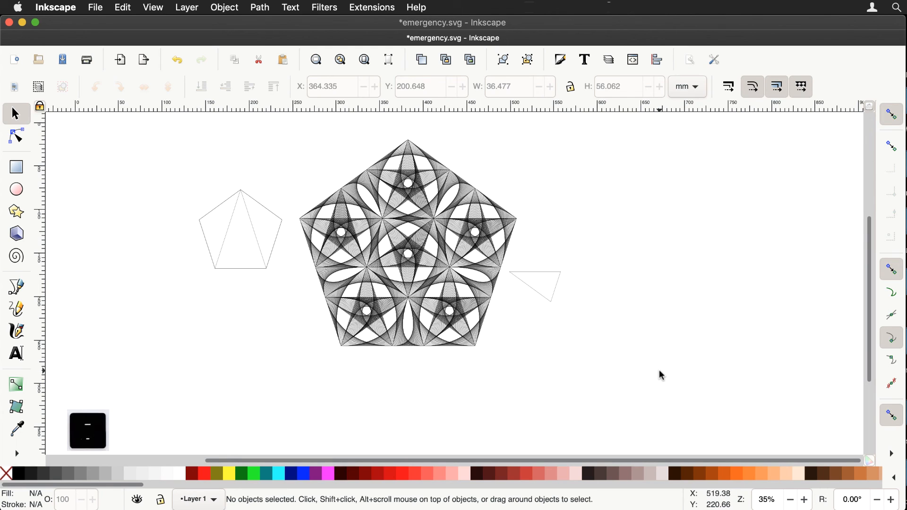
pyautogui.moveTo(587, 253); pyautogui.dragTo(501, 323)
pyautogui.press('BackSpace')
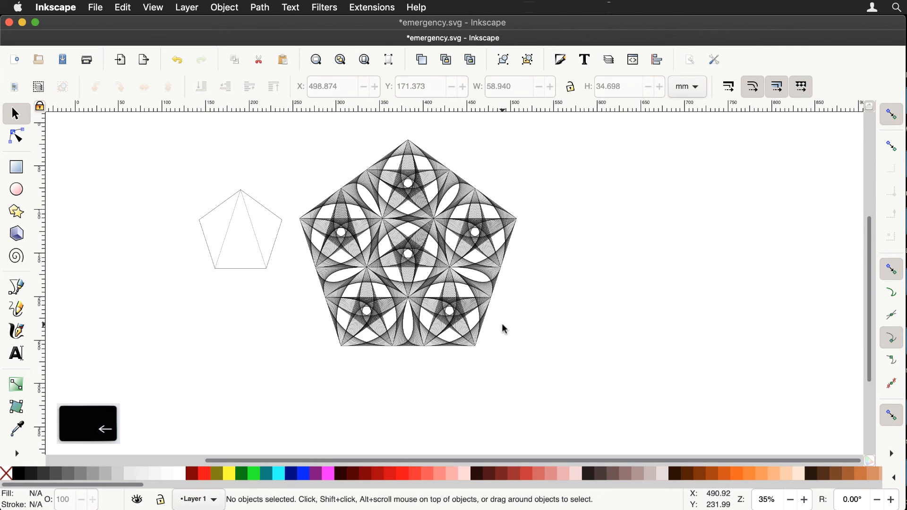
pyautogui.moveTo(172, 162); pyautogui.dragTo(290, 294)
pyautogui.press('BackSpace')
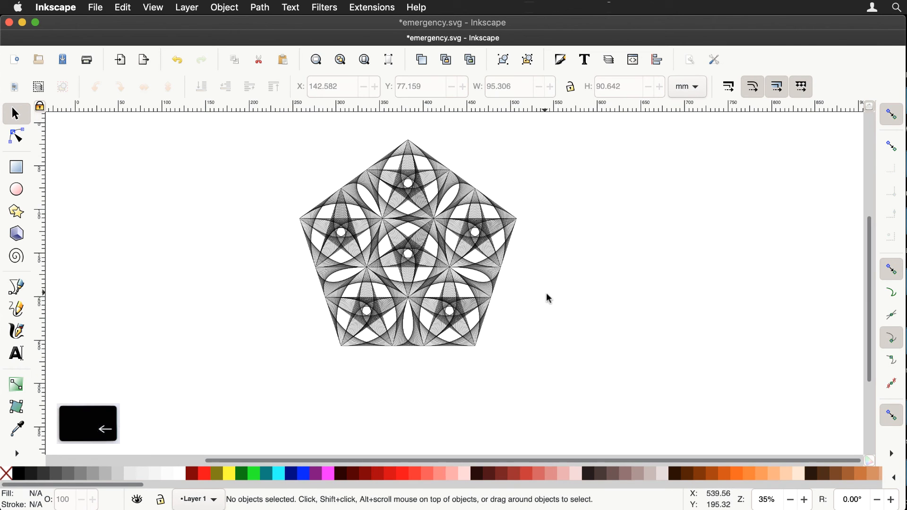
pyautogui.press('=')
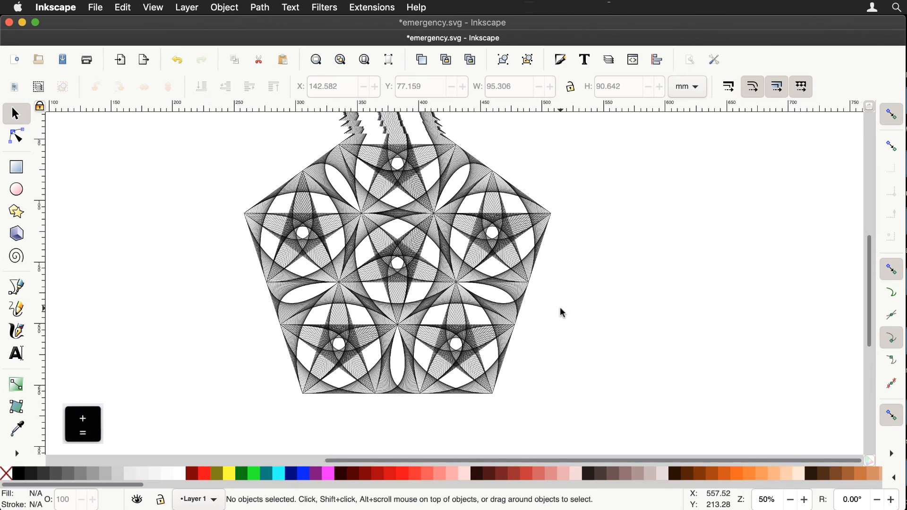
pyautogui.scroll(2, 559, 307)
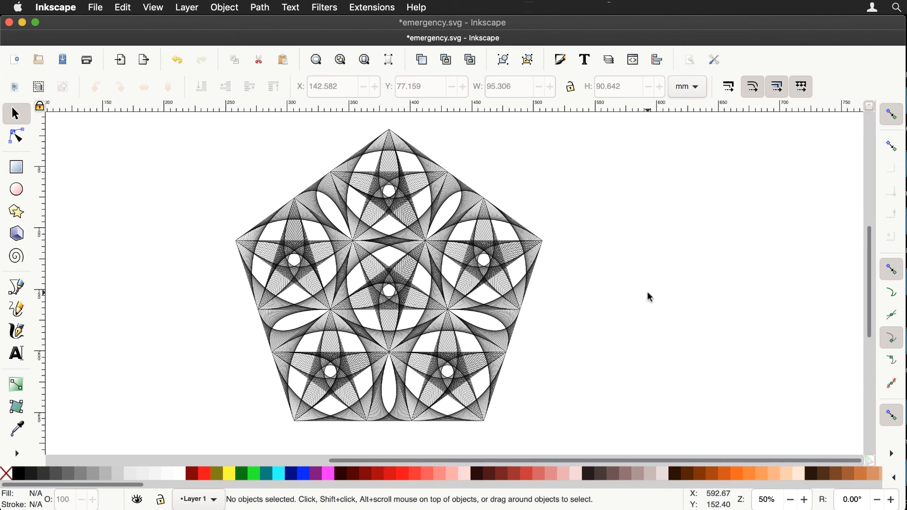